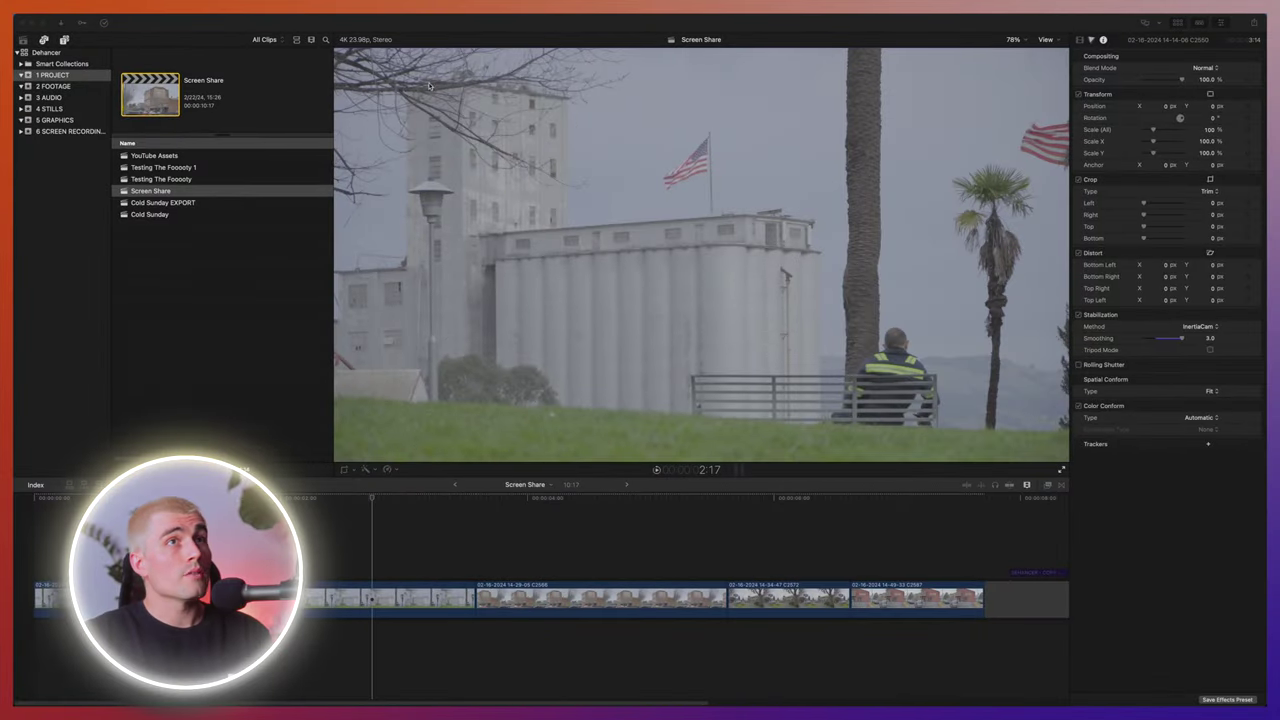
Hide the library and clip browser and enlarge the viewer slightly
left_click(1173, 26)
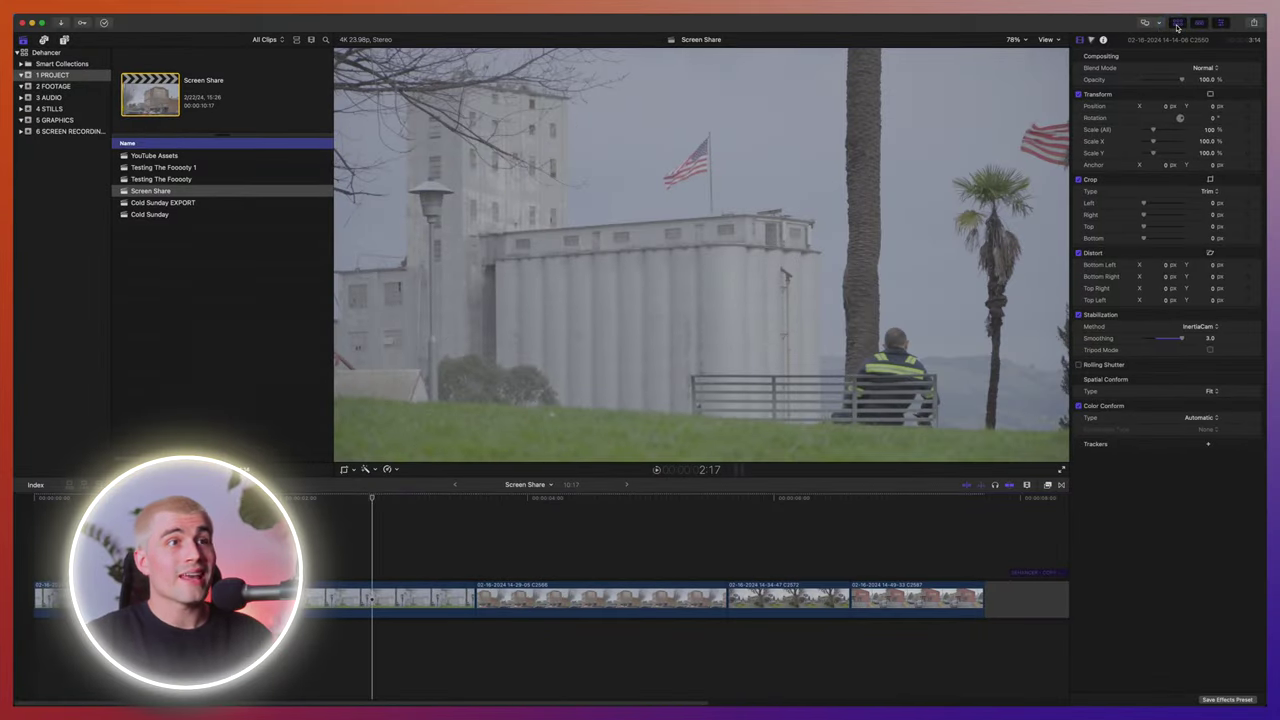
left_click(1177, 24)
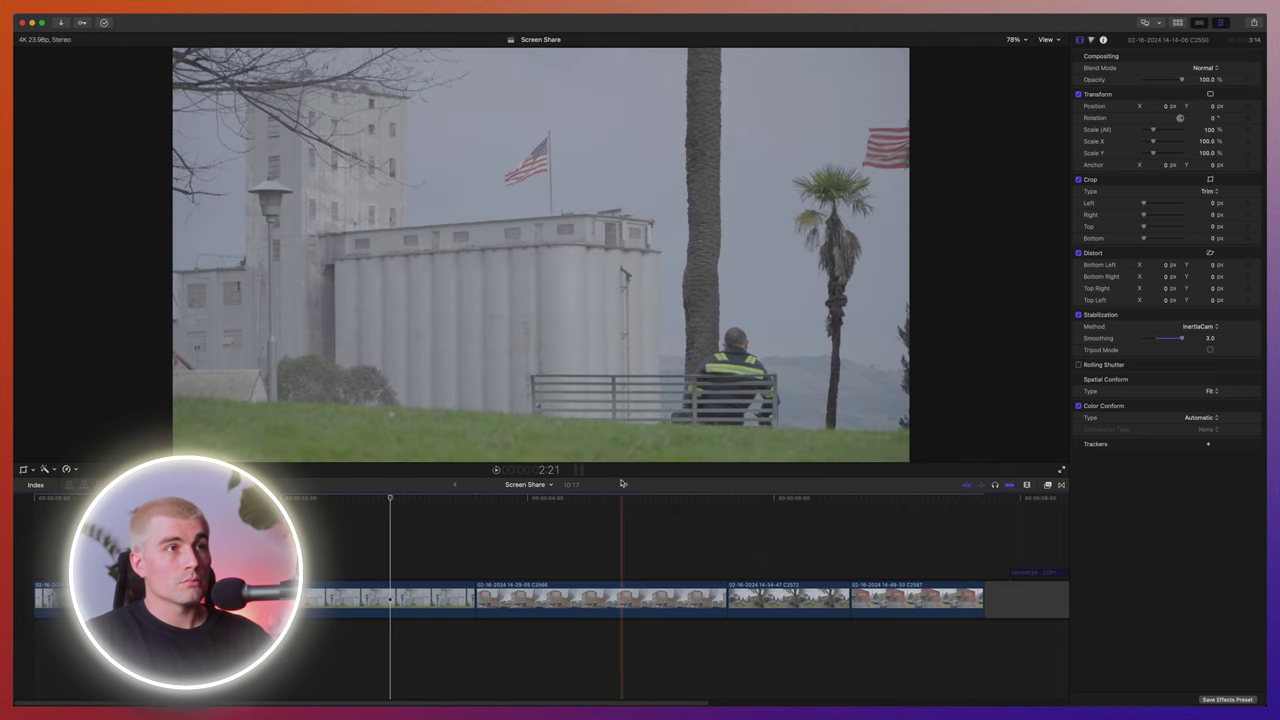
left_click_drag(621, 477, 621, 488)
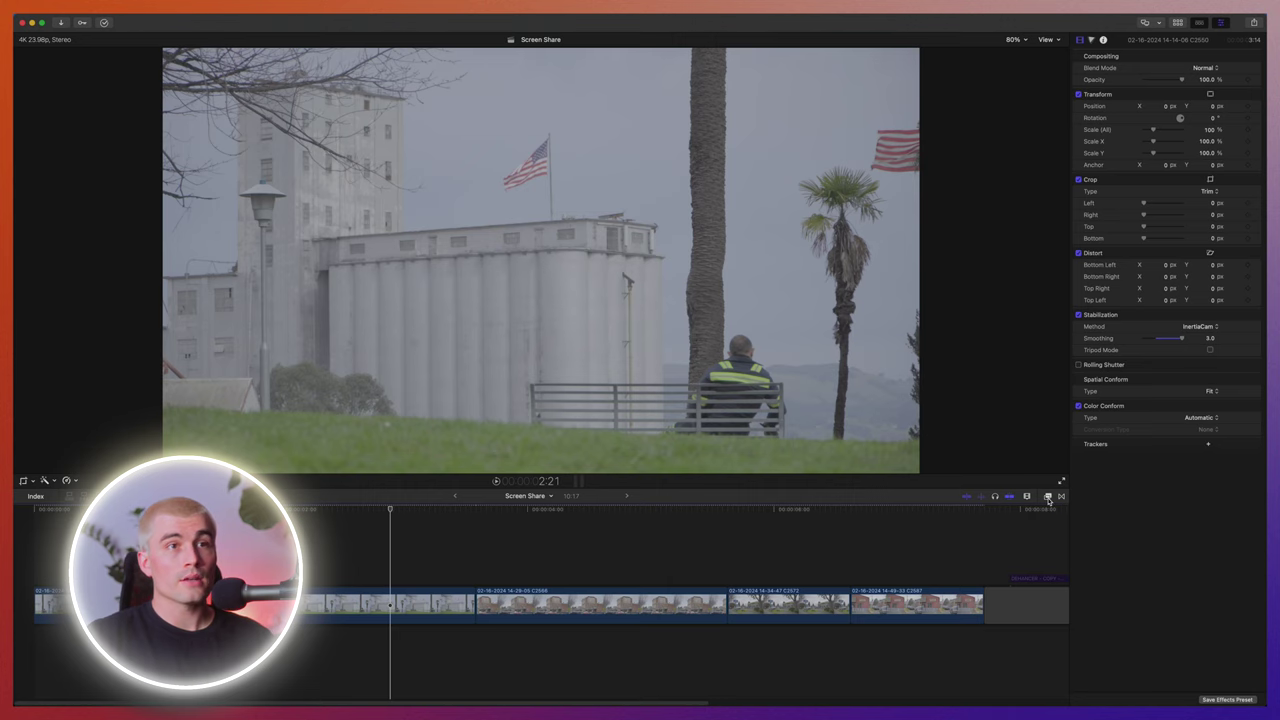
Filter the Effects browser to show only the Film Emulation effects
left_click(1048, 498)
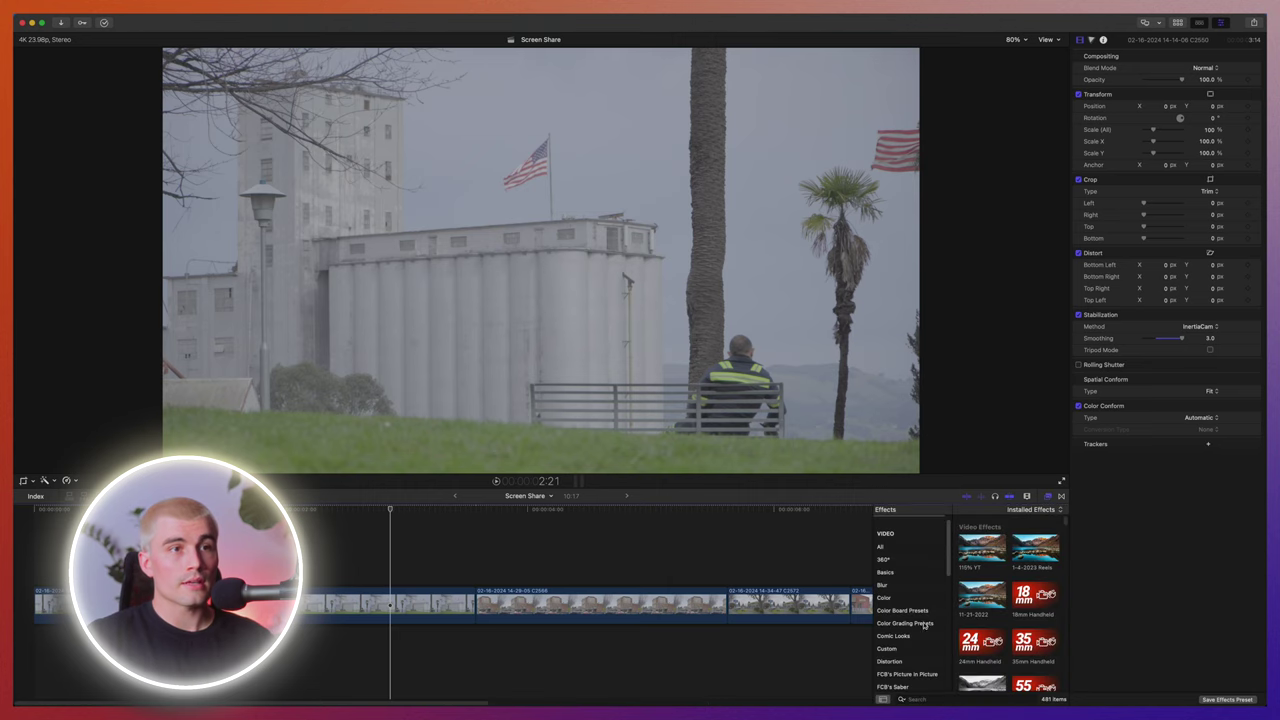
scroll(925, 625, "down", 4)
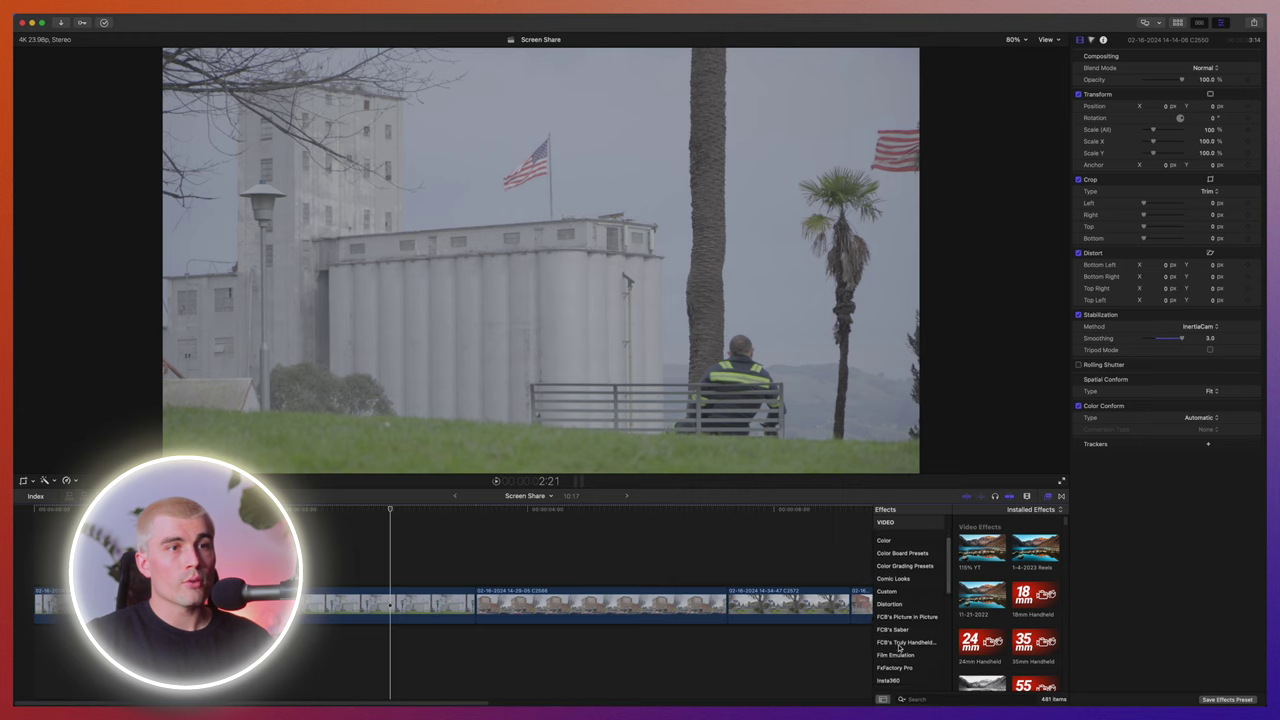
left_click(896, 656)
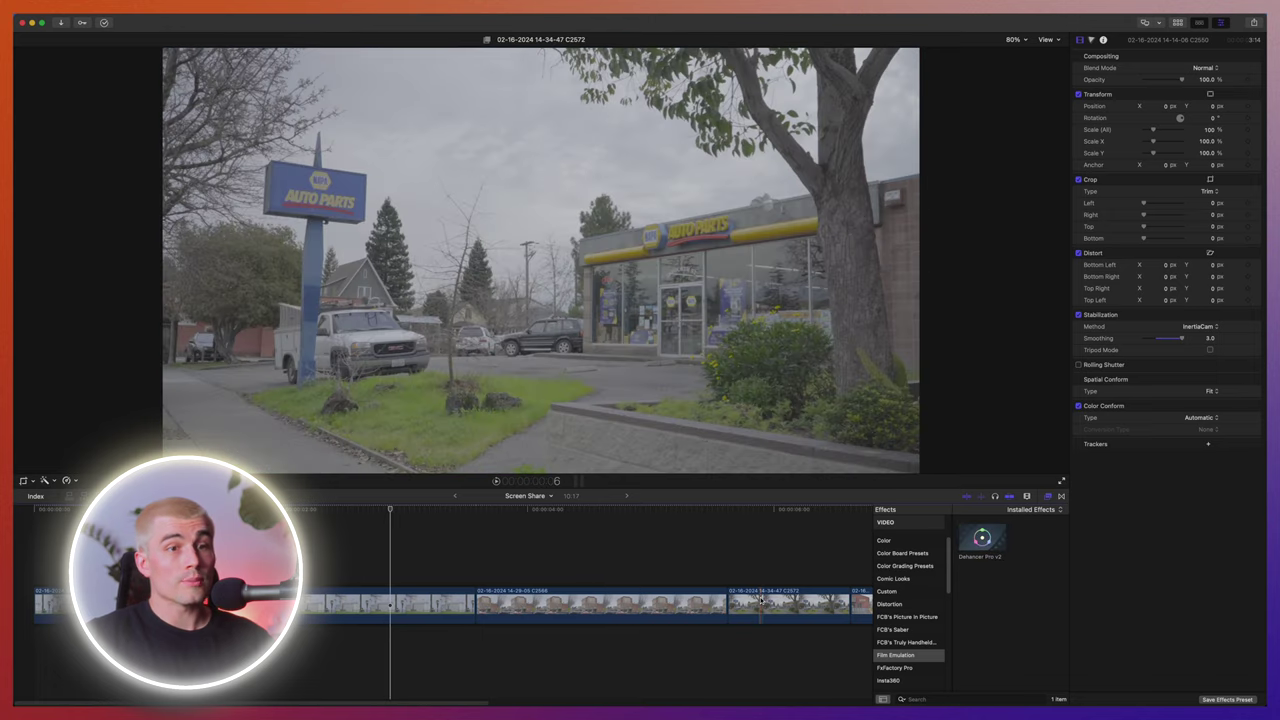
Add an adjustment layer at the timeline start, trim it to the first clip, and preview Dehancer Pro v2
left_click(280, 600)
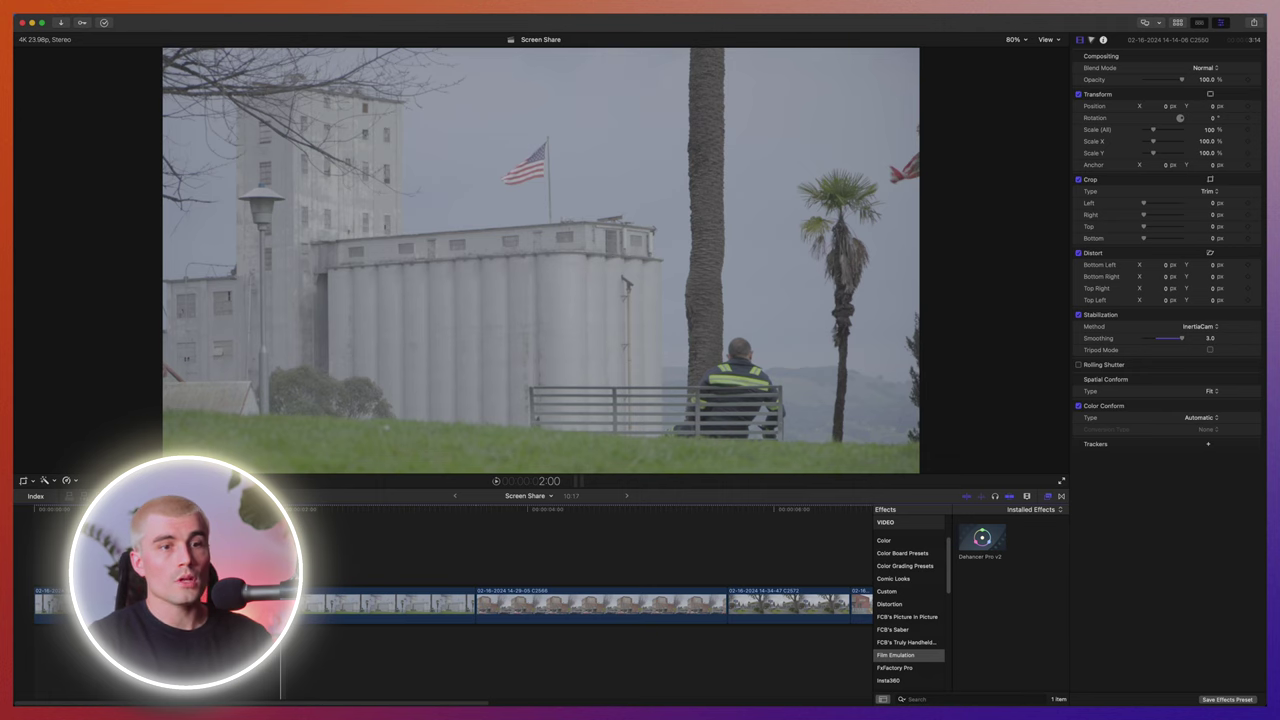
key("Home")
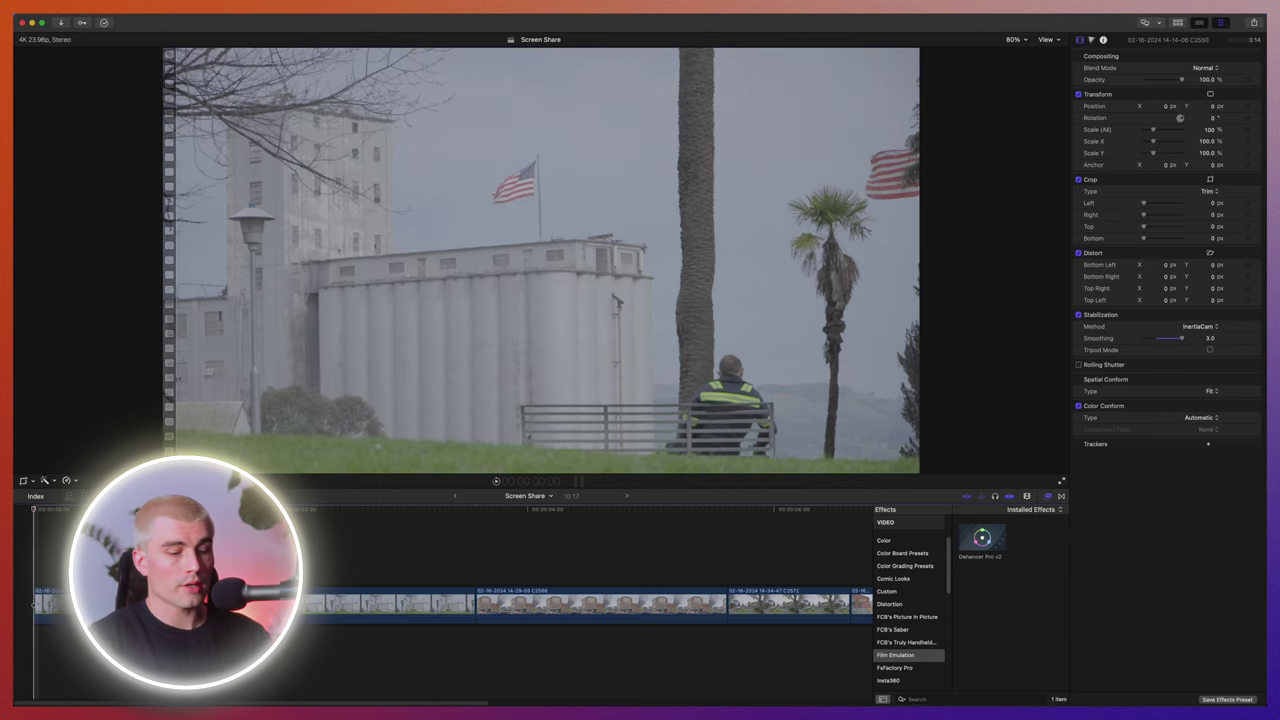
key("super+v")
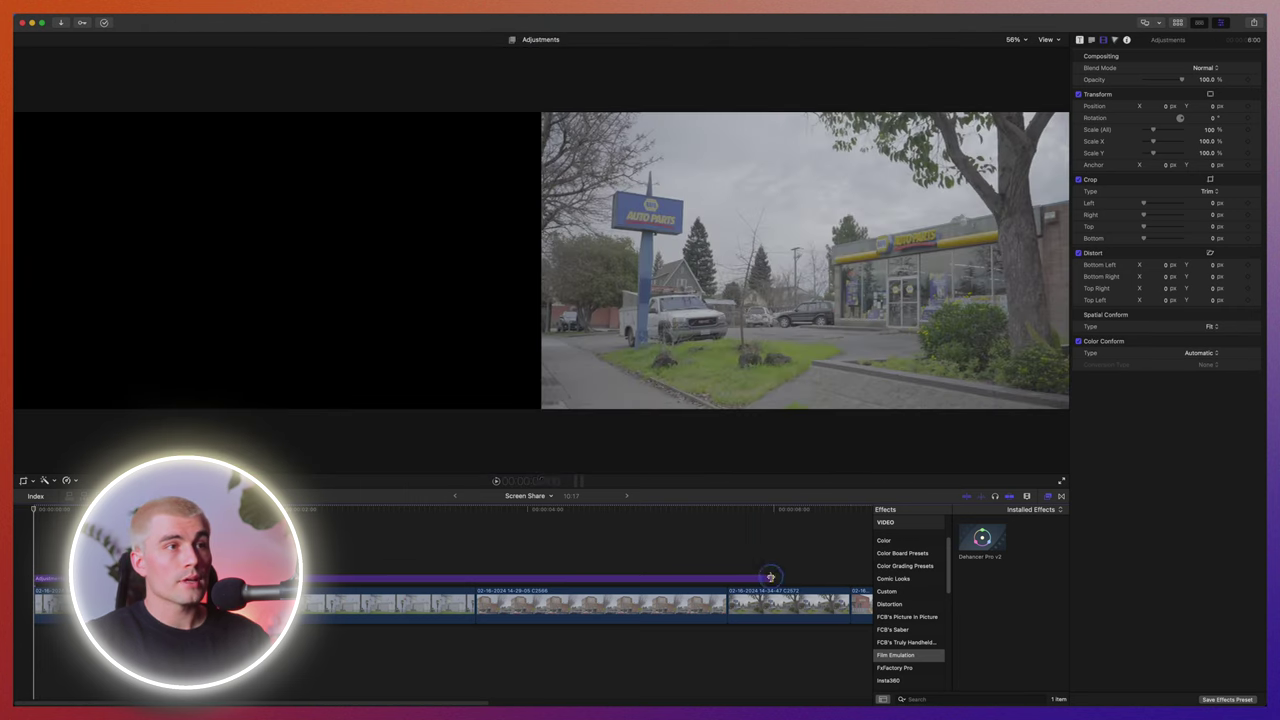
left_click_drag(770, 577, 473, 577)
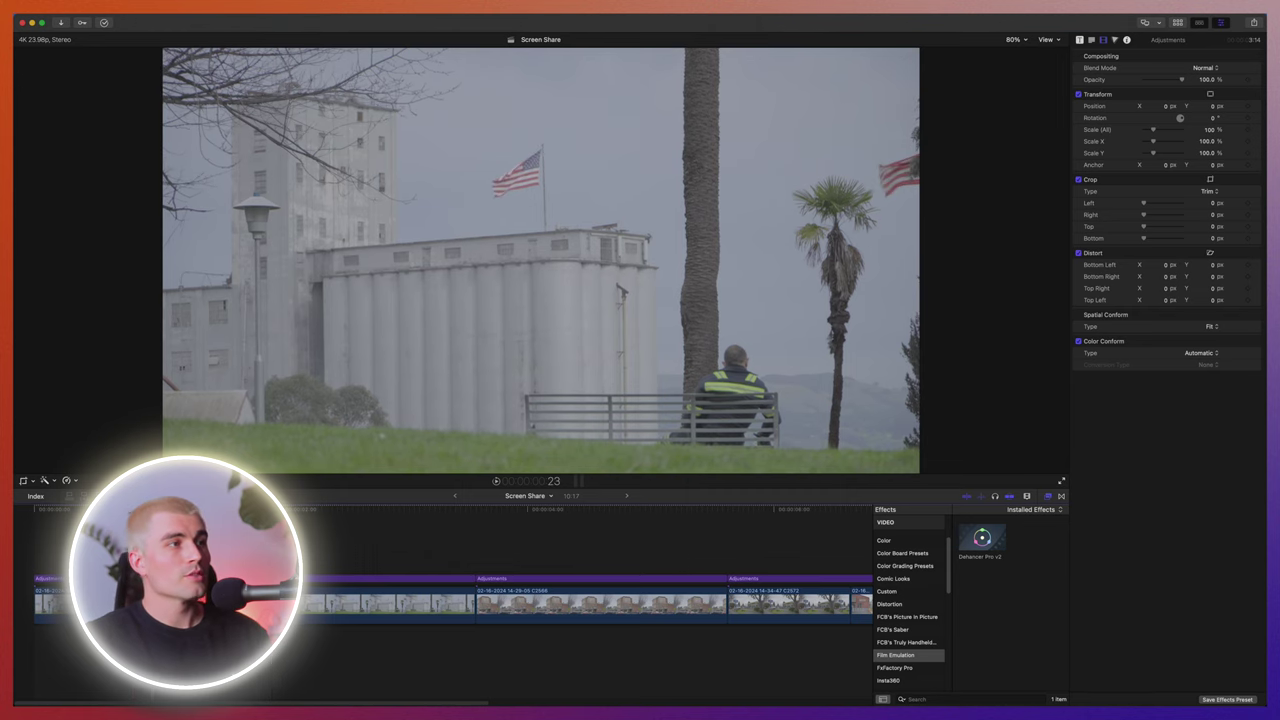
left_click(973, 540)
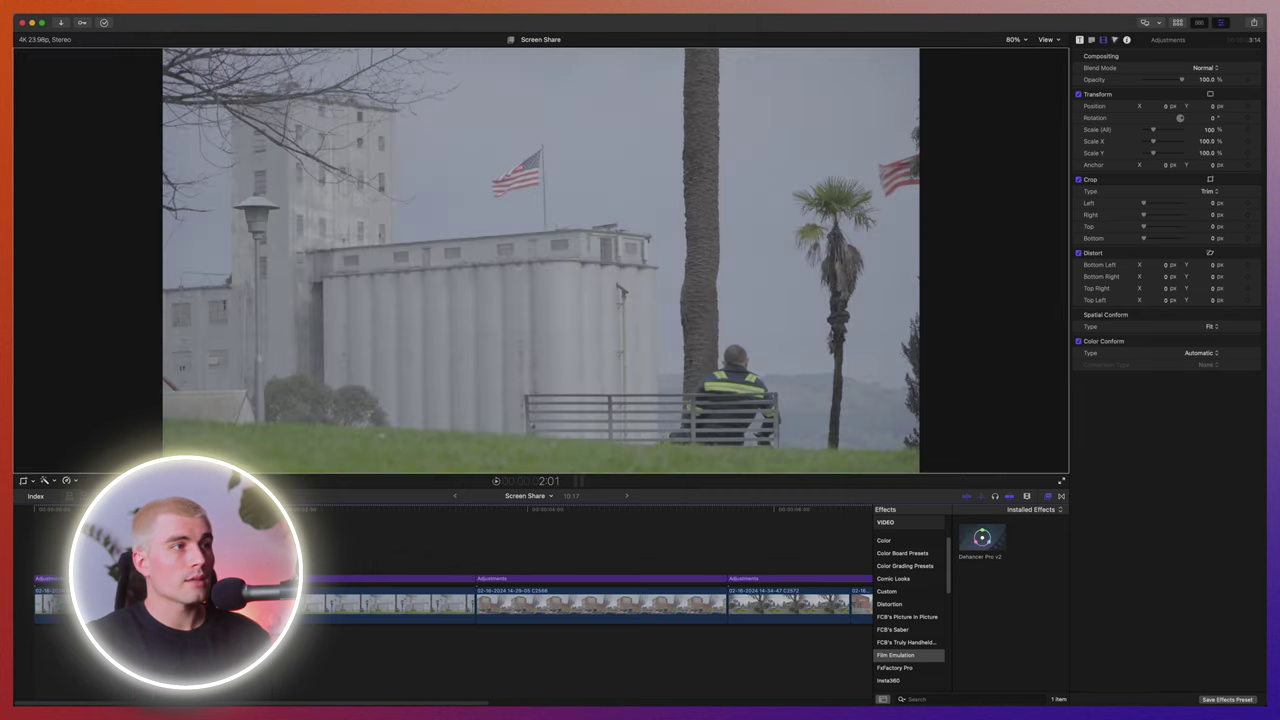
Drop Dehancer Pro v2 onto the first adjustment layer and review its Kodak Vision3 250D parameters
left_click_drag(180, 580, 180, 580)
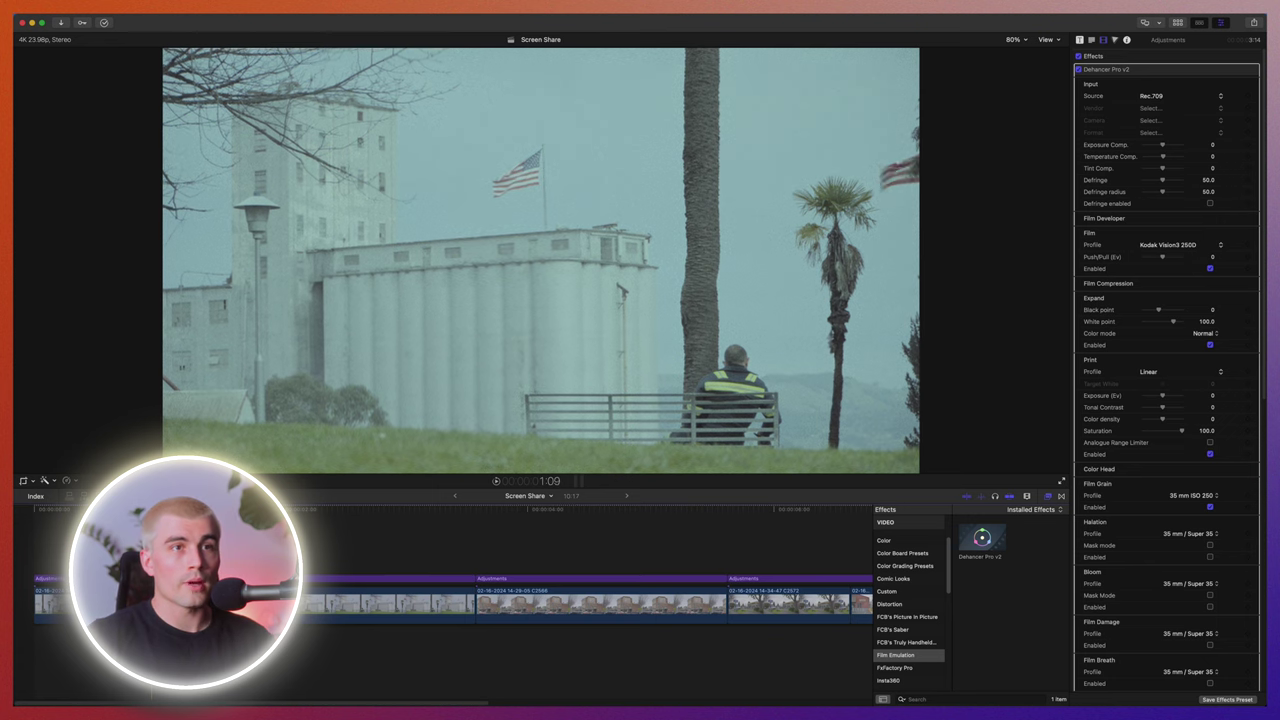
left_click(1048, 497)
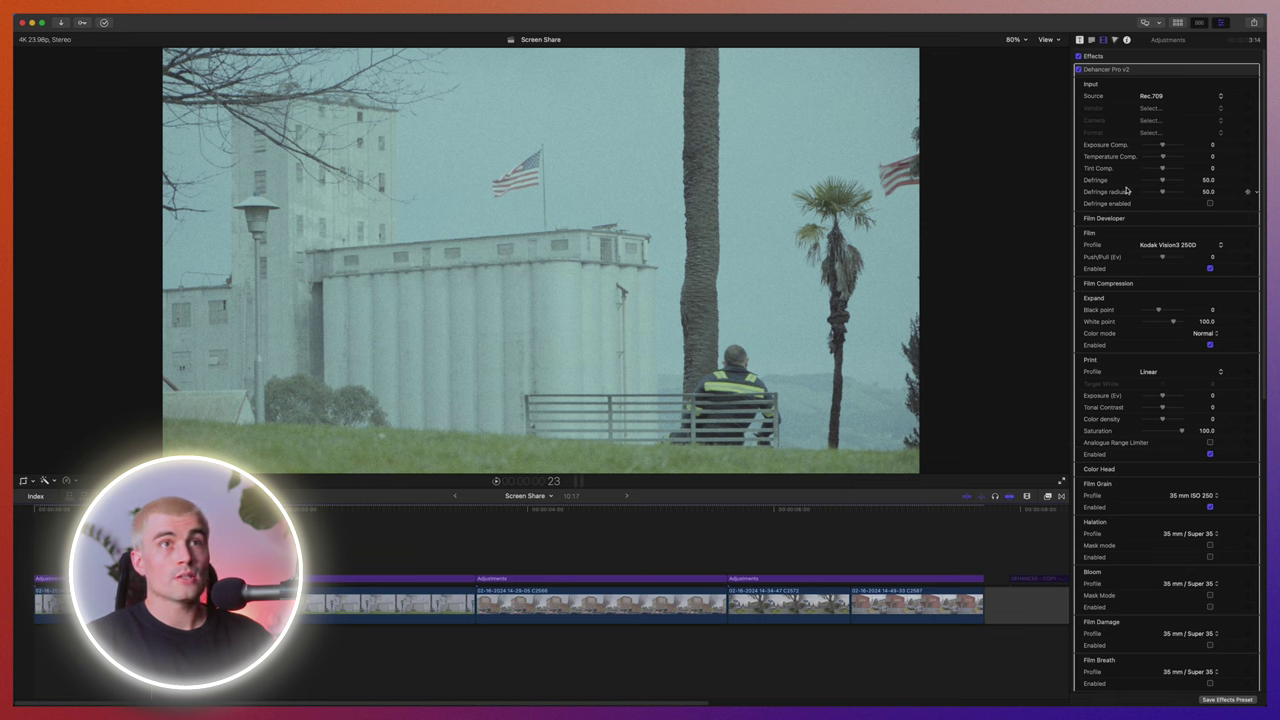
scroll(1127, 190, "down", 10)
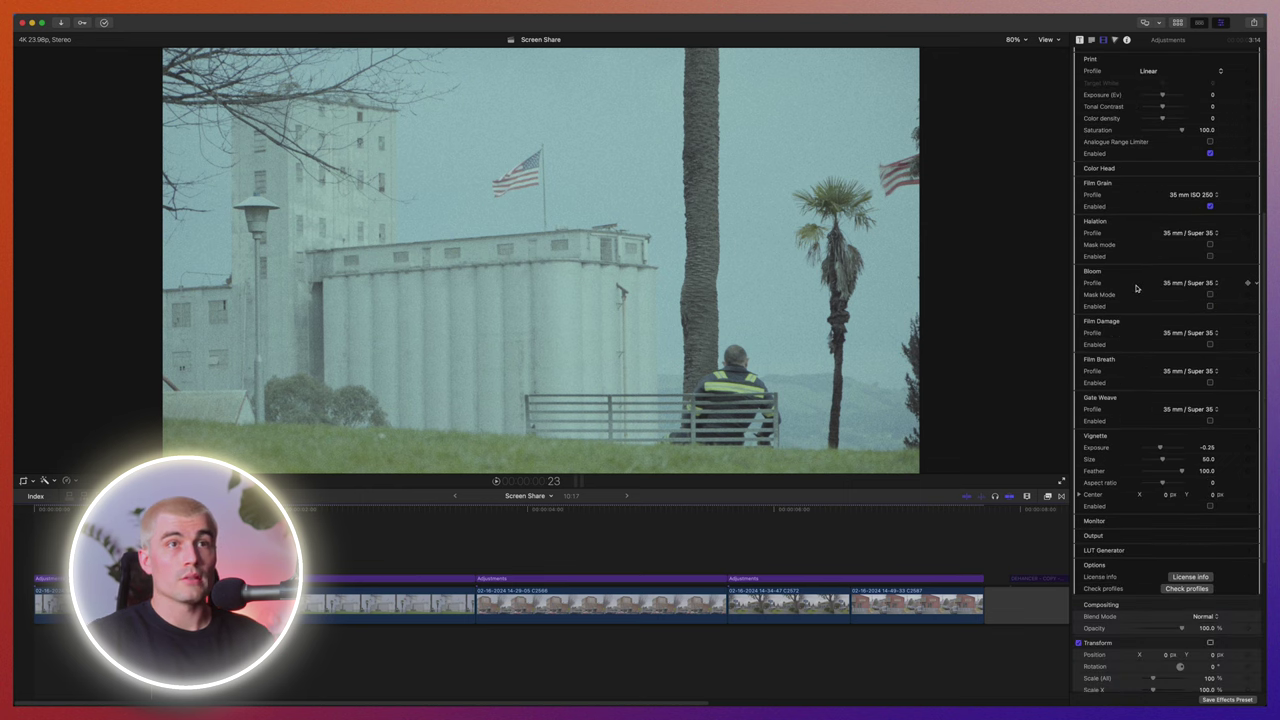
scroll(1140, 260, "up", 6)
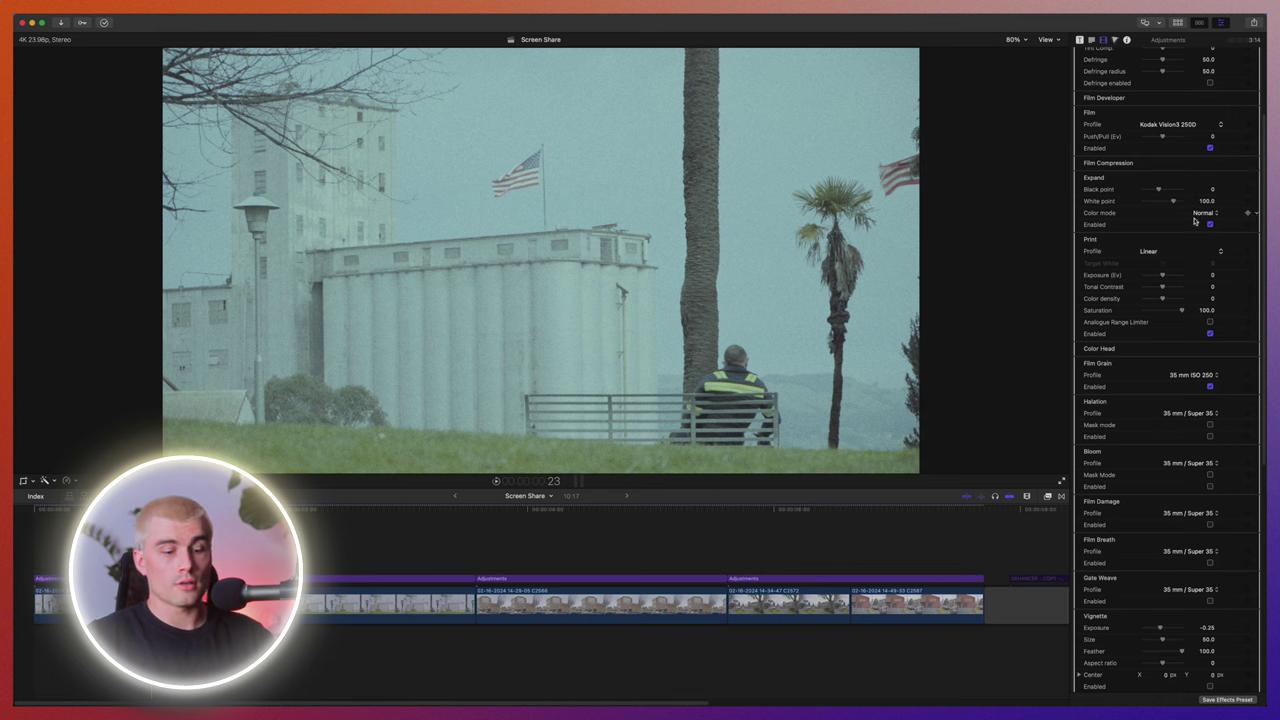
left_click(986, 229)
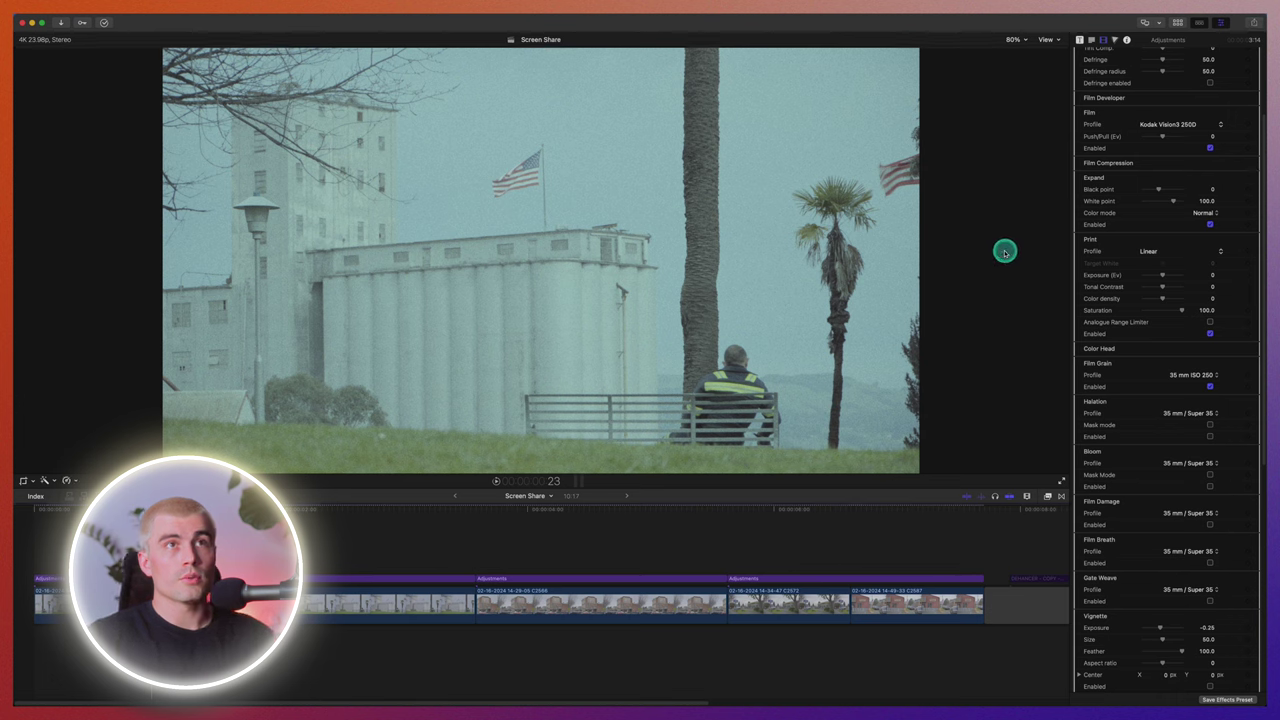
scroll(1154, 198, "up", 4)
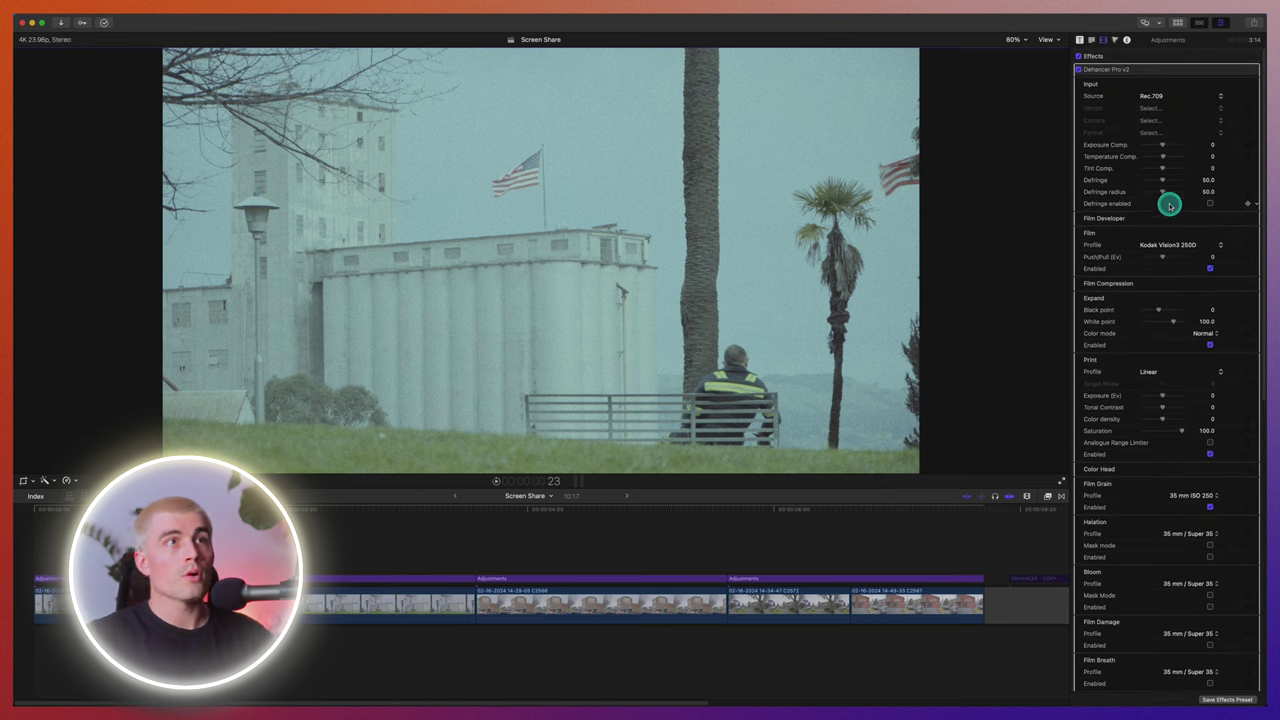
Widen the inspector by moving the viewer/inspector divider left
double_click(1193, 43)
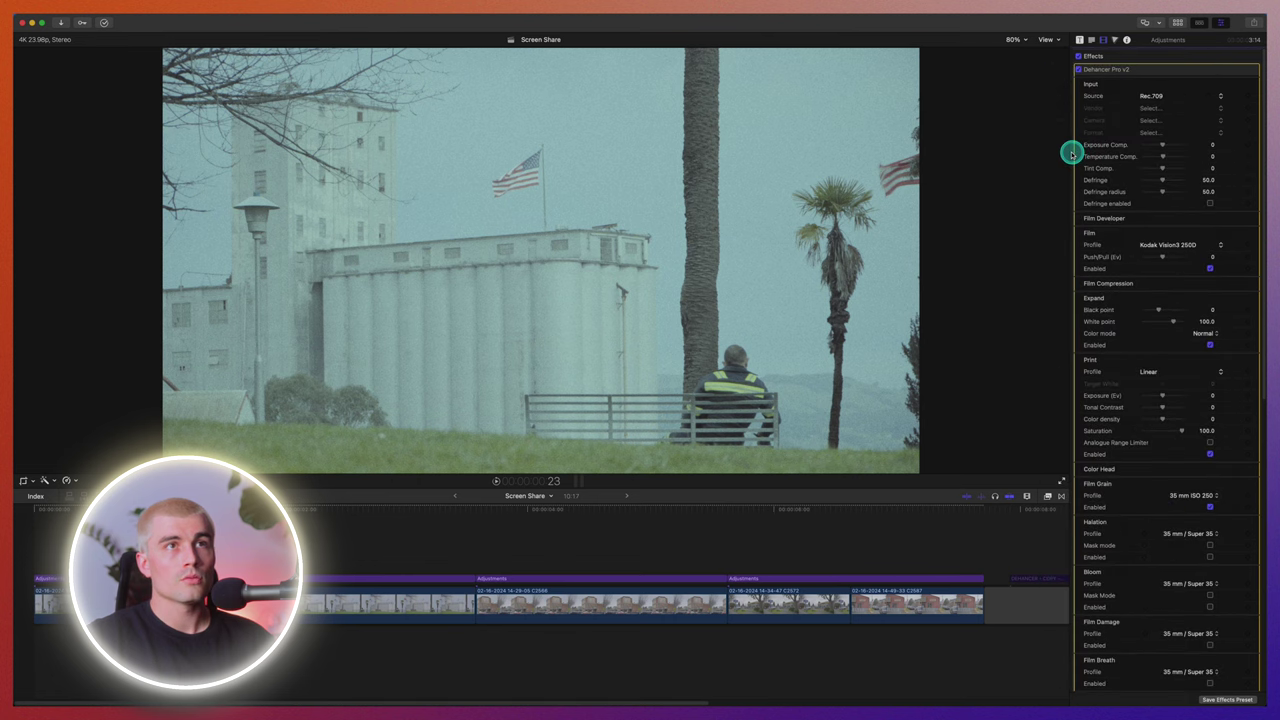
left_click_drag(1069, 151, 943, 148)
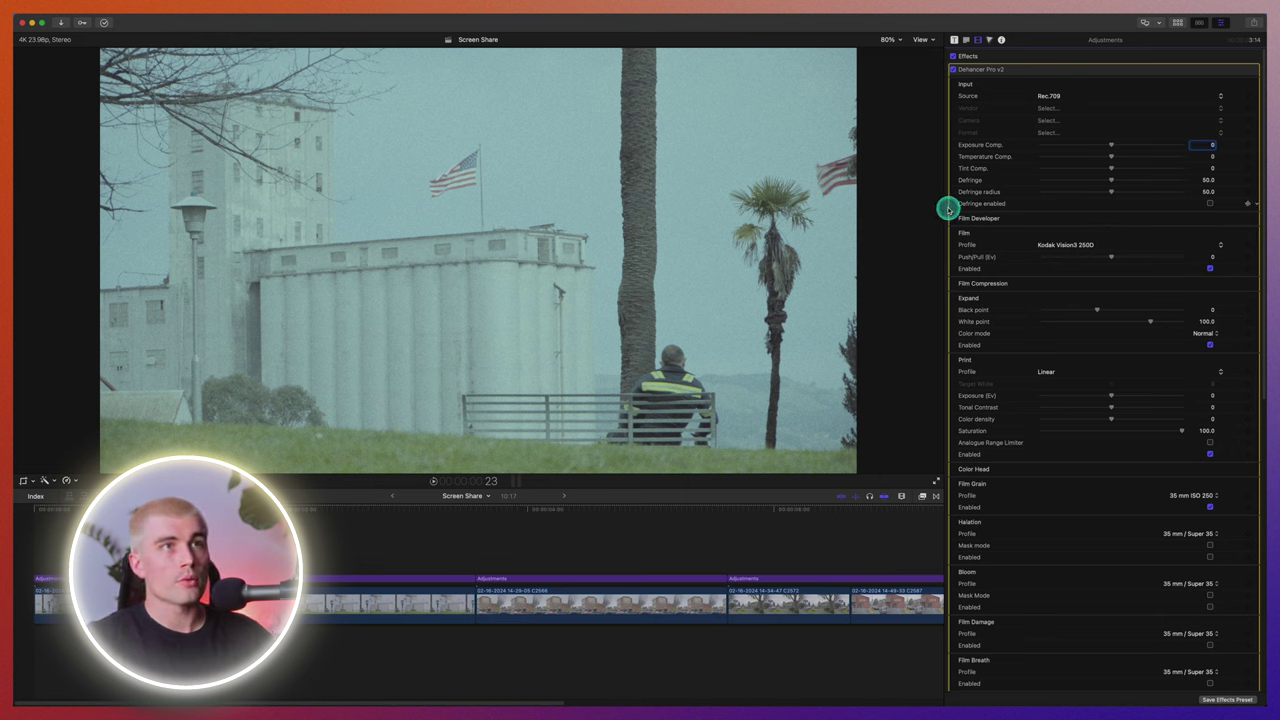
left_click_drag(944, 211, 914, 211)
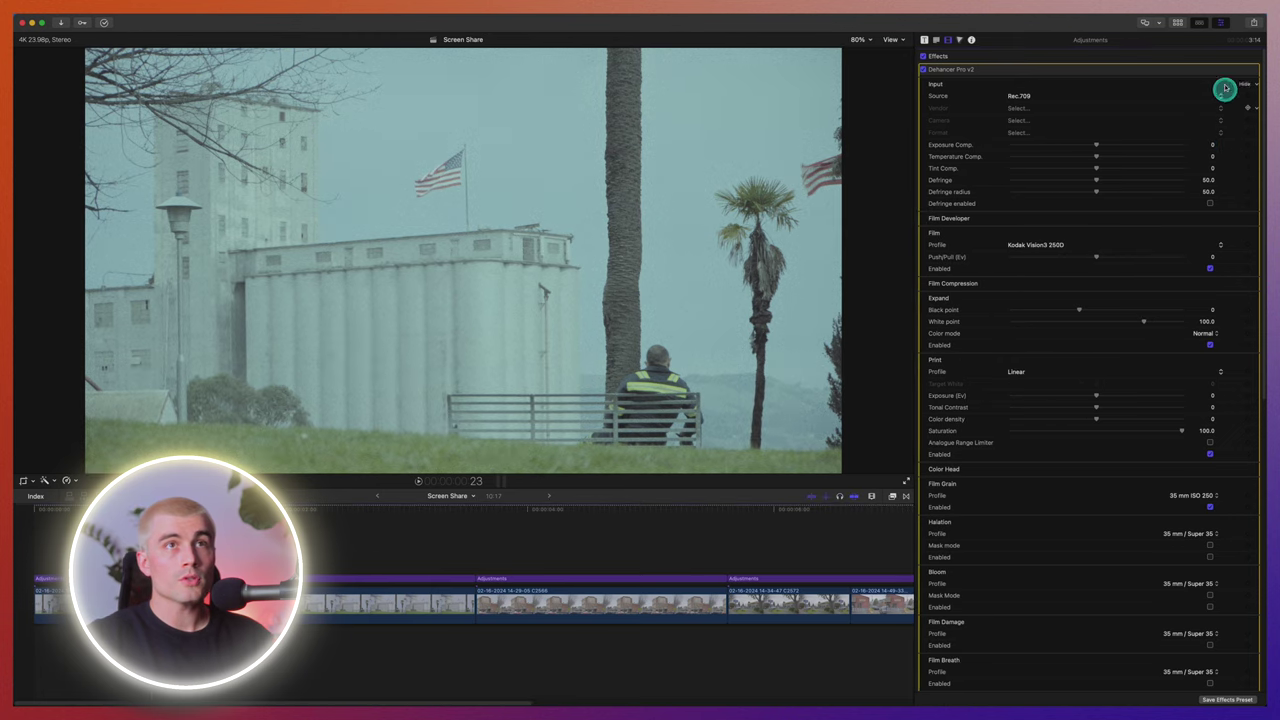
Collapse every Dehancer Pro v2 section, then re-expand Input showing the Rec.709 source
left_click(1246, 84)
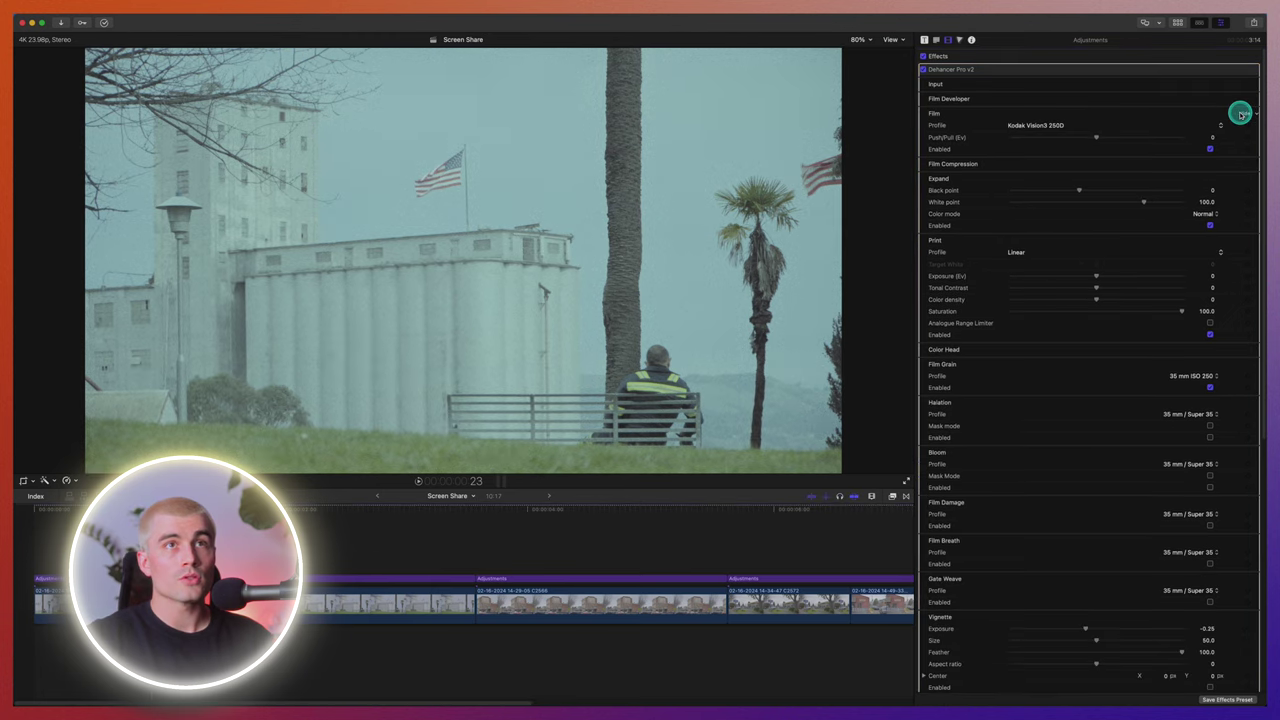
left_click(1245, 113)
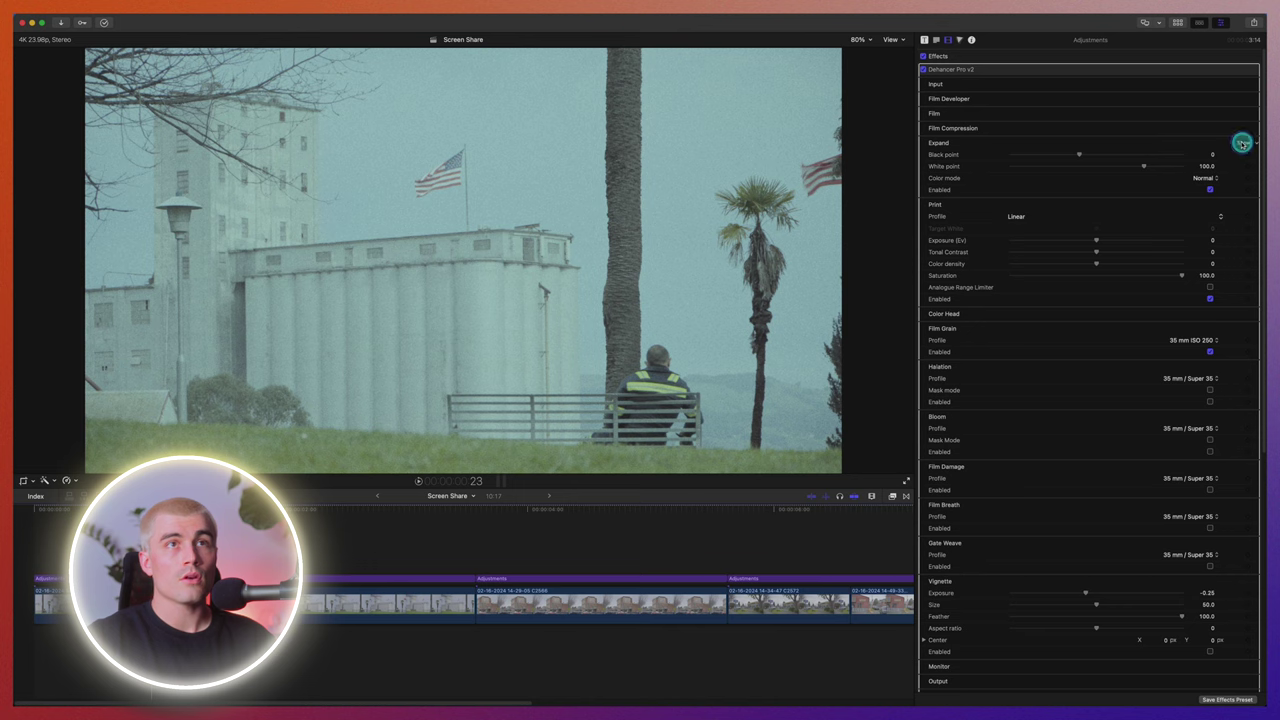
left_click(1242, 143)
left_click(1244, 158)
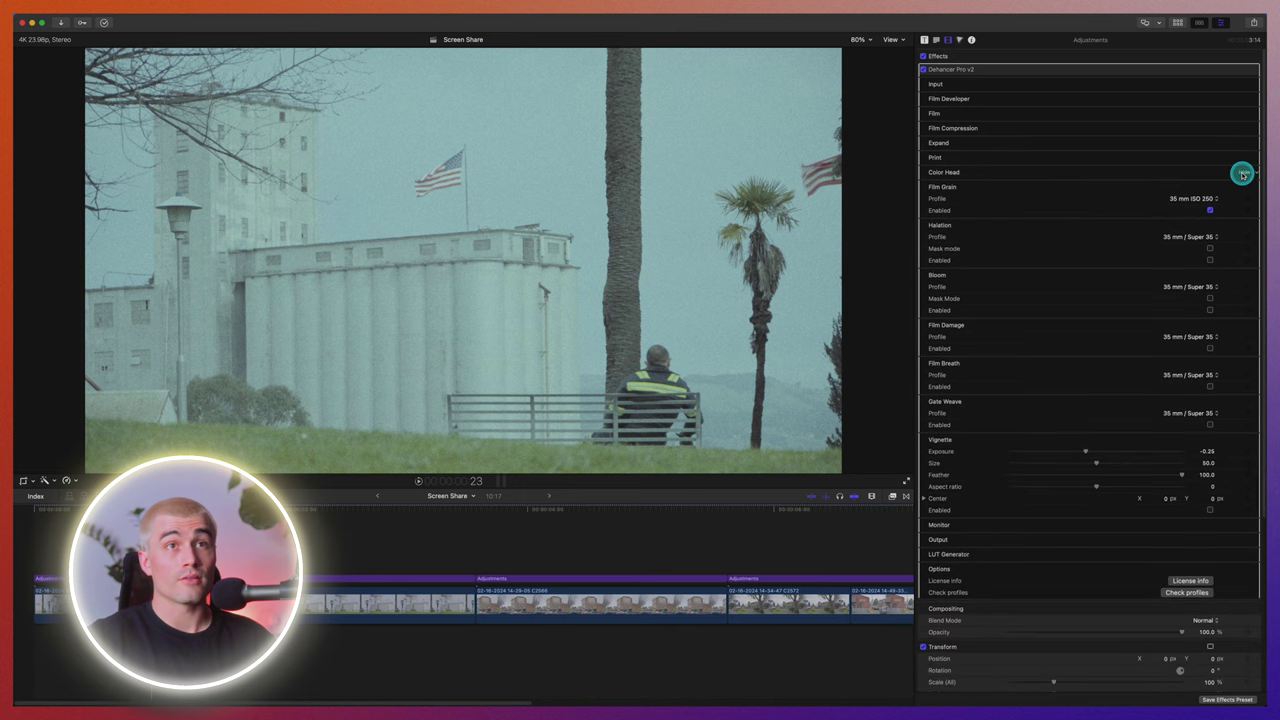
left_click(1242, 173)
left_click(1243, 172)
left_click(1243, 188)
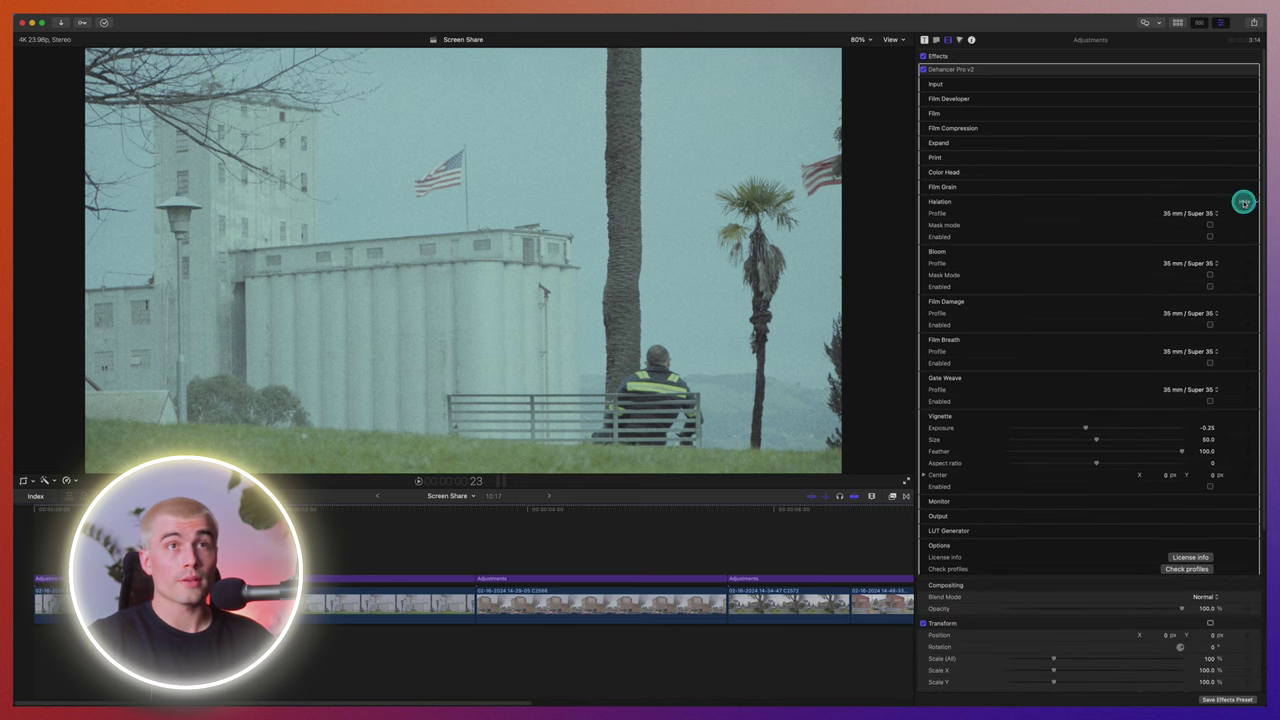
left_click(1243, 203)
left_click(1243, 216)
left_click(1243, 231)
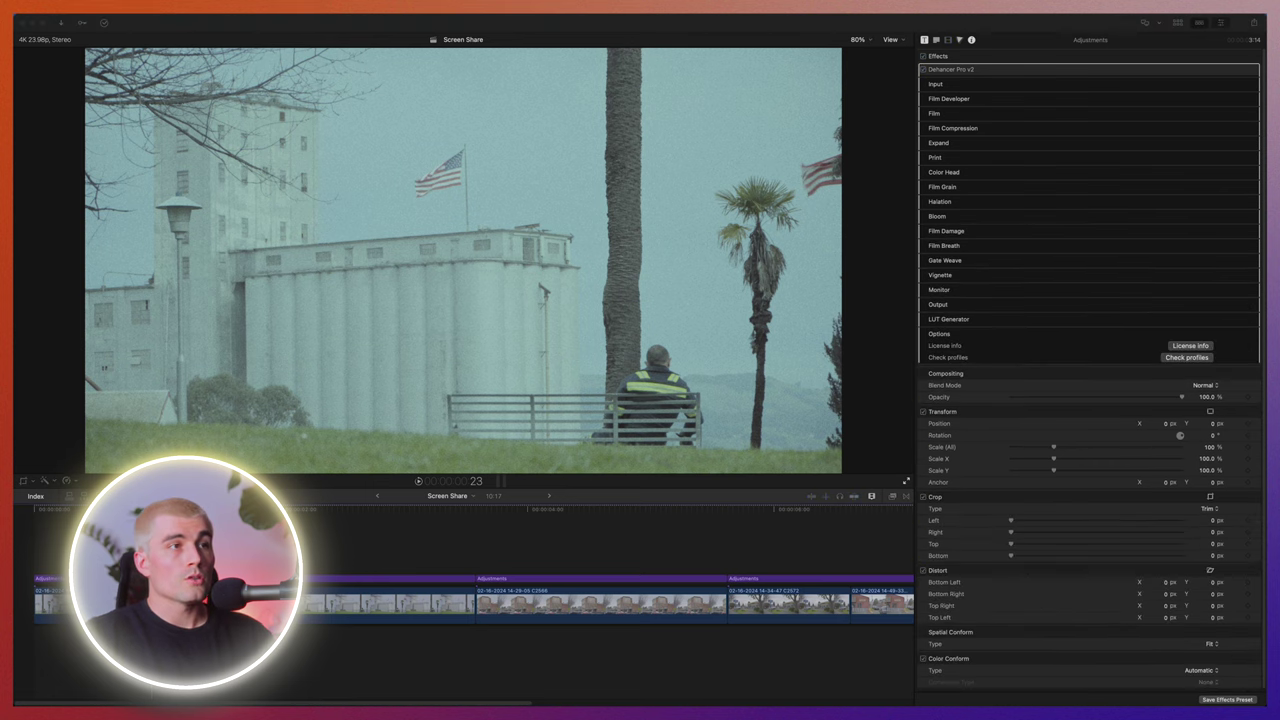
left_click(1150, 110)
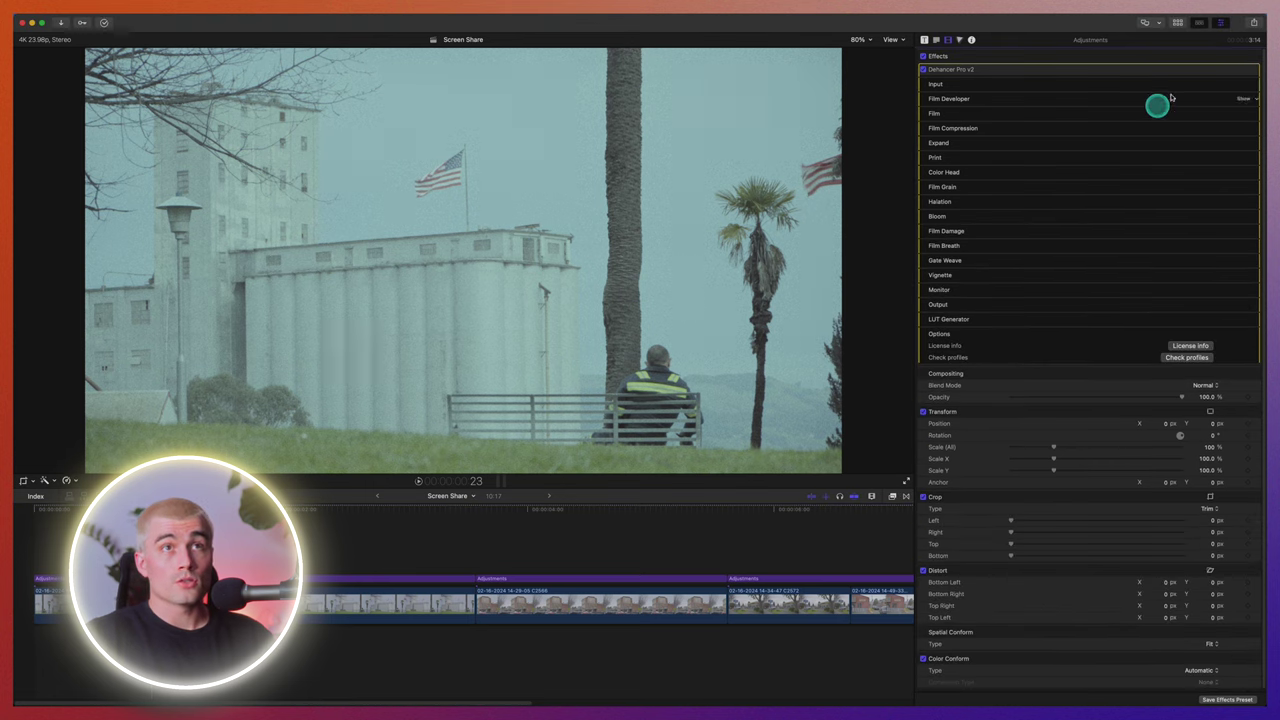
left_click(1243, 84)
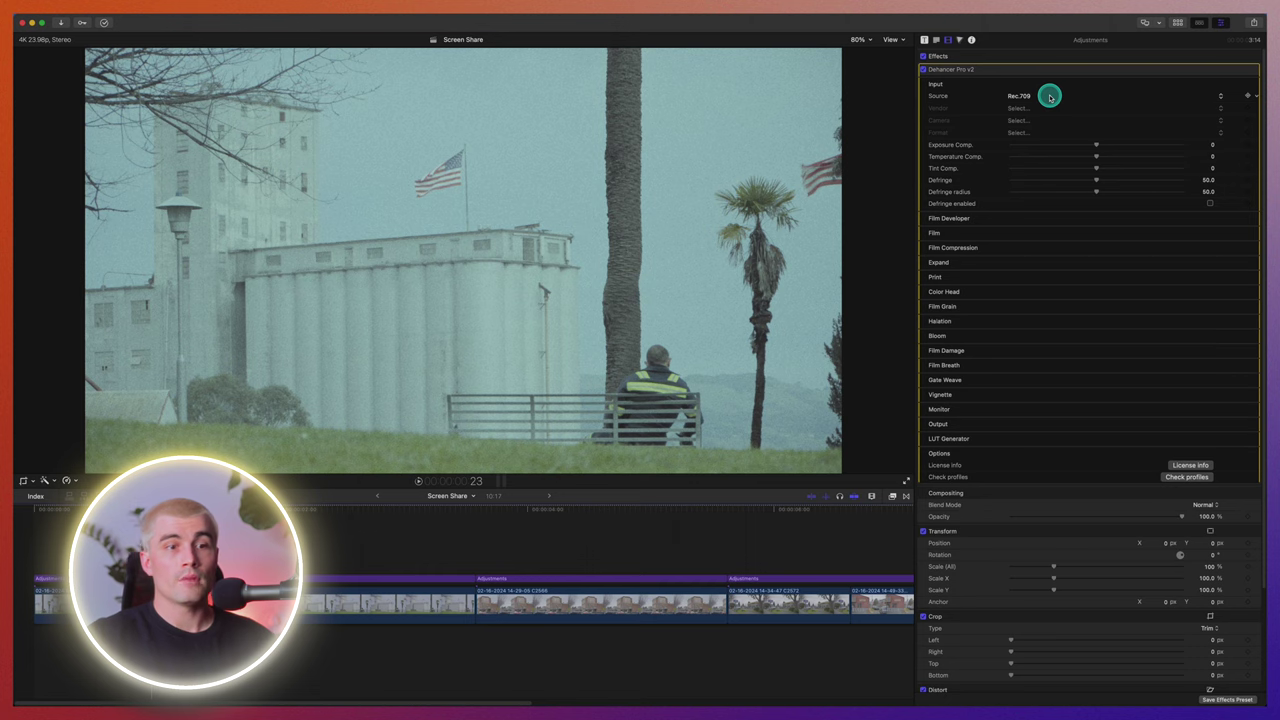
Set the Dehancer input source to camera: Sony, A6400, S-Log3 S-Gamut3.Cine
left_click(1034, 97)
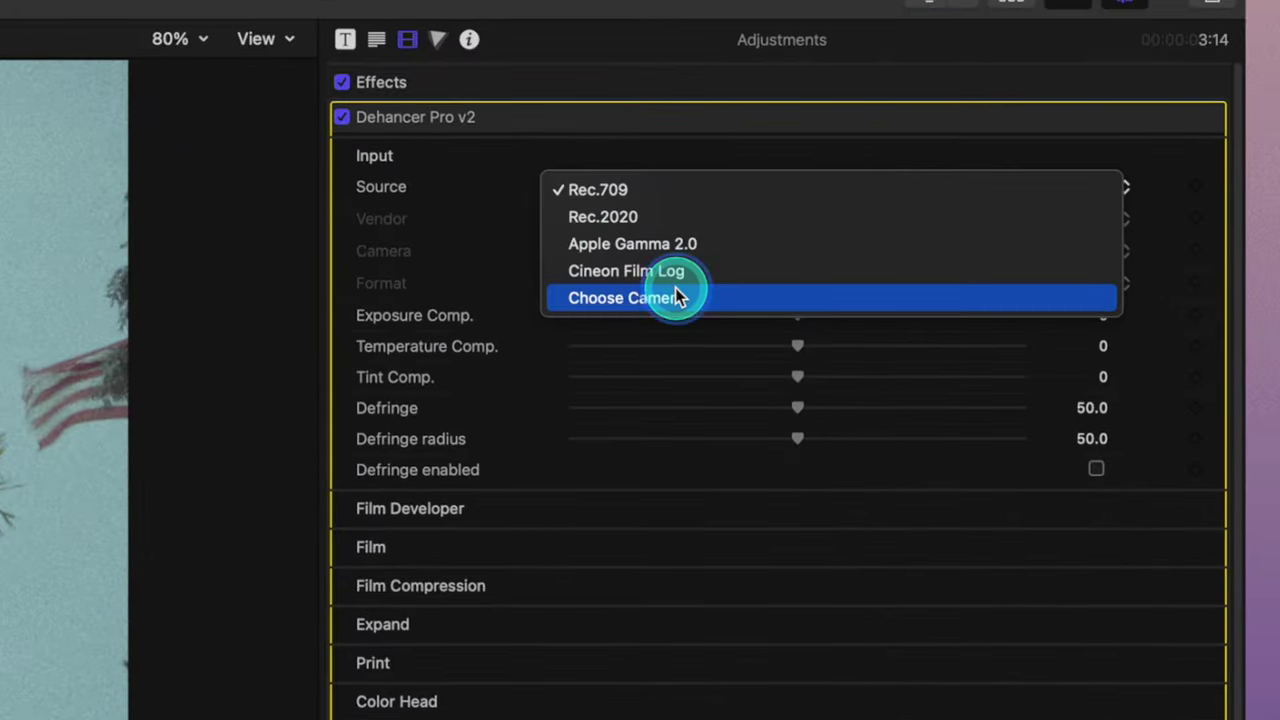
left_click(678, 297)
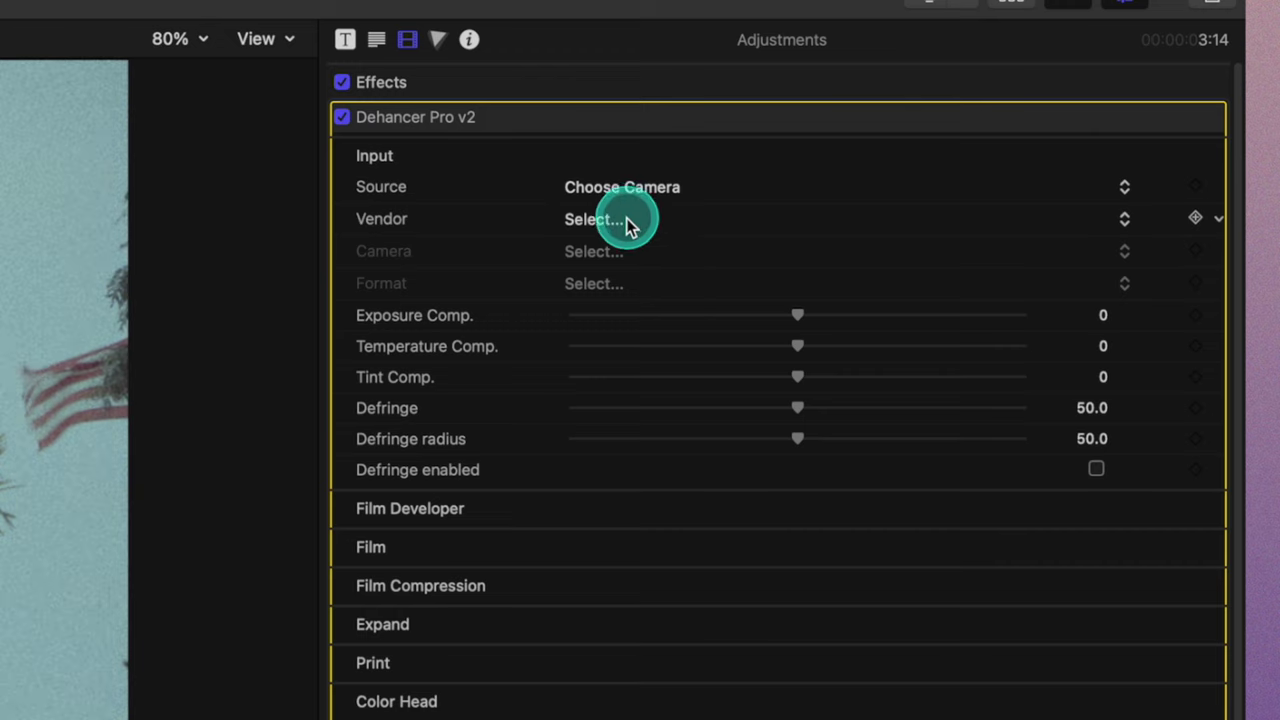
left_click(610, 222)
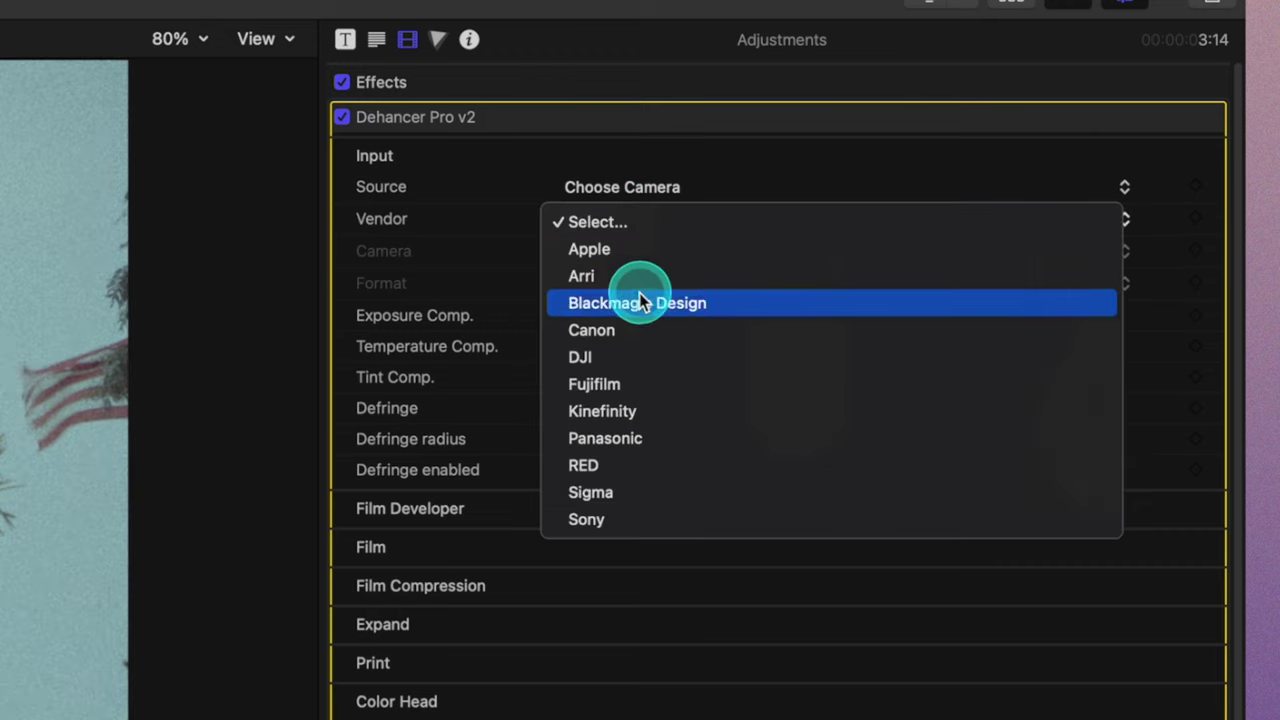
left_click(643, 519)
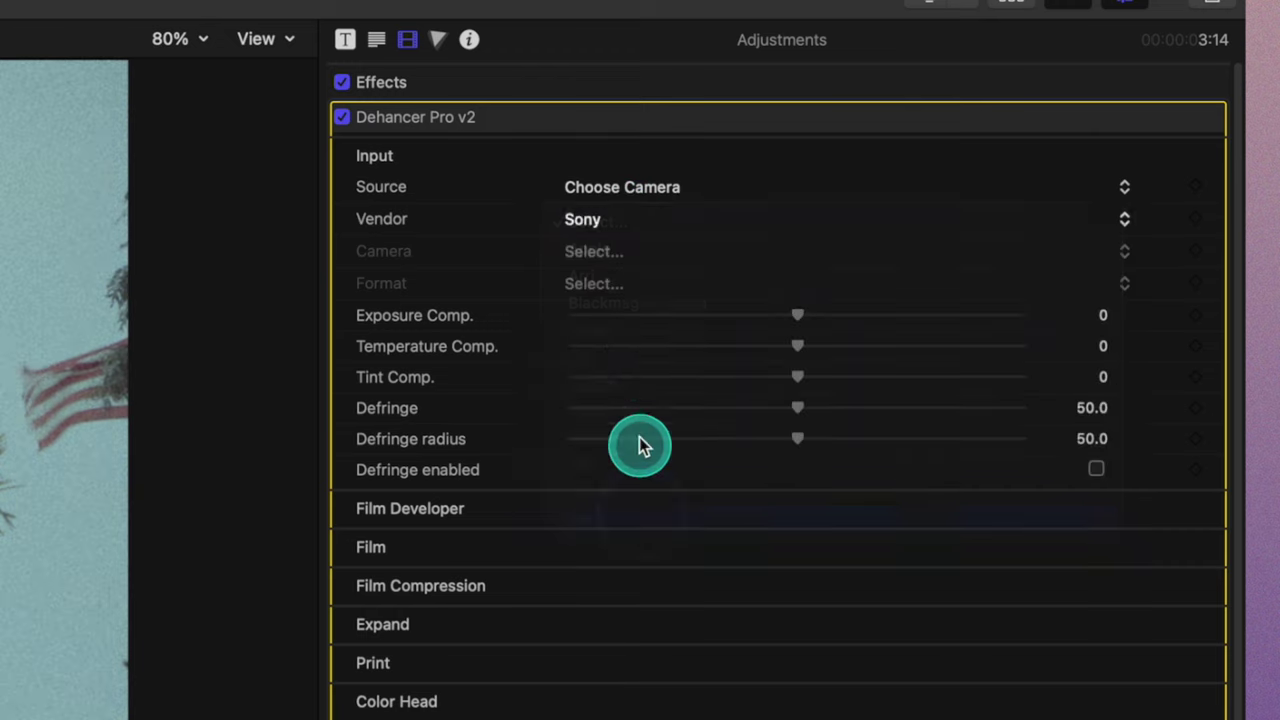
left_click(610, 251)
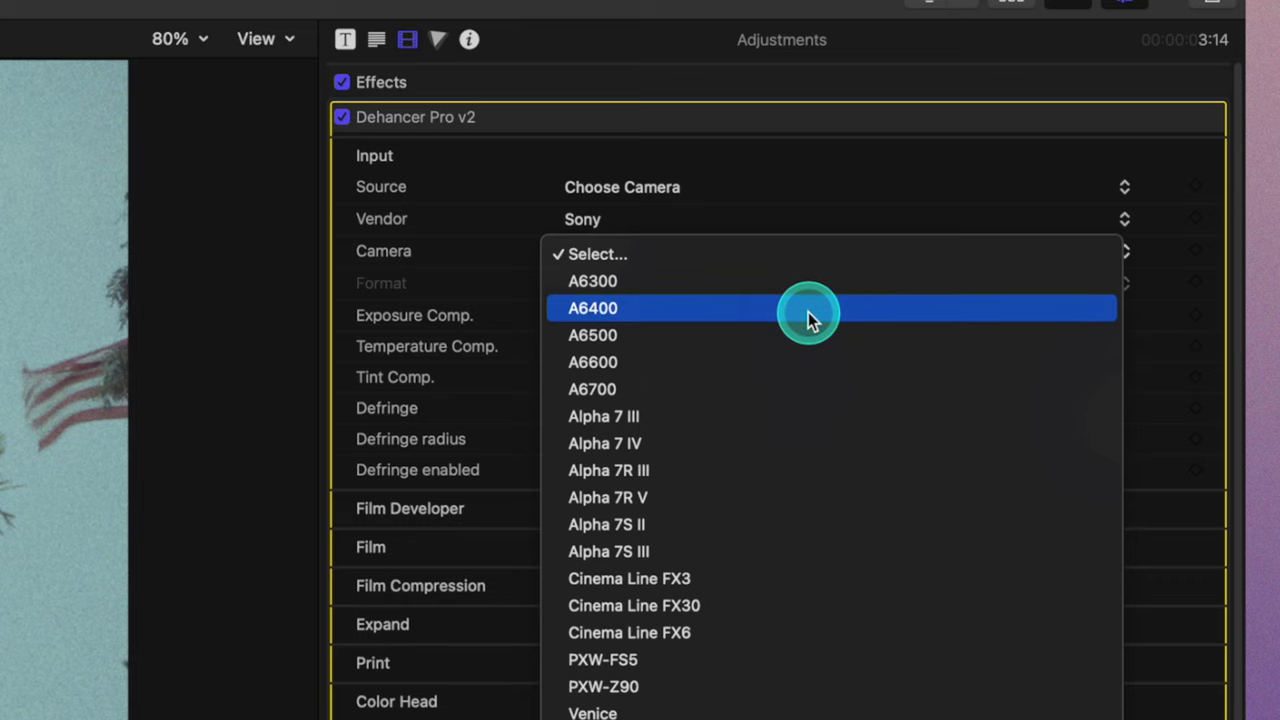
left_click(648, 306)
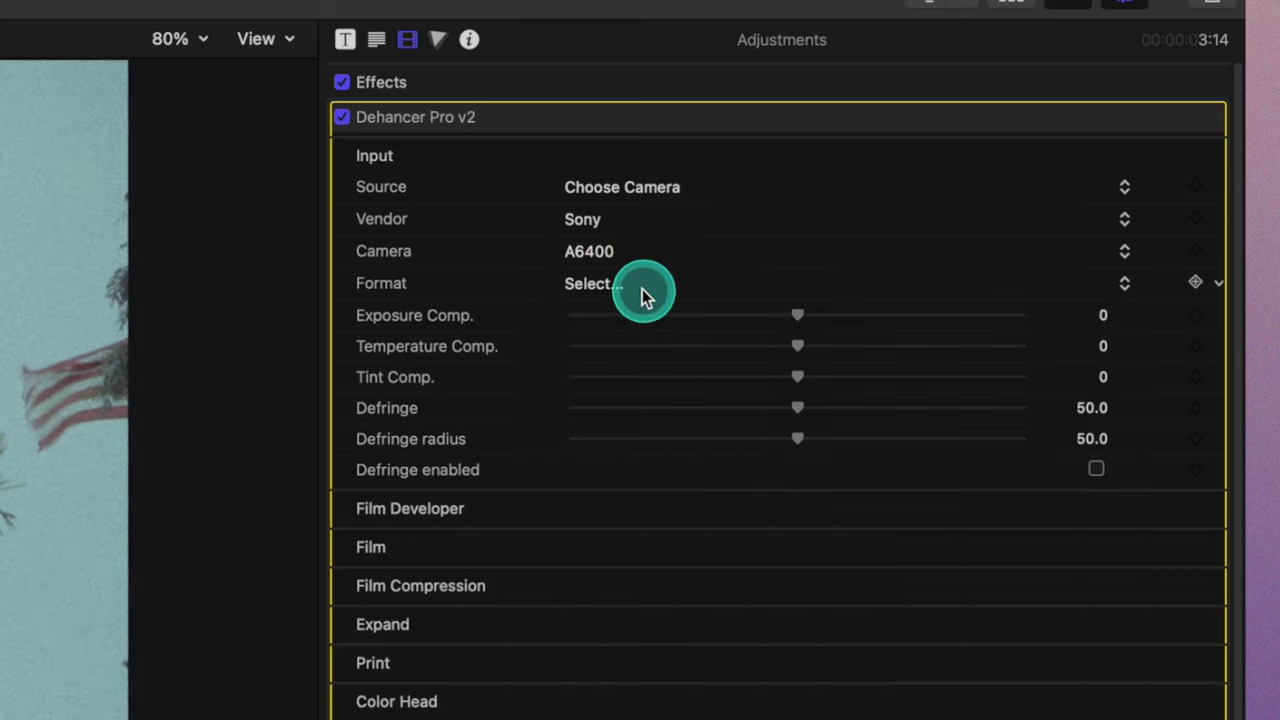
left_click(642, 289)
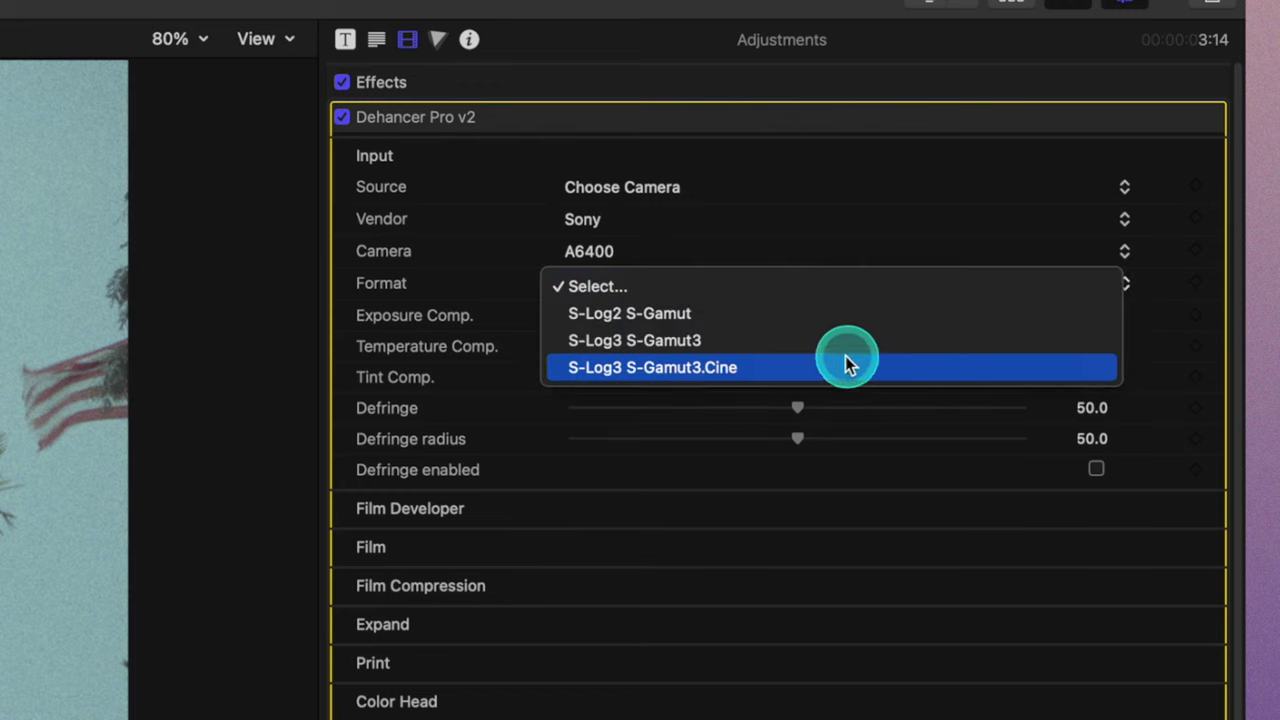
left_click(741, 367)
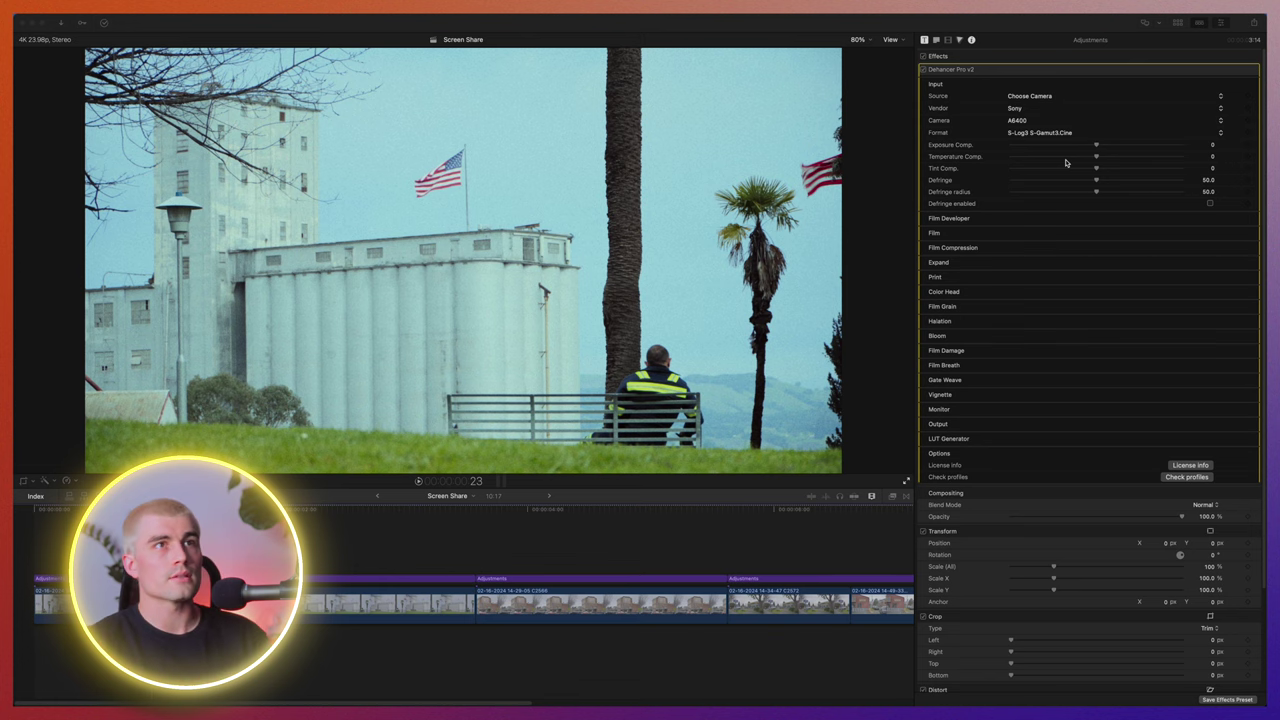
left_click(1068, 152)
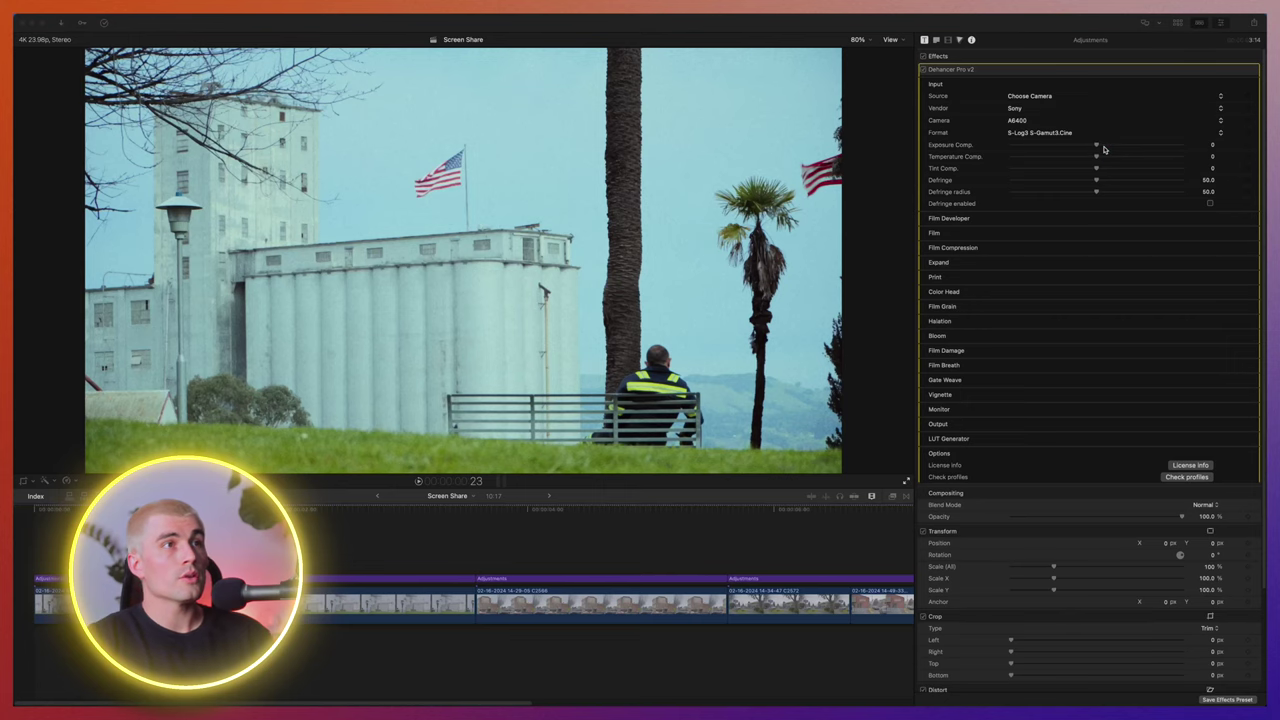
left_click(697, 161)
Show the luma waveform and set Temperature Comp. 12.1 and Tint Comp. 23.0, exposure back at zero
key("super+7")
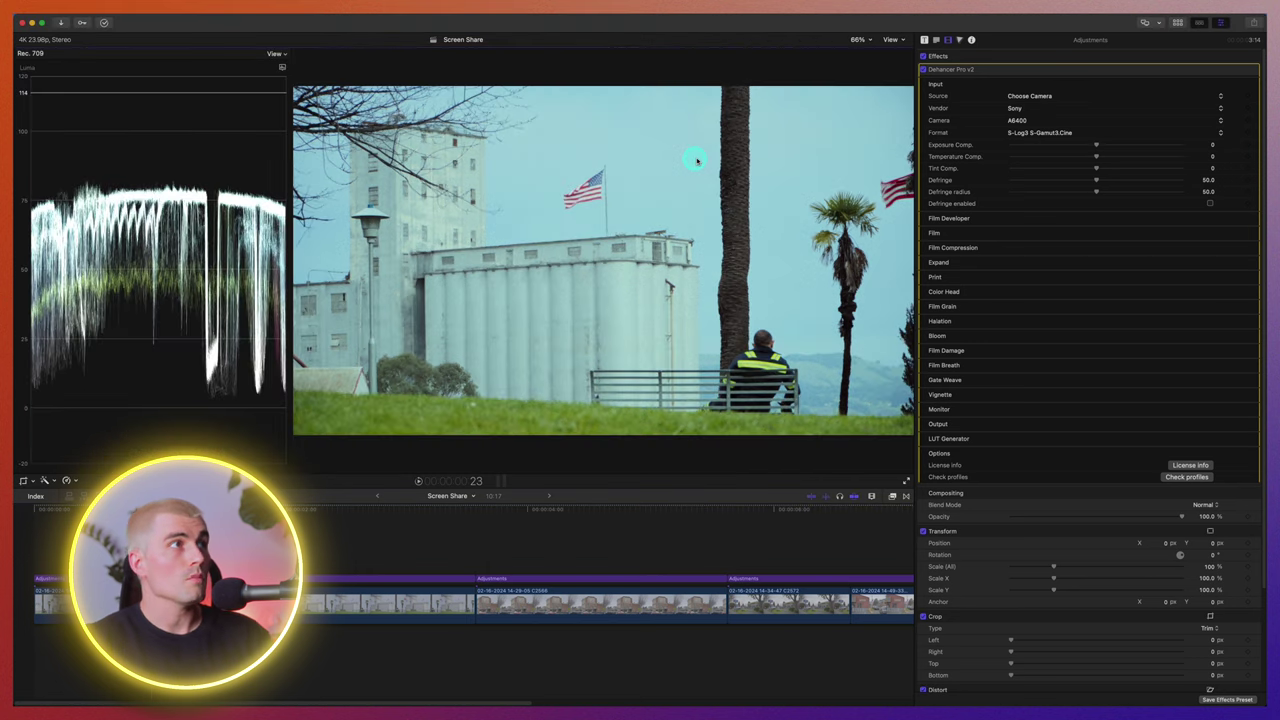
left_click_drag(288, 92, 283, 80)
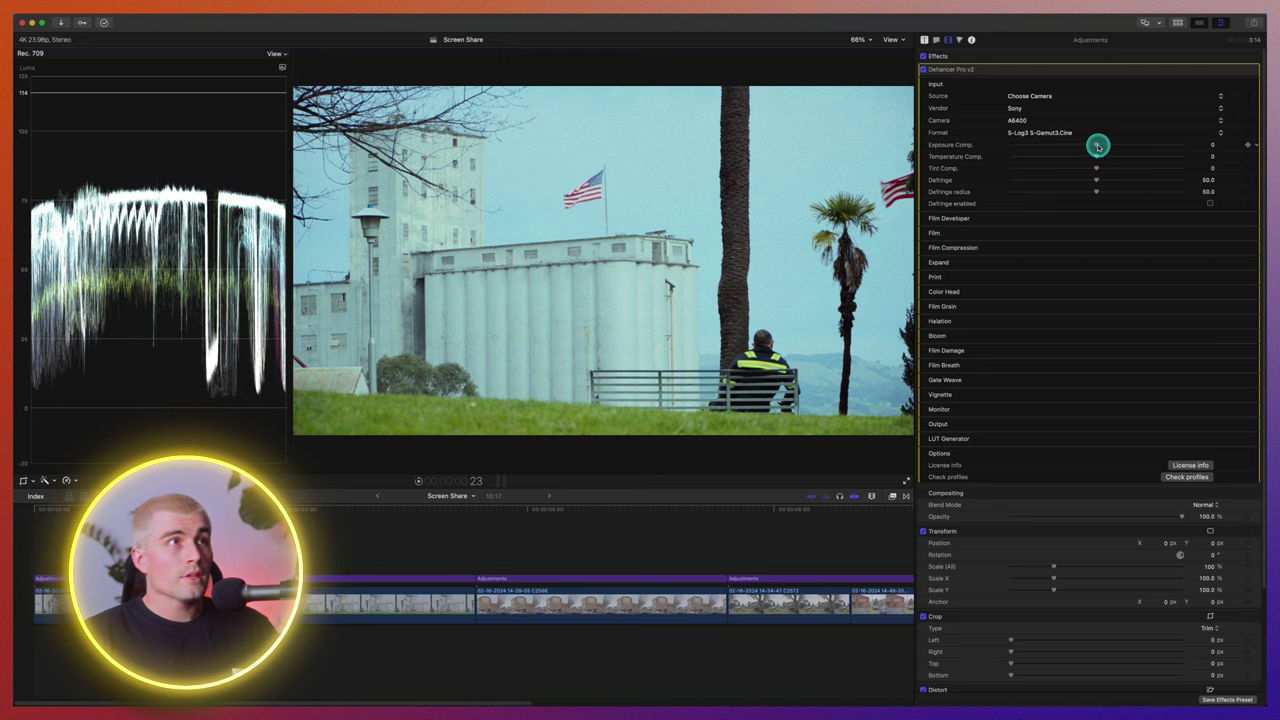
left_click_drag(1097, 146, 1096, 148)
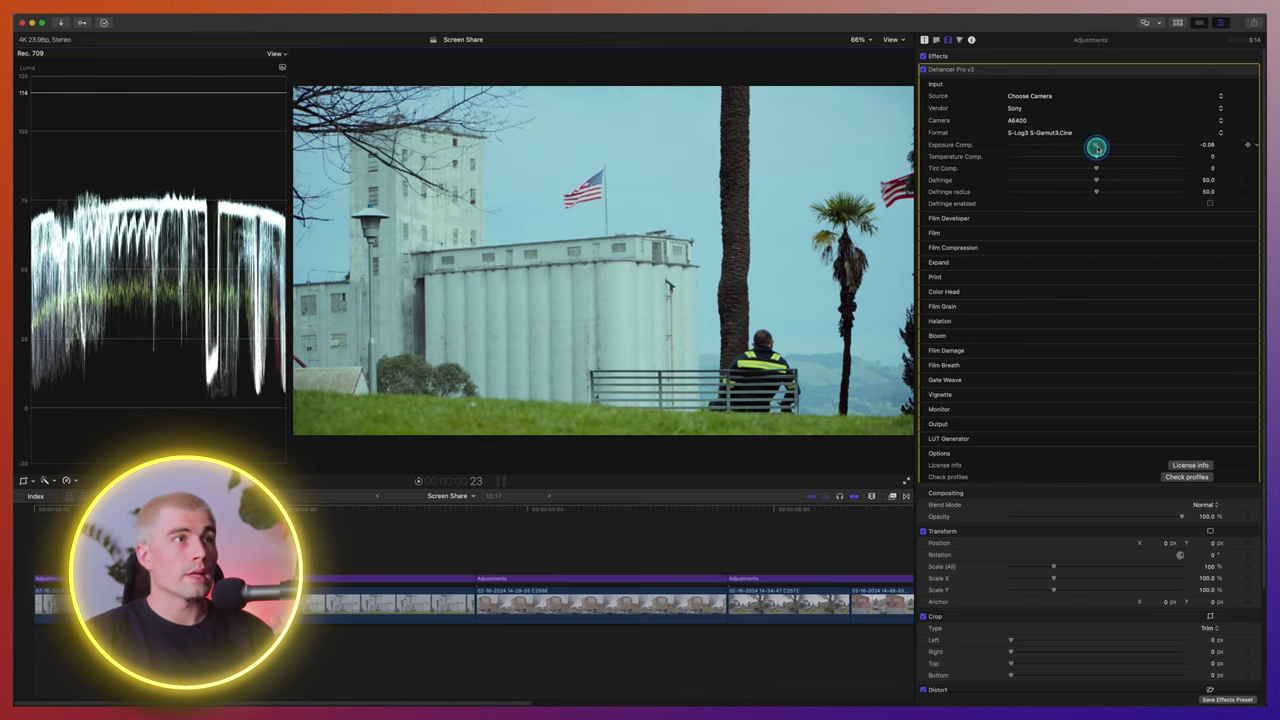
left_click_drag(1096, 148, 1097, 147)
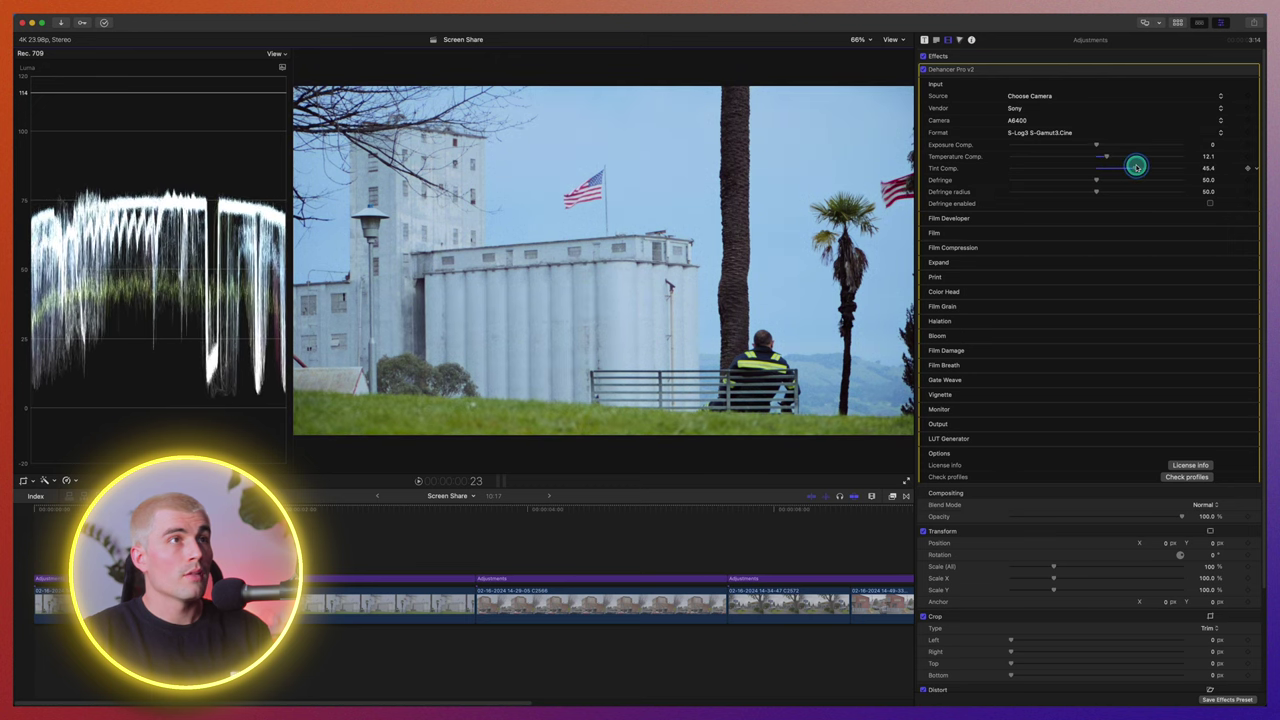
mouse_move(1136, 166)
left_mouse_down()
mouse_move(1071, 166)
mouse_move(1117, 168)
left_mouse_up()
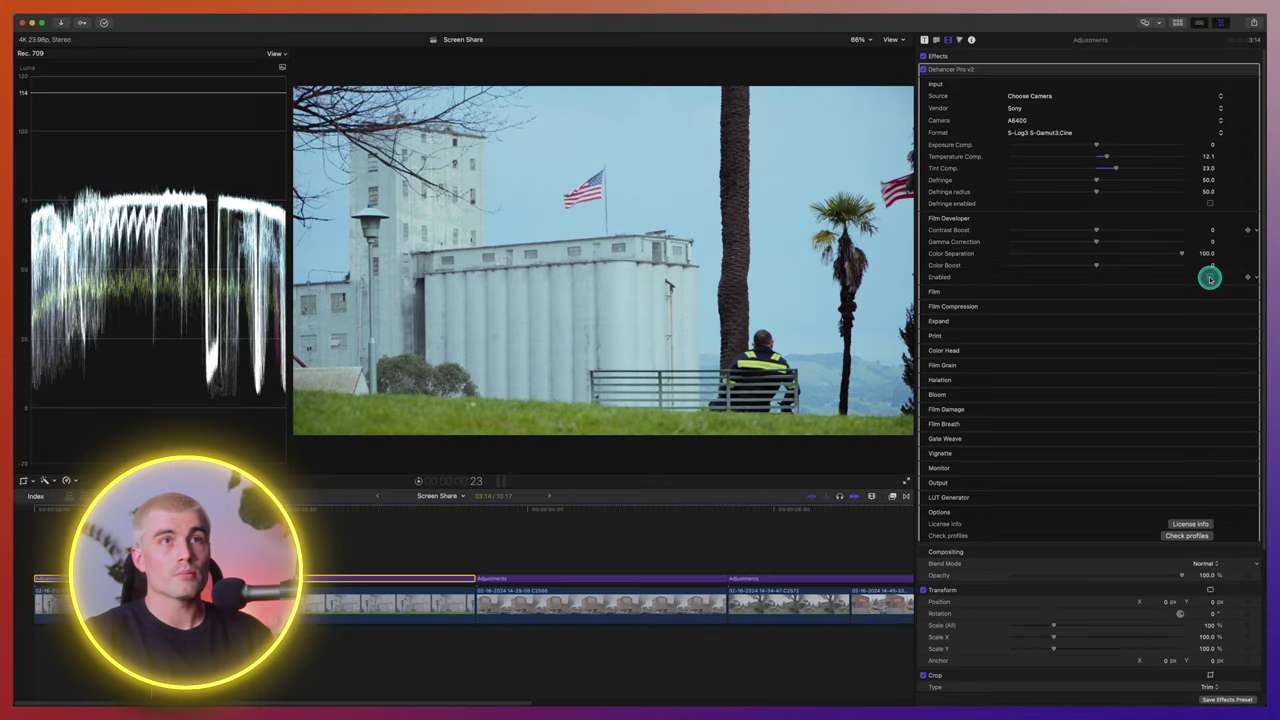
Enable Film Developer with Contrast Boost 12.4, Gamma Correction 0.5 and Color Separation 100.0
left_click(1210, 278)
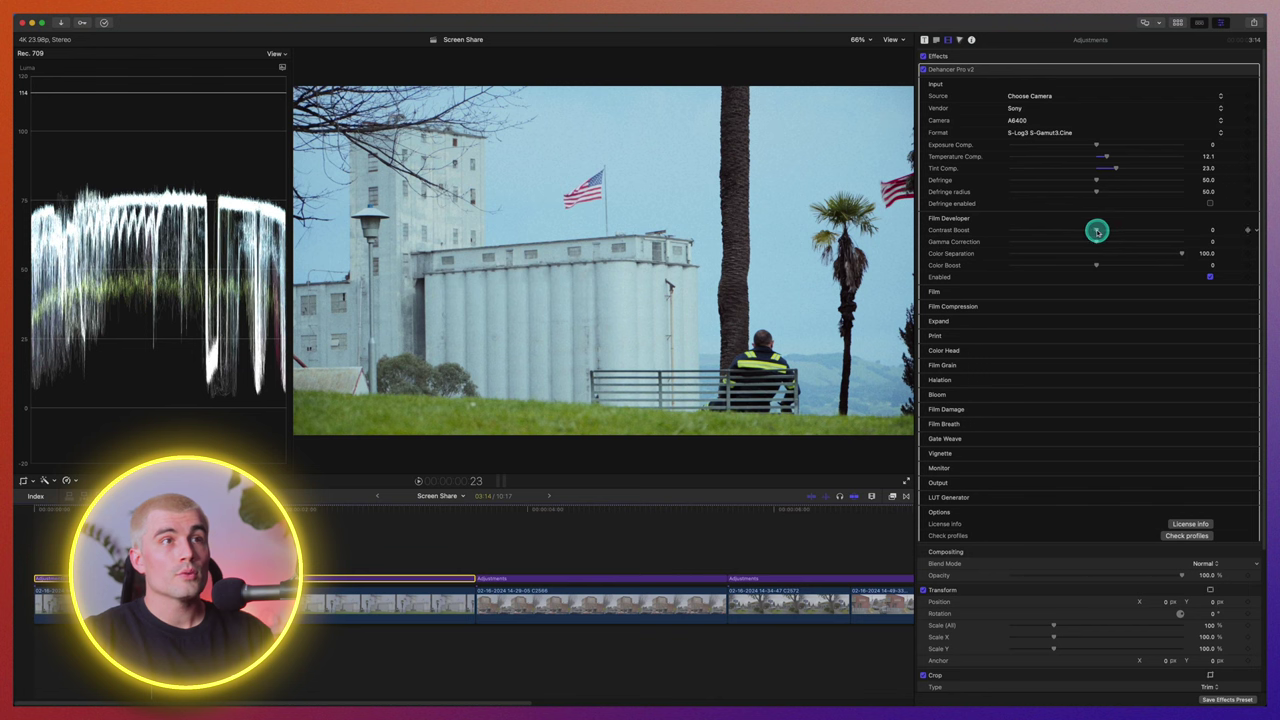
left_click_drag(1097, 231, 1129, 230)
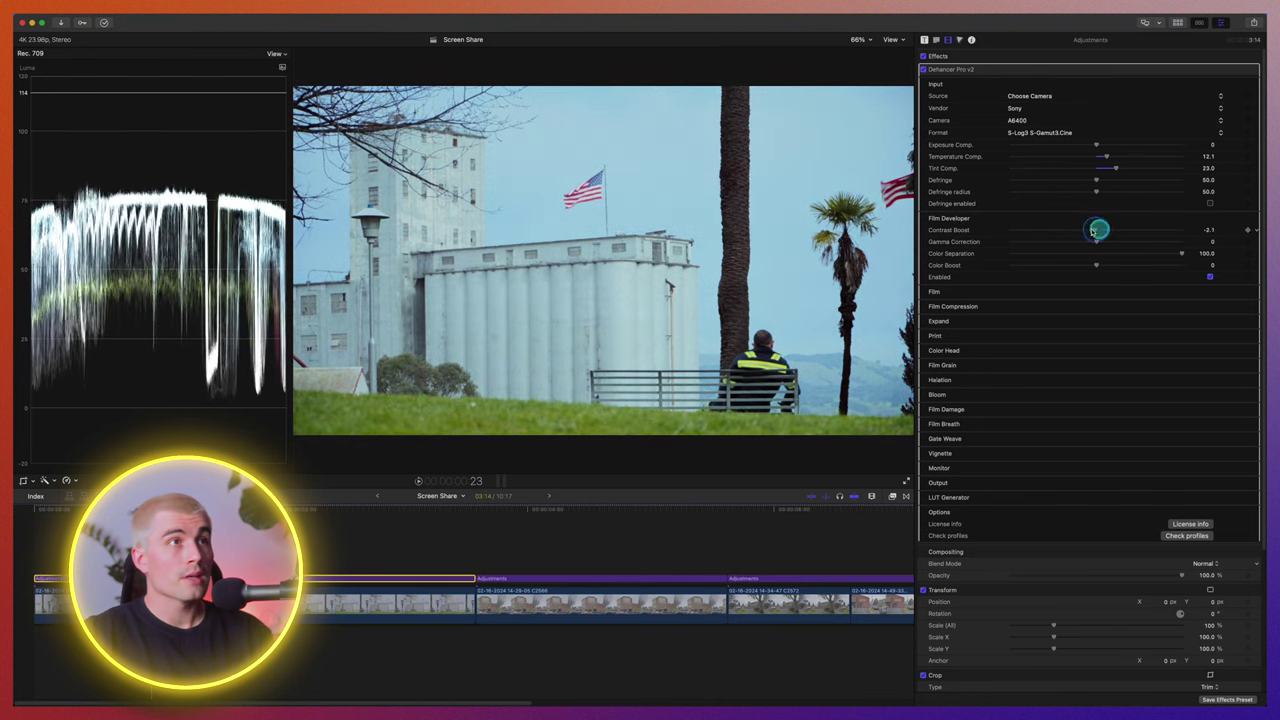
mouse_move(1097, 230)
left_mouse_down()
mouse_move(1063, 231)
mouse_move(1106, 242)
left_mouse_up()
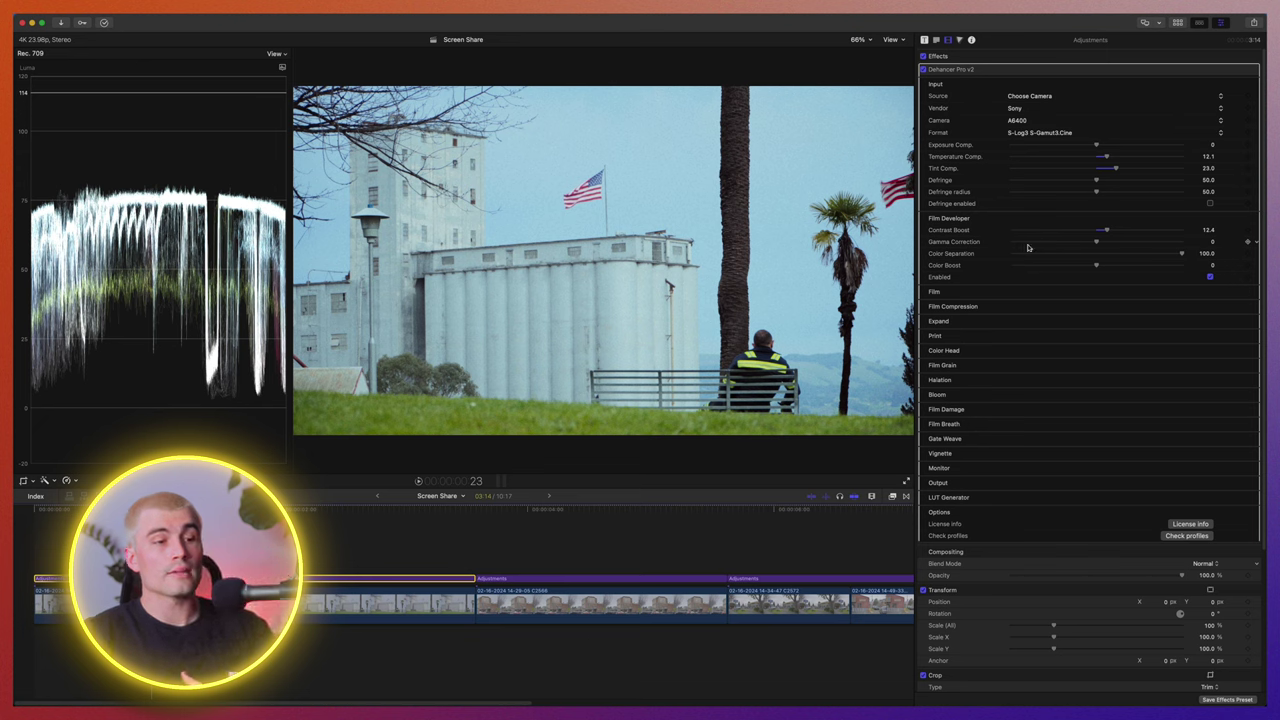
left_click_drag(1028, 247, 1097, 244)
scroll(1097, 243, "down", 2)
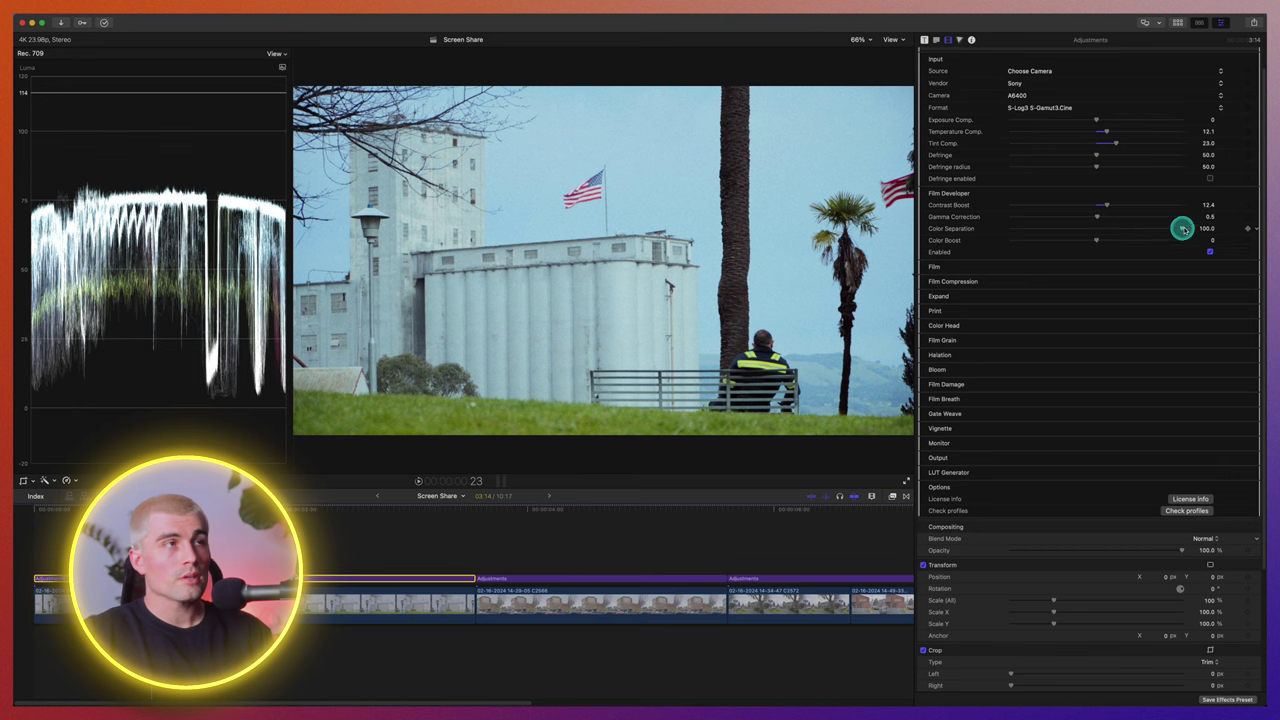
left_click_drag(1183, 229, 1190, 233)
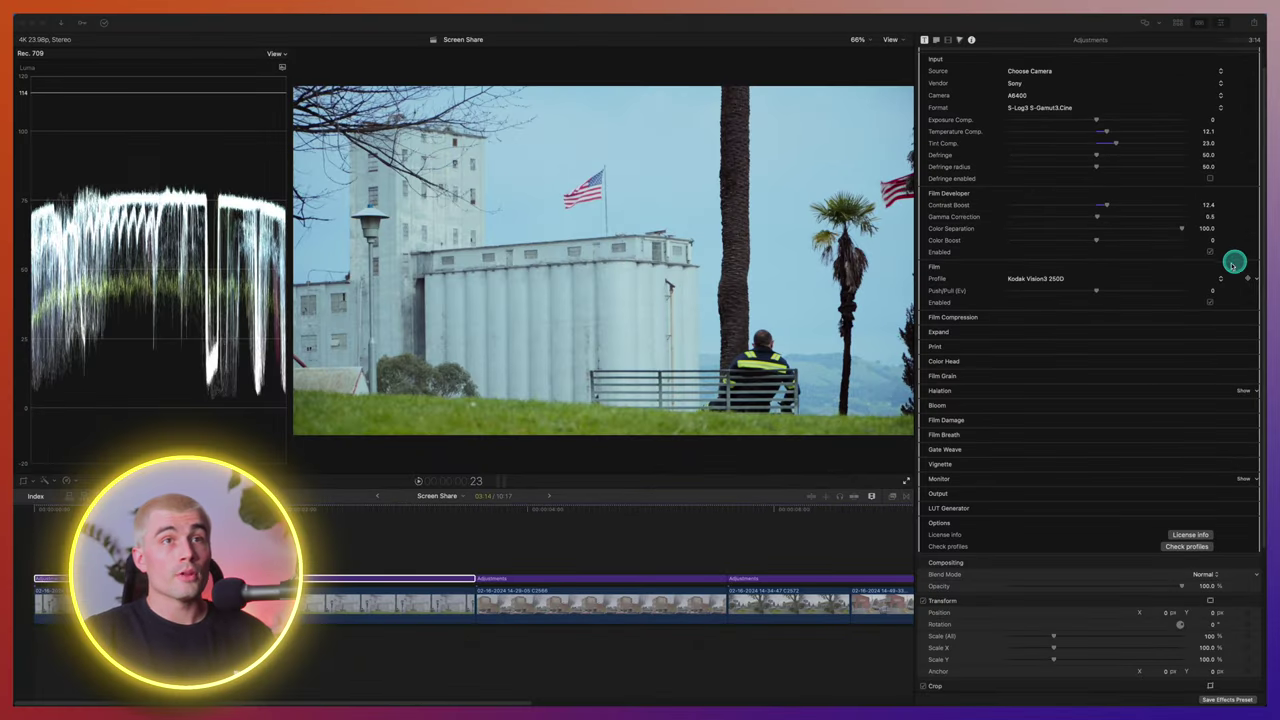
Try Kodak Portra film stocks, then set the film profile to Fujifilm Instax (Digital Intermediate)
left_click(1220, 281)
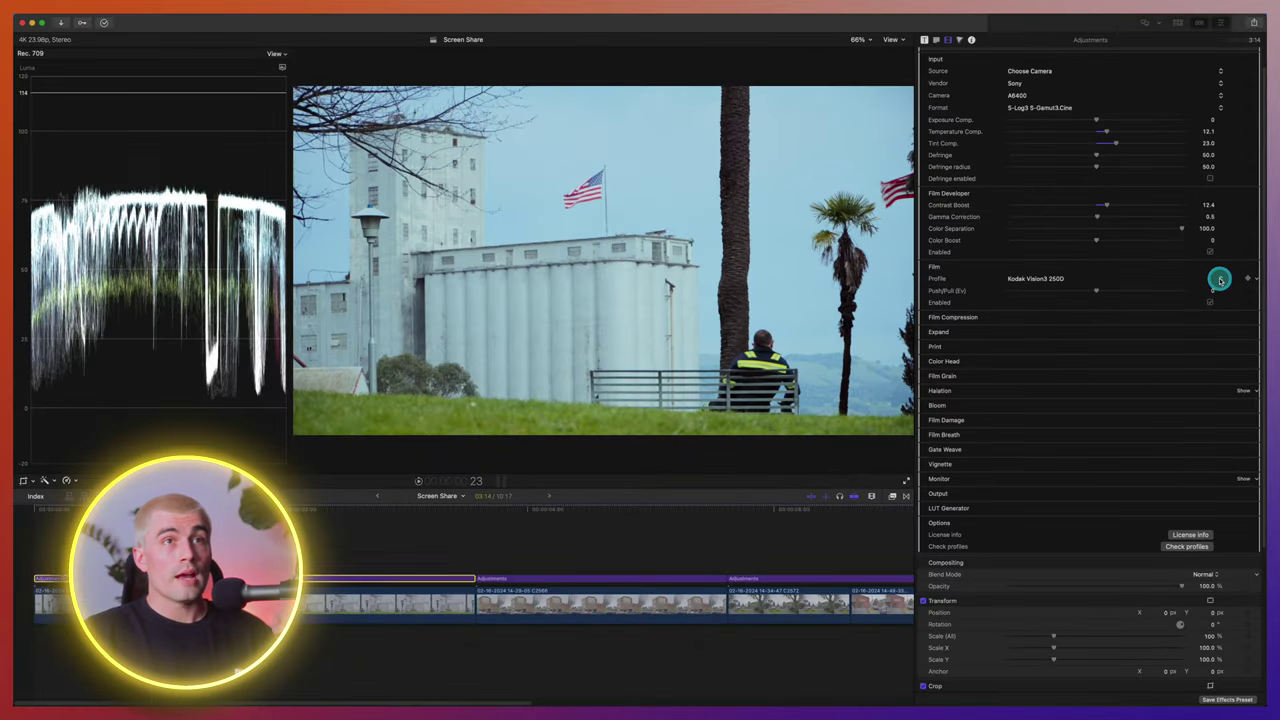
left_click(1220, 281)
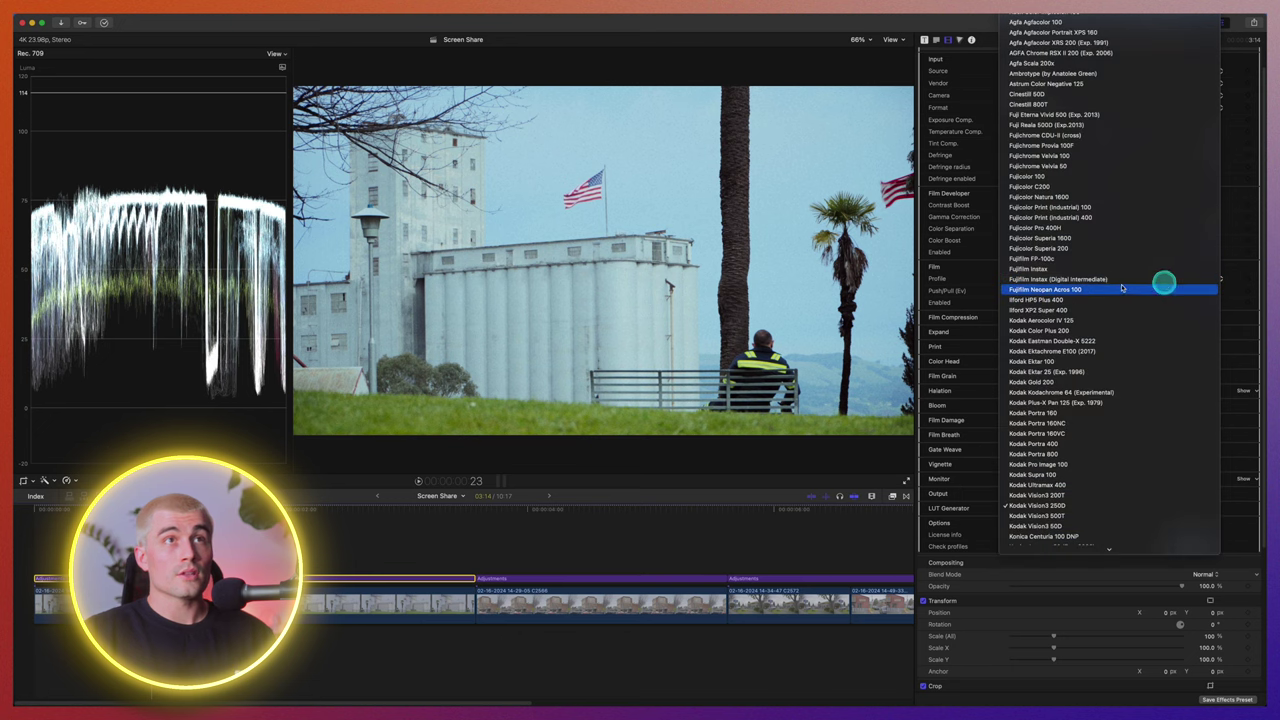
scroll(1124, 281, "down", 3)
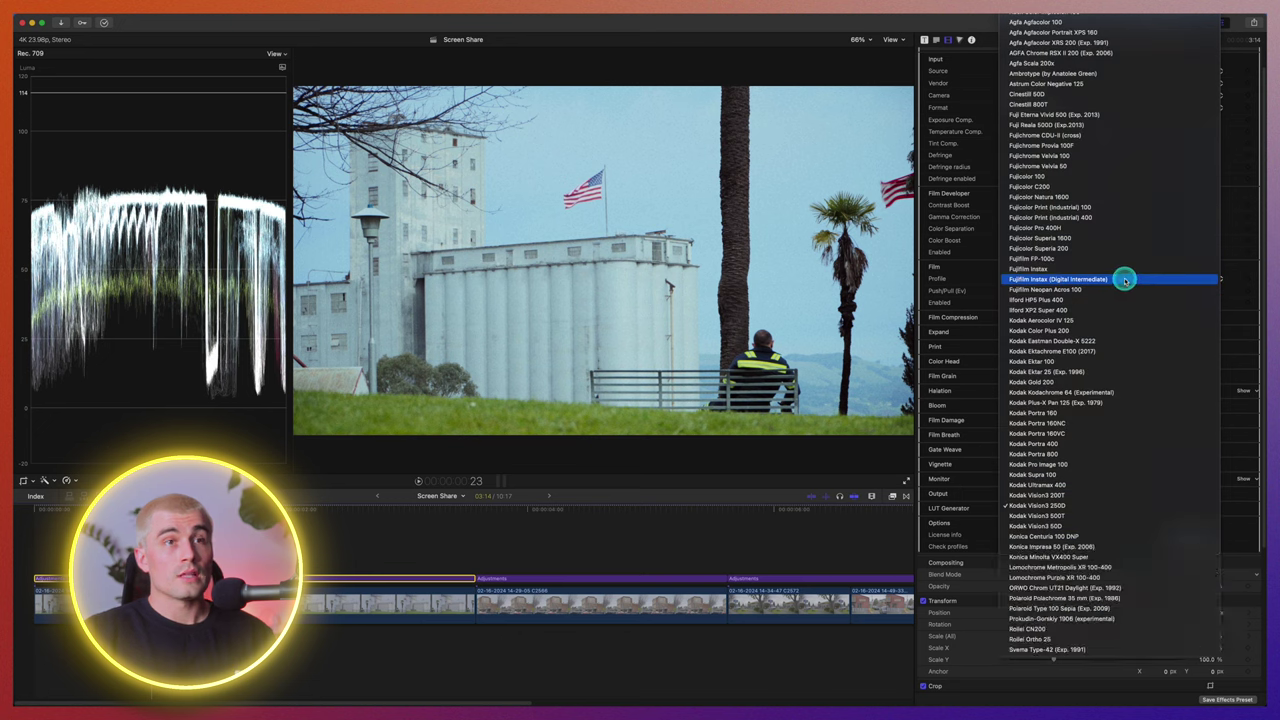
left_click(1103, 434)
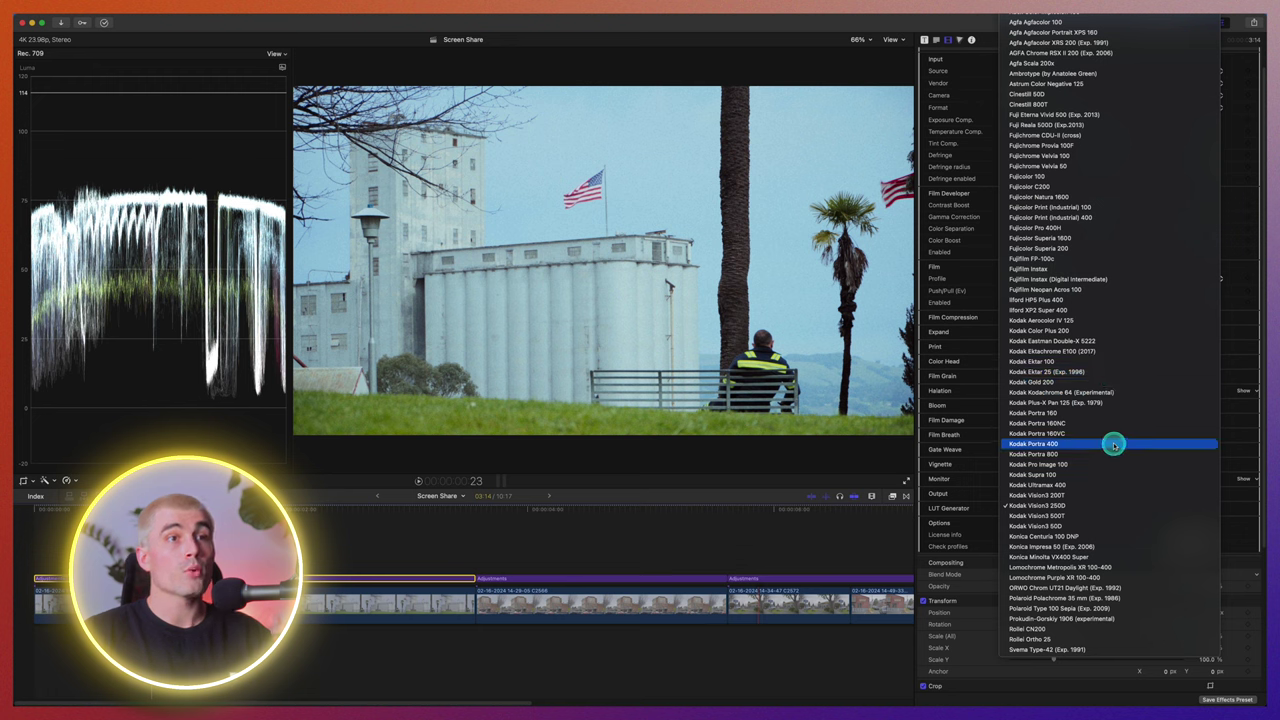
left_click(1113, 444)
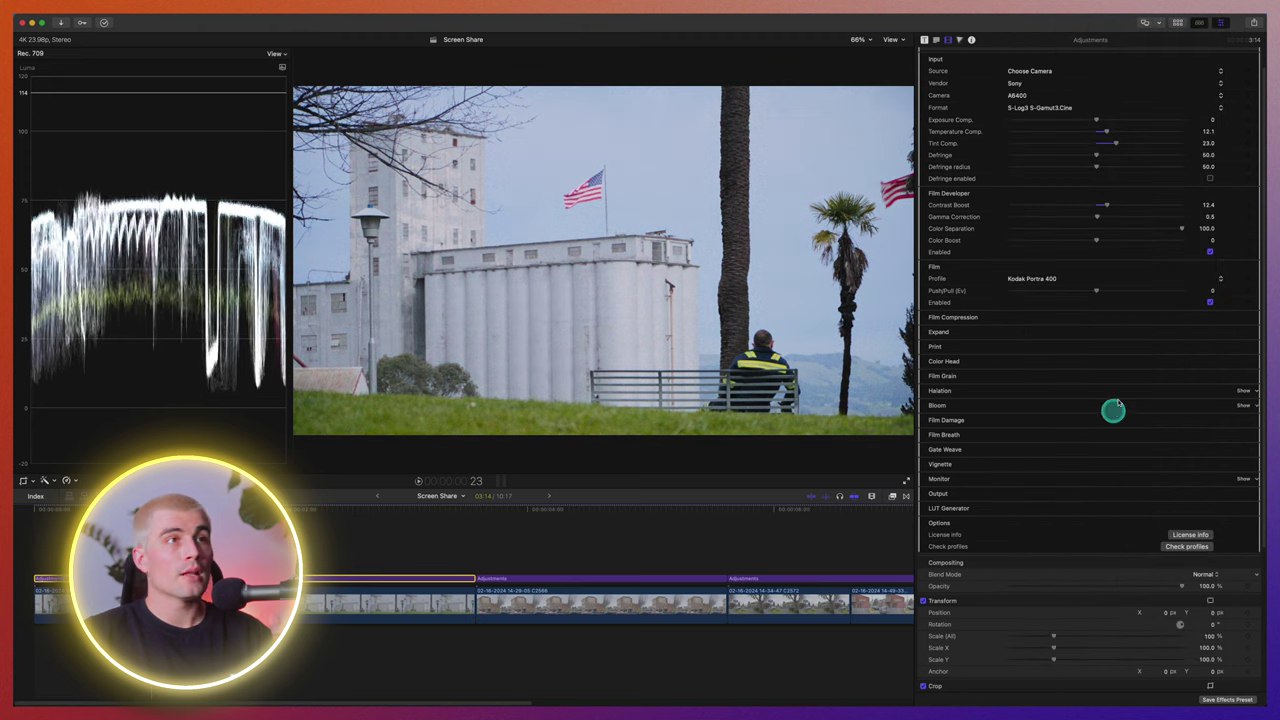
left_click(1066, 278)
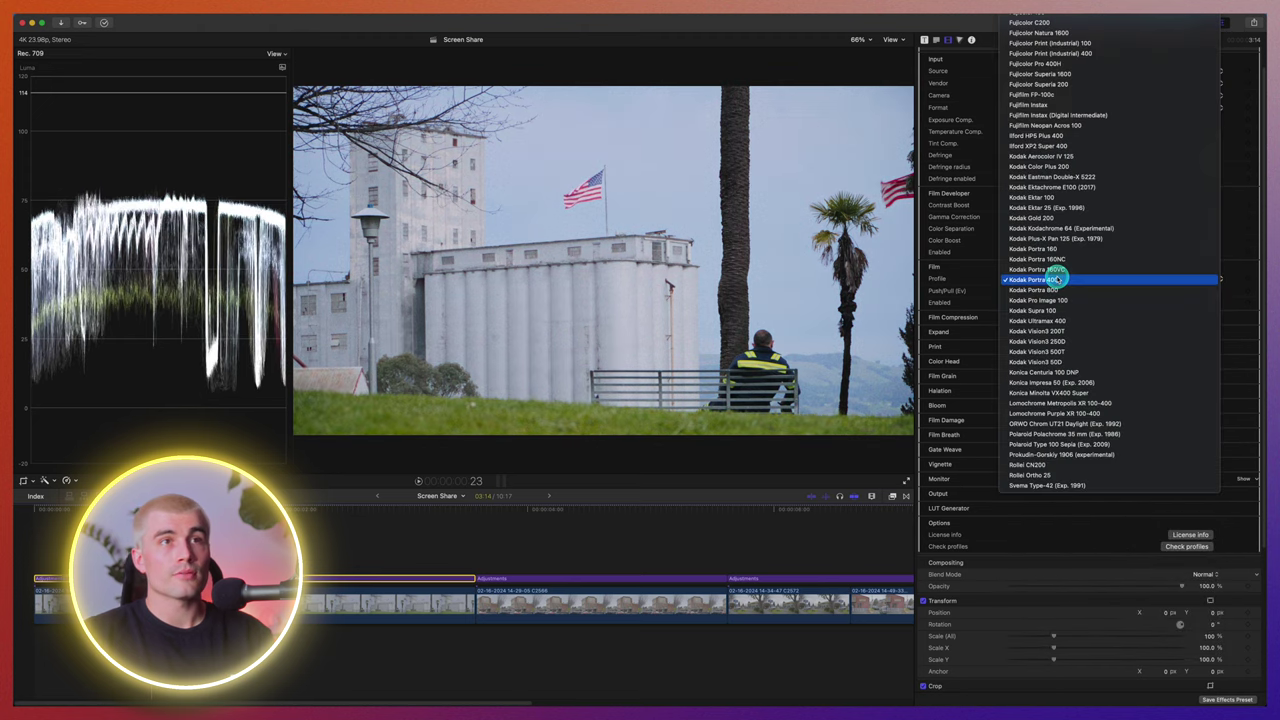
scroll(1088, 280, "up", 5)
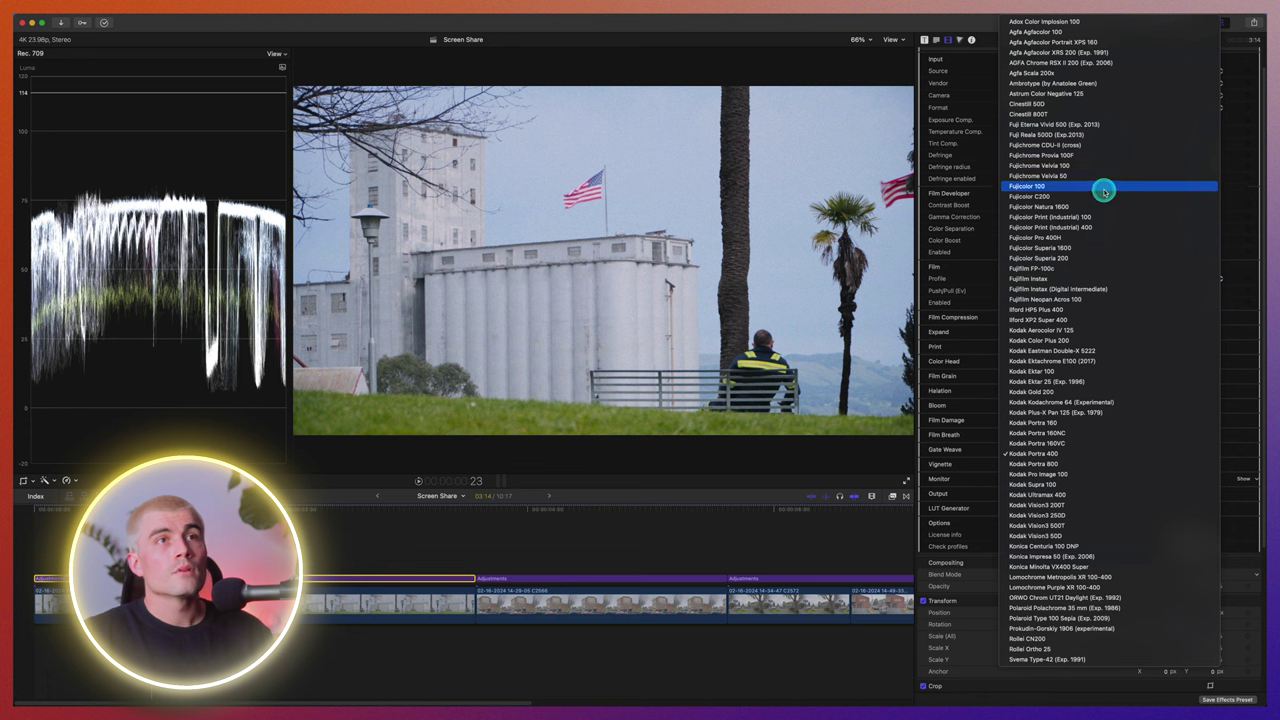
left_click(1083, 267)
left_click(1090, 280)
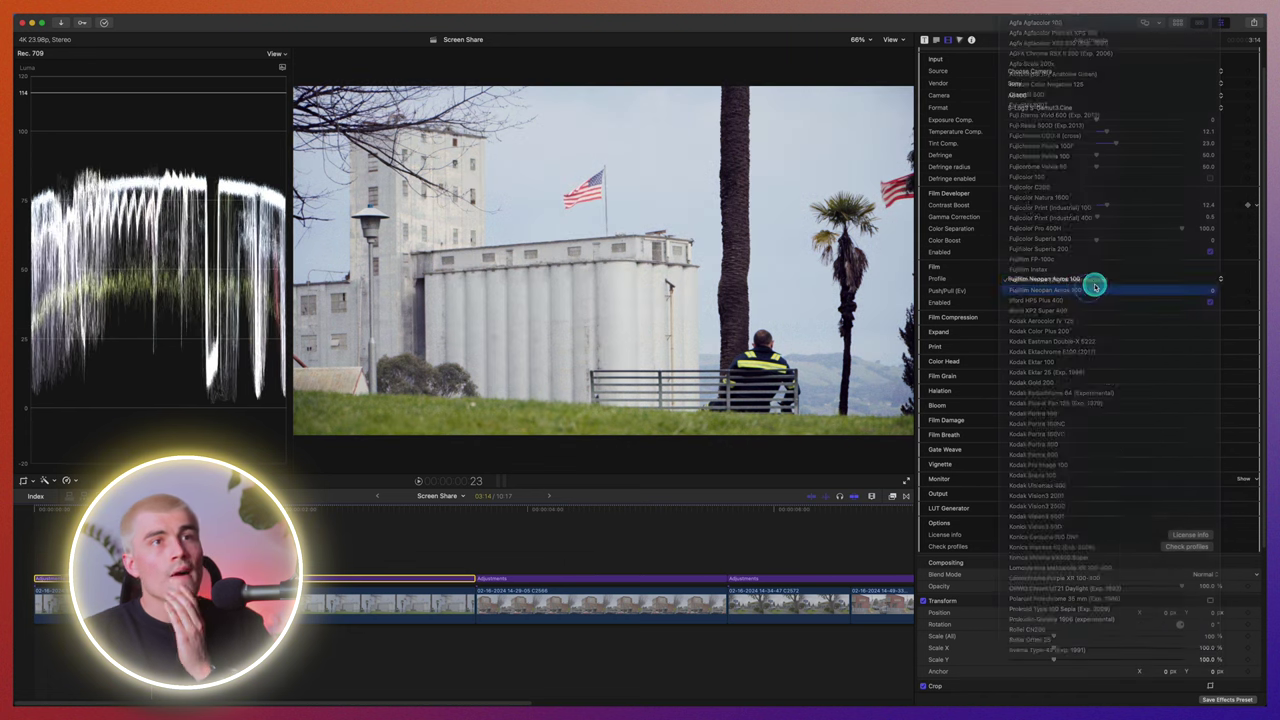
left_click(1063, 288)
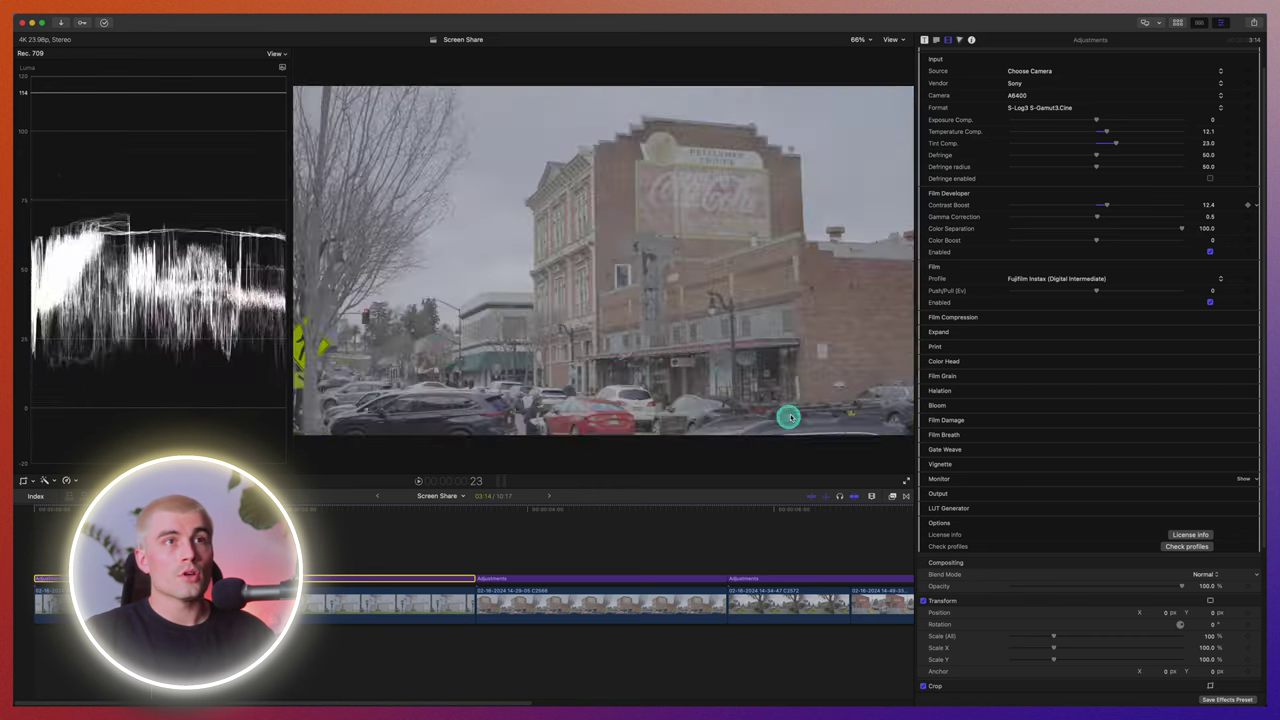
Set Film Push/Pull to -0.92 and reveal the Expand settings
left_click_drag(1098, 291, 1059, 288)
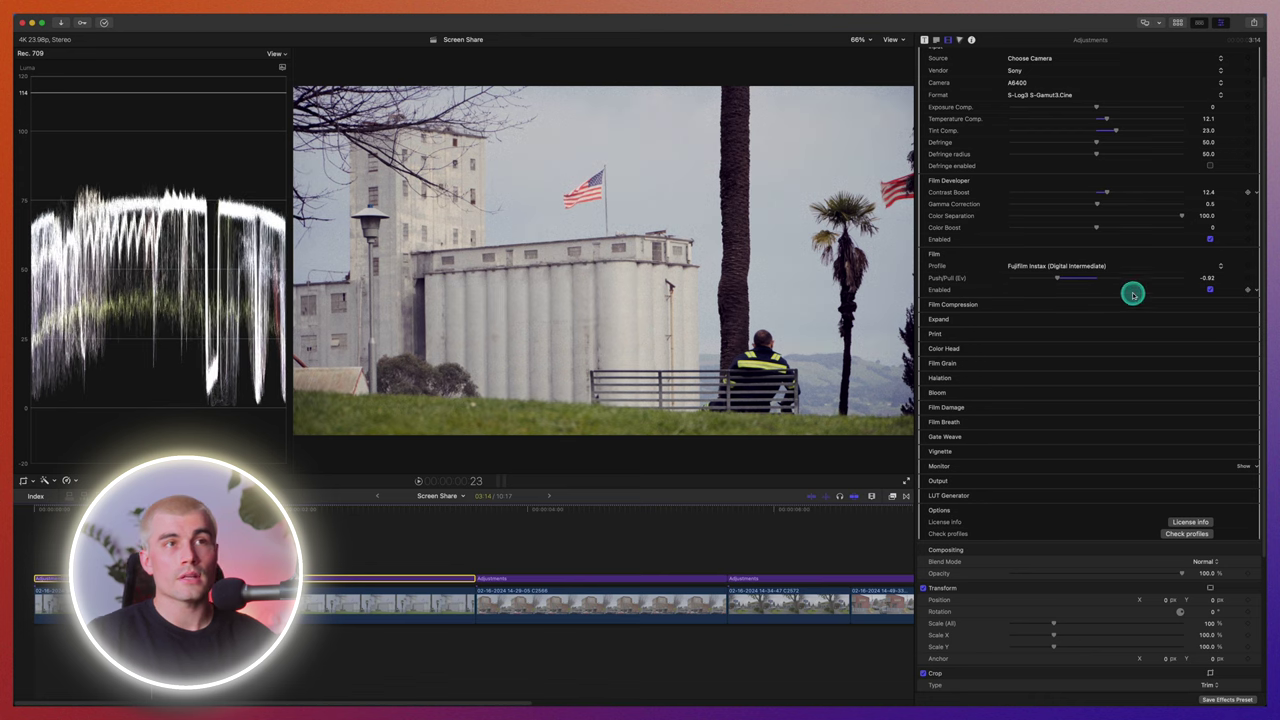
left_click(1244, 318)
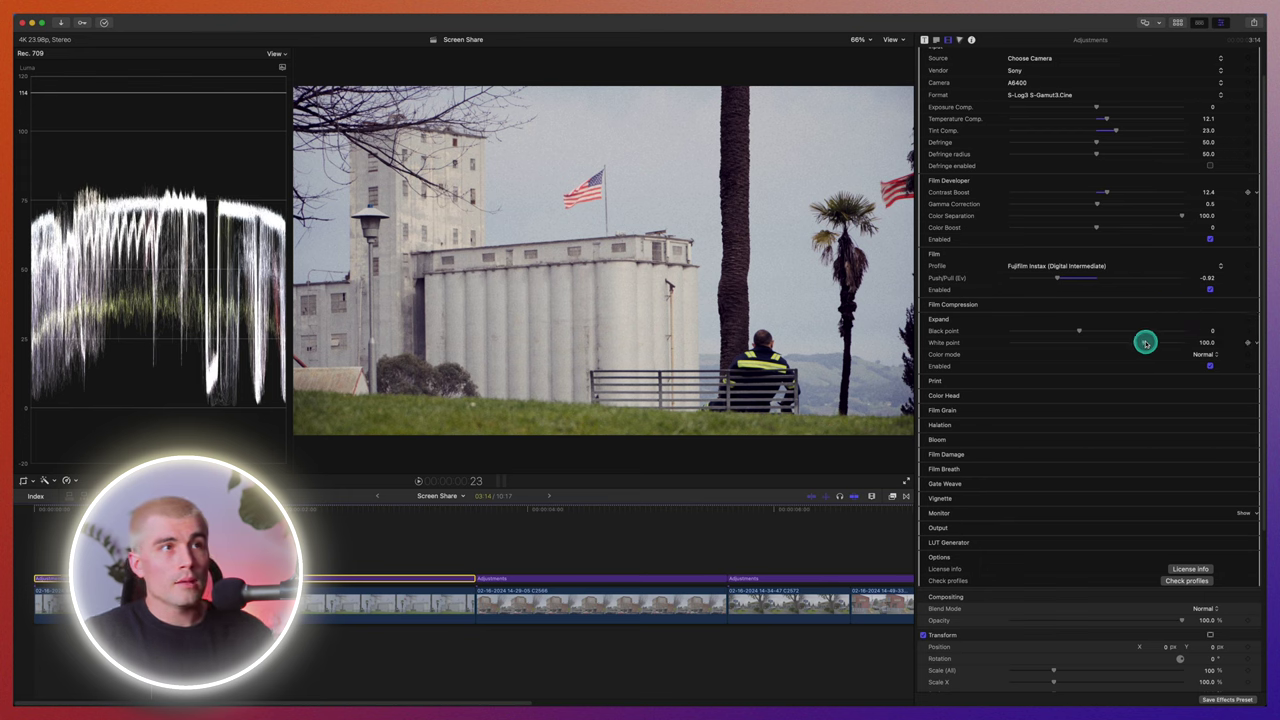
Set Expand Black point to -1.5 and White point to 84.7, toggling Expand to compare
left_click_drag(1145, 343, 1075, 332)
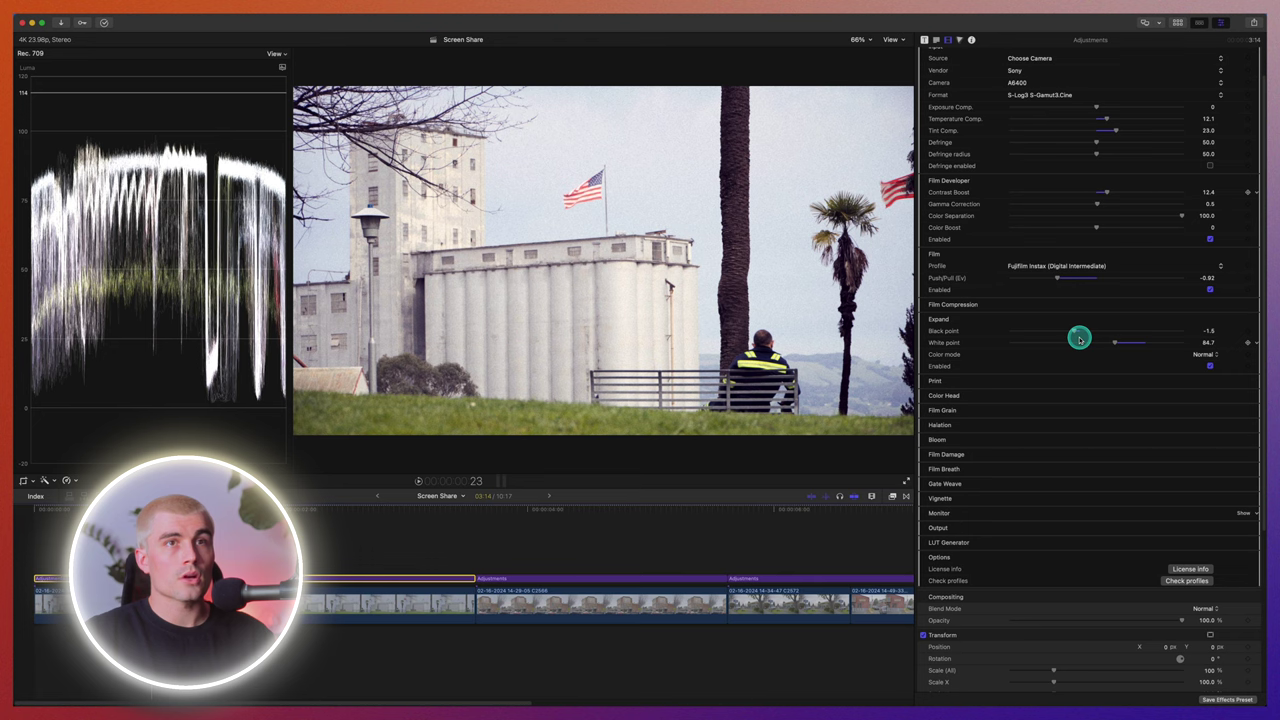
left_click(1210, 366)
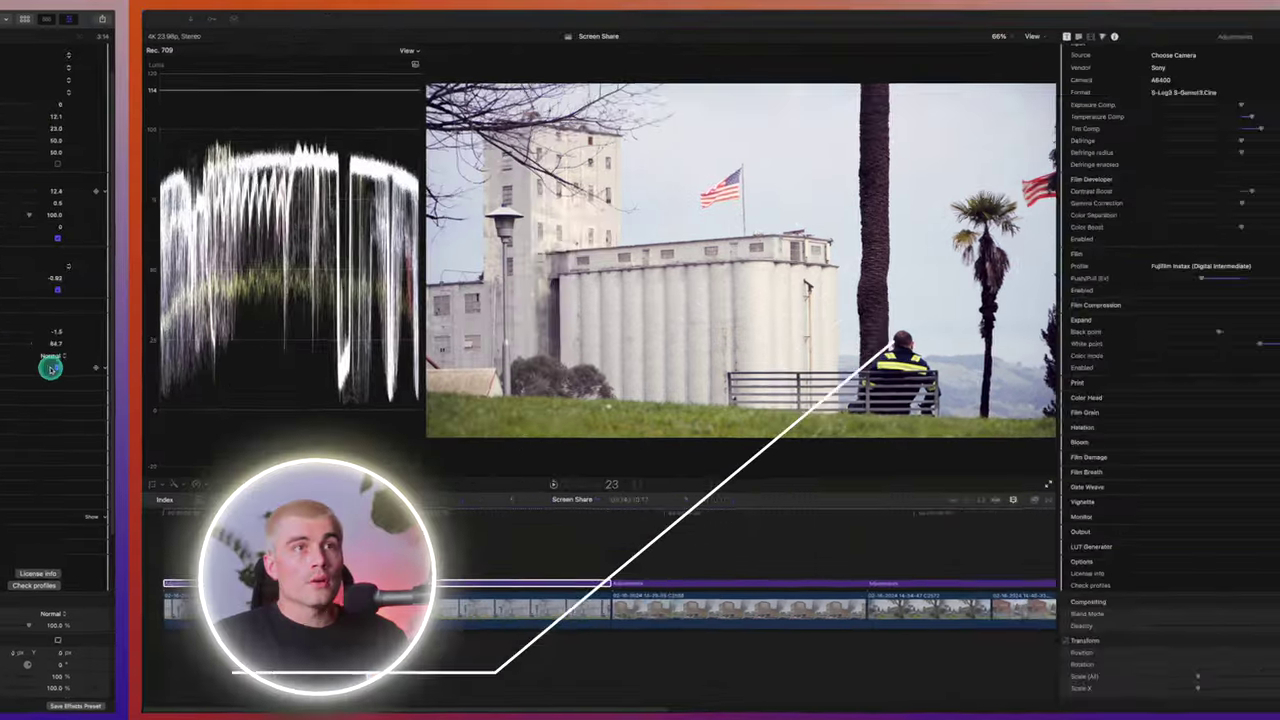
left_click(1222, 307)
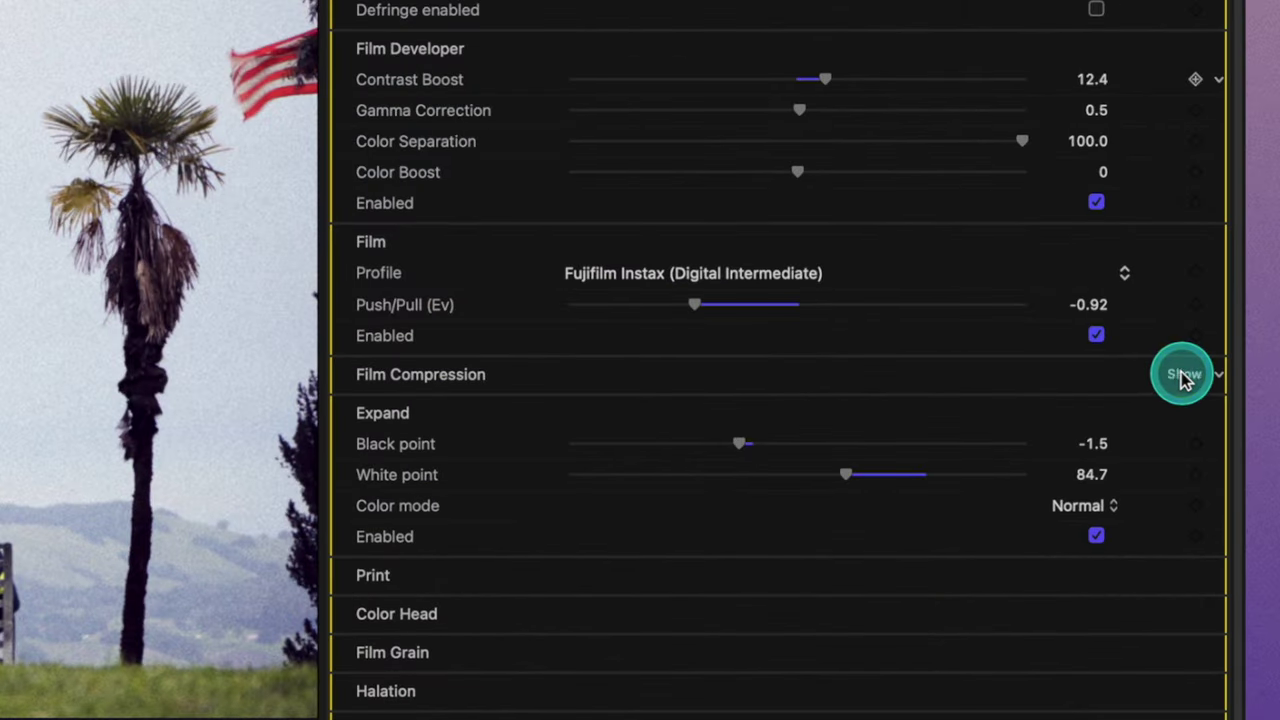
Enable Film Compression with Impact 54.3 and Tonal Range 21.7, adjusting its White Point
left_click(1186, 374)
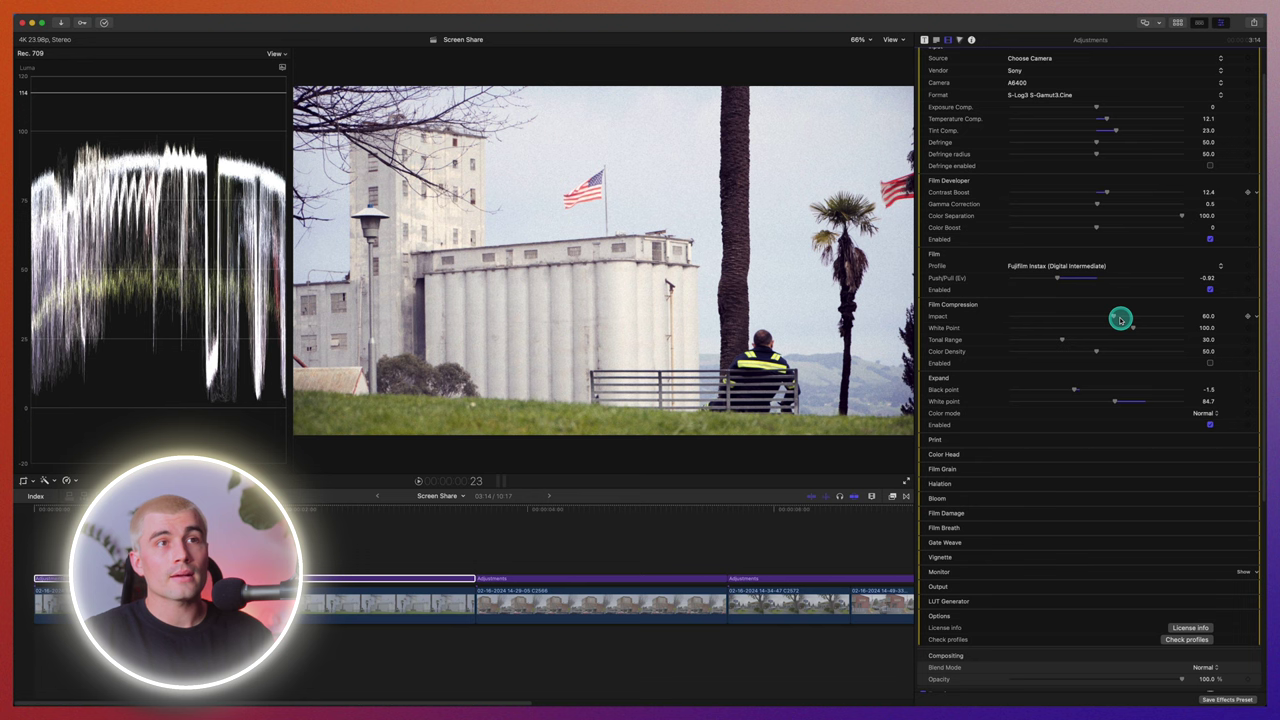
mouse_move(1114, 317)
left_mouse_down()
mouse_move(1046, 317)
mouse_move(1217, 314)
mouse_move(1120, 316)
left_mouse_up()
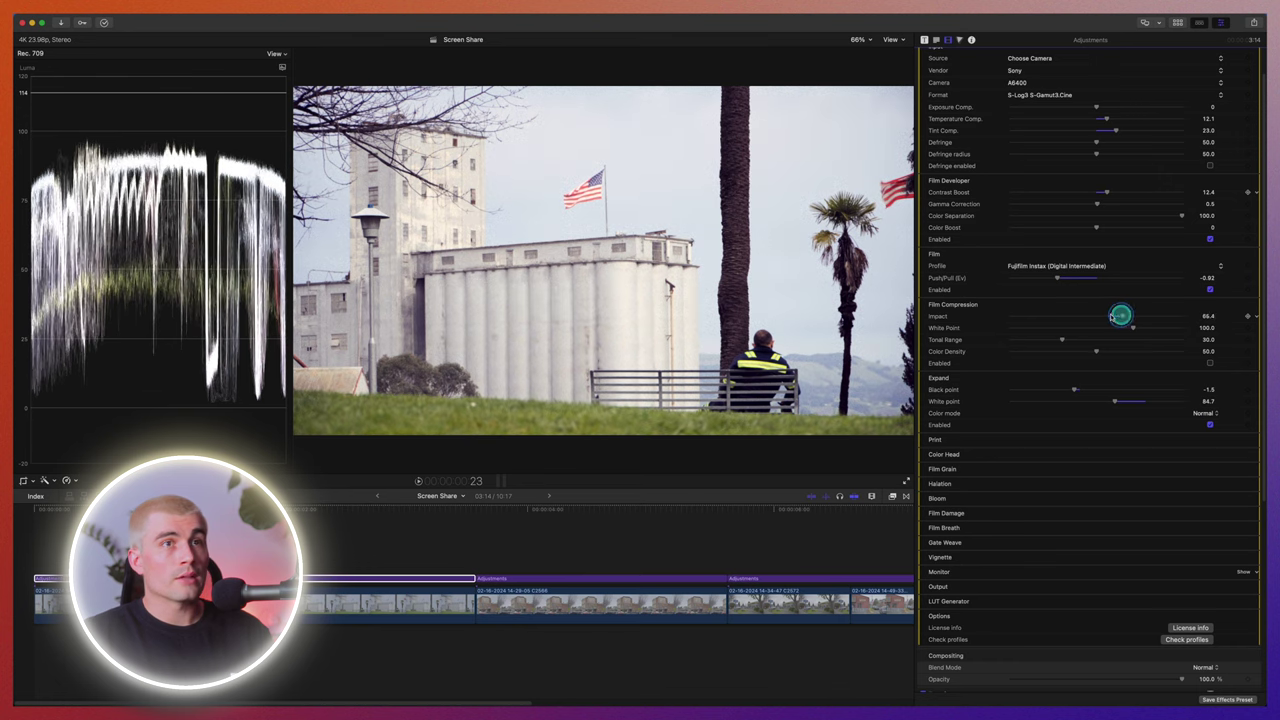
left_click(1210, 362)
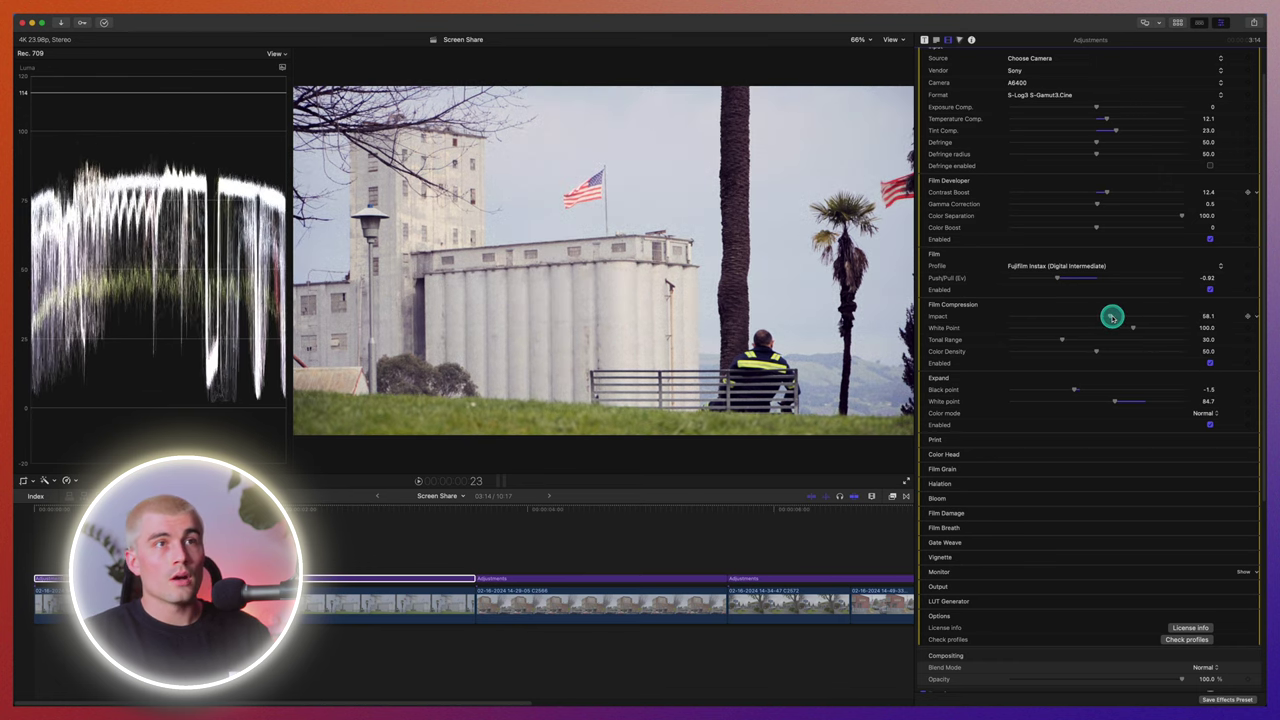
mouse_move(1112, 317)
left_mouse_down()
mouse_move(1180, 317)
mouse_move(1020, 317)
mouse_move(1104, 317)
left_mouse_up()
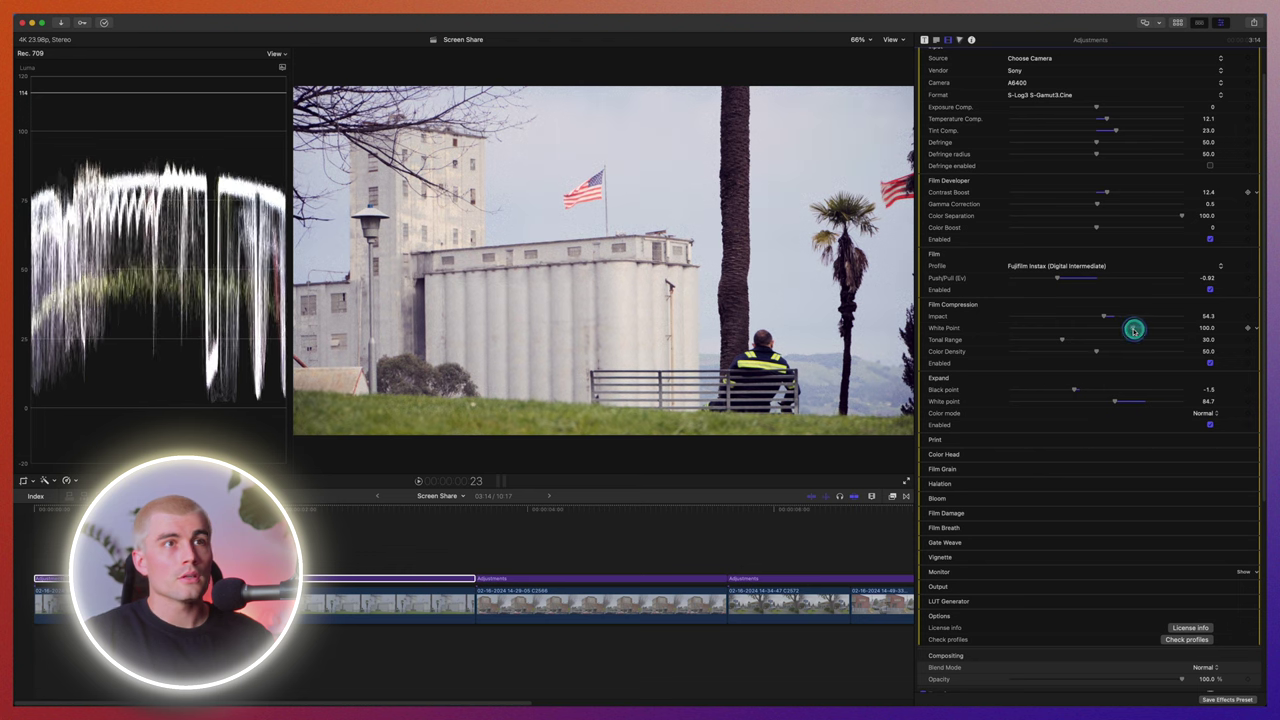
left_click_drag(1133, 329, 1050, 341)
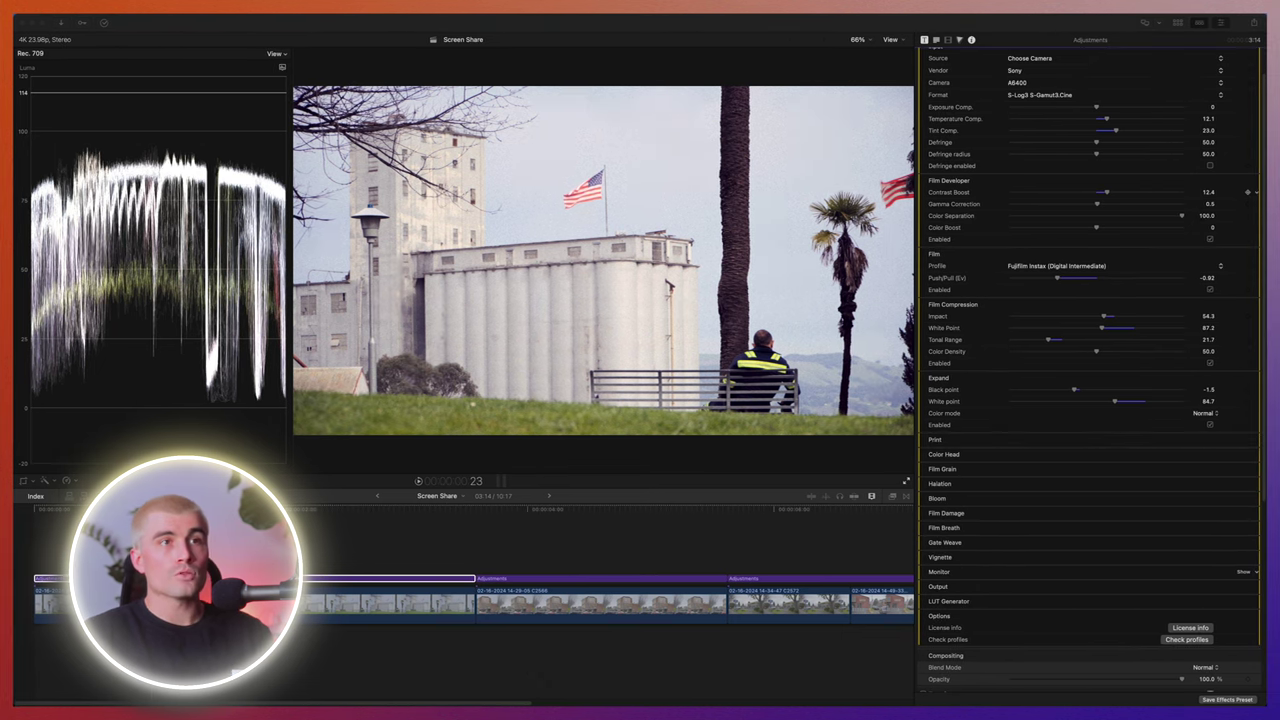
Show the Print stage settings and drop down its profile list, currently Linear
left_click(1228, 420)
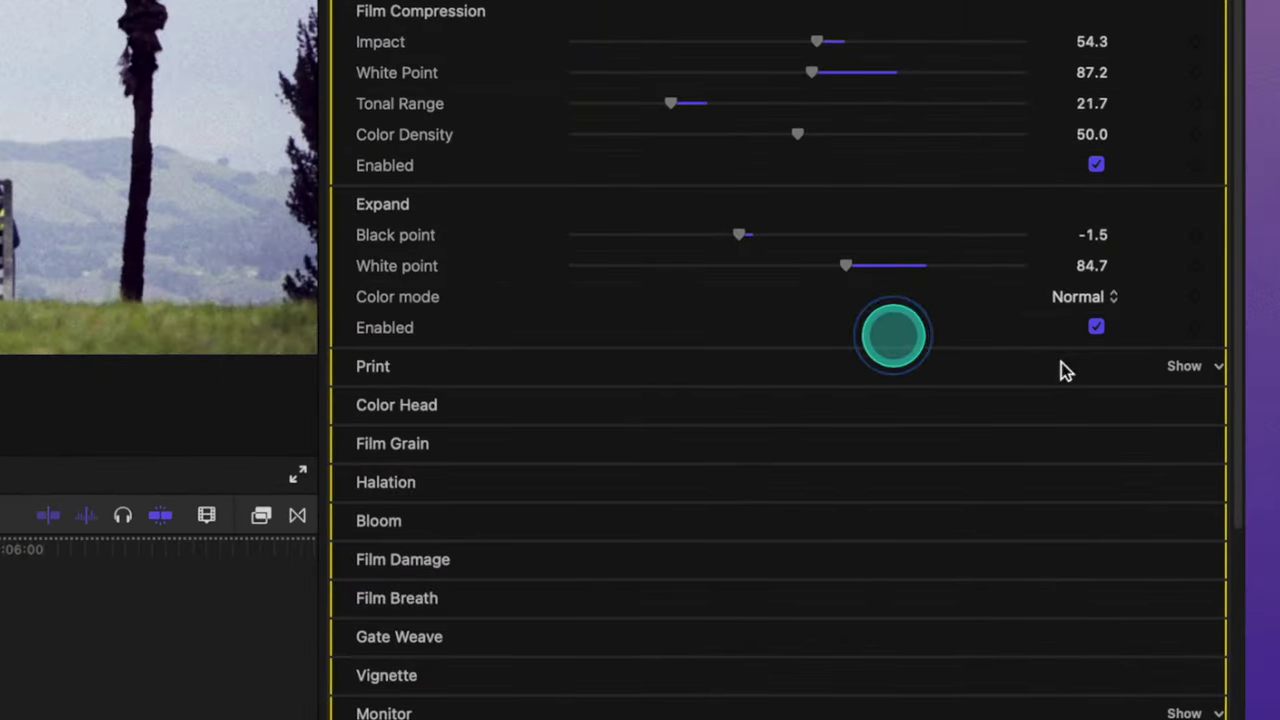
left_click(1183, 366)
scroll(1029, 366, "down", 1)
scroll(1005, 362, "down", 1)
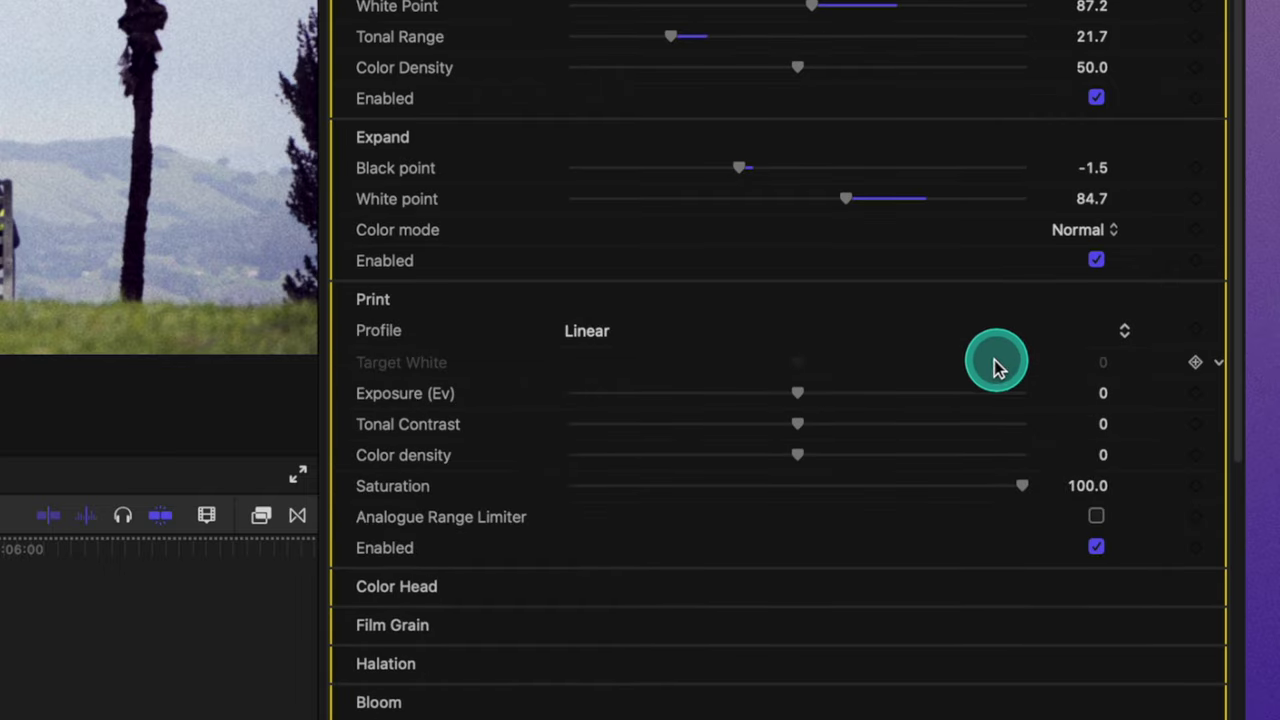
mouse_move(677, 691)
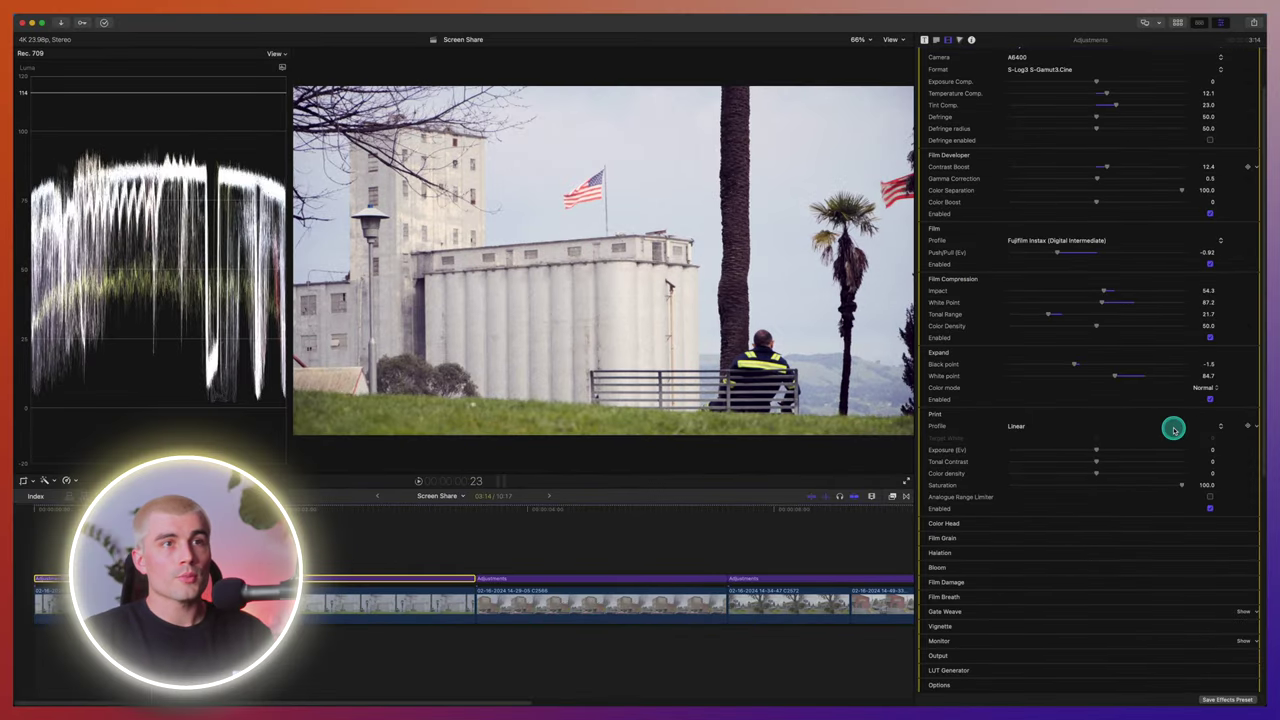
left_click(1222, 428)
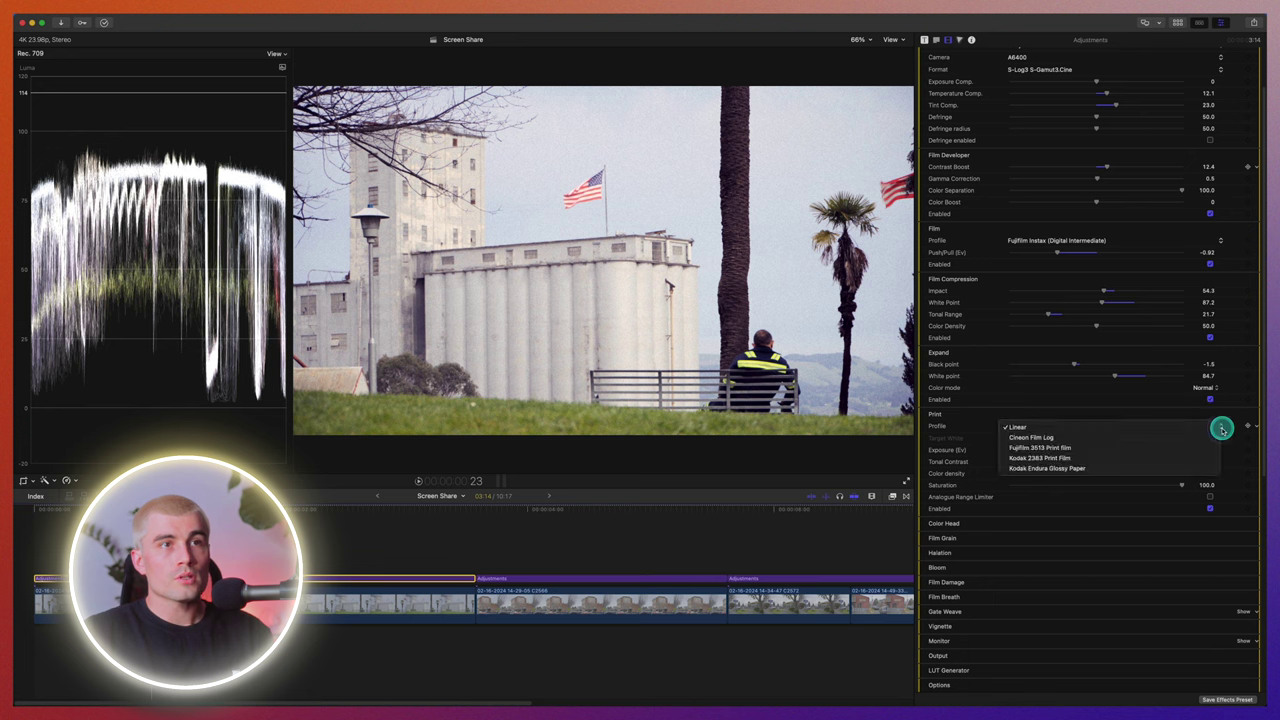
Preview Fujifilm 3513, Kodak 2383, Kodak Endura Glossy Paper and Cineon Film Log prints, then return to Linear
left_click(1110, 453)
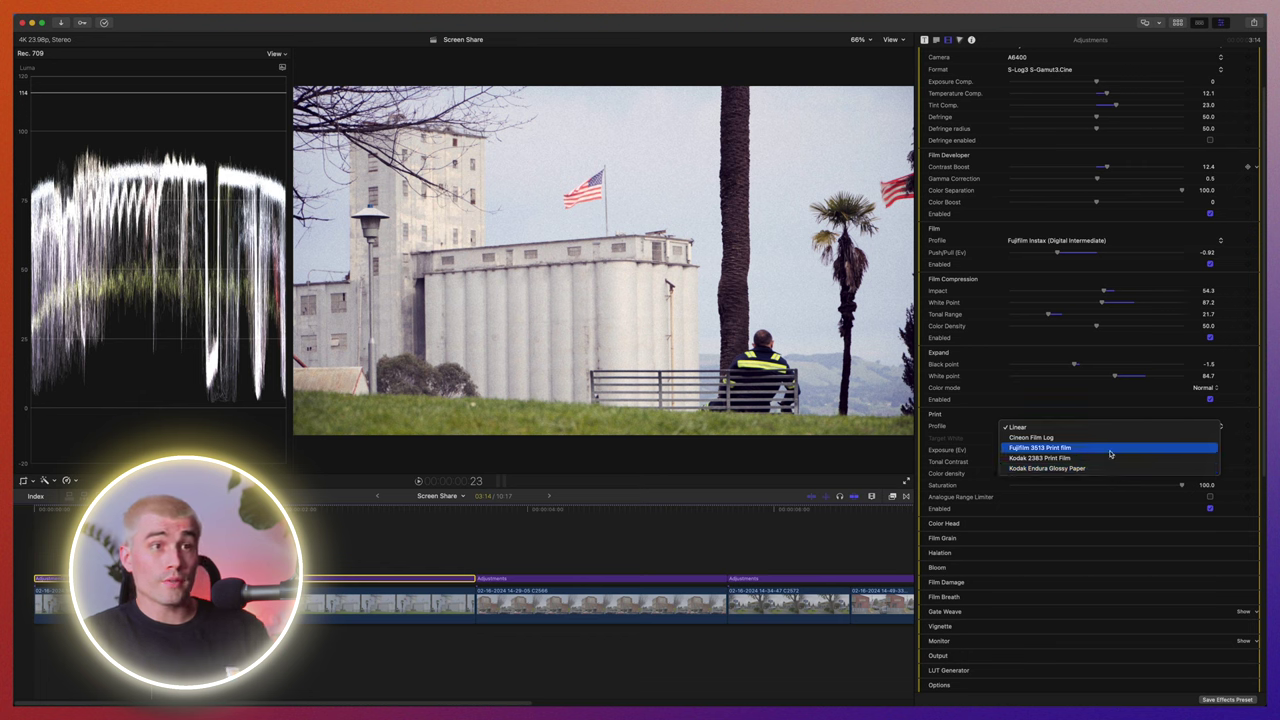
left_click(1110, 452)
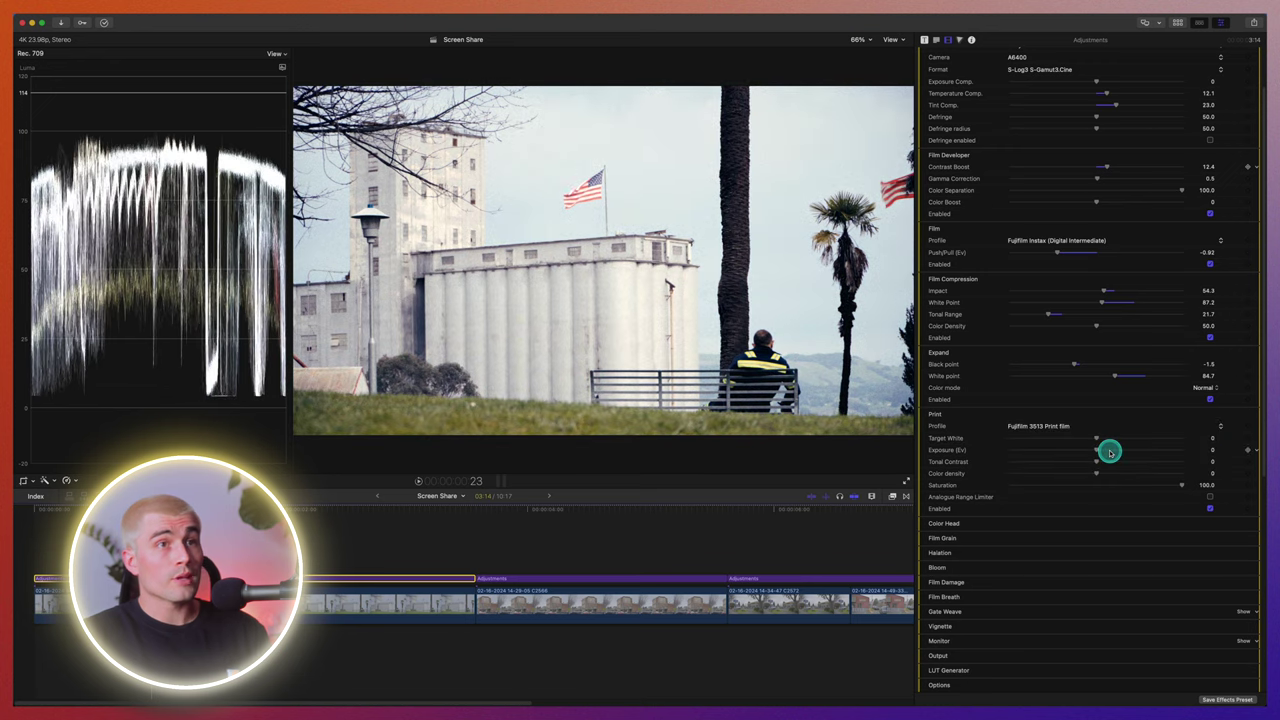
left_click(1081, 428)
left_click(1073, 436)
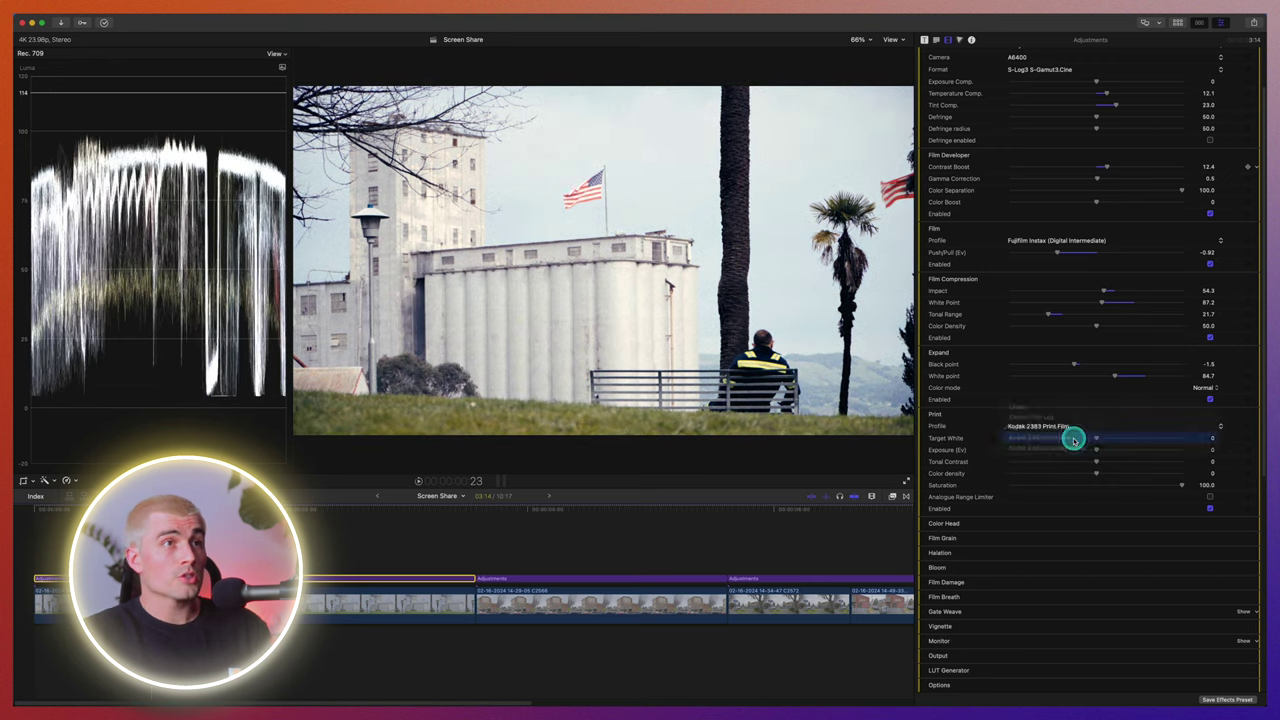
left_click(1057, 426)
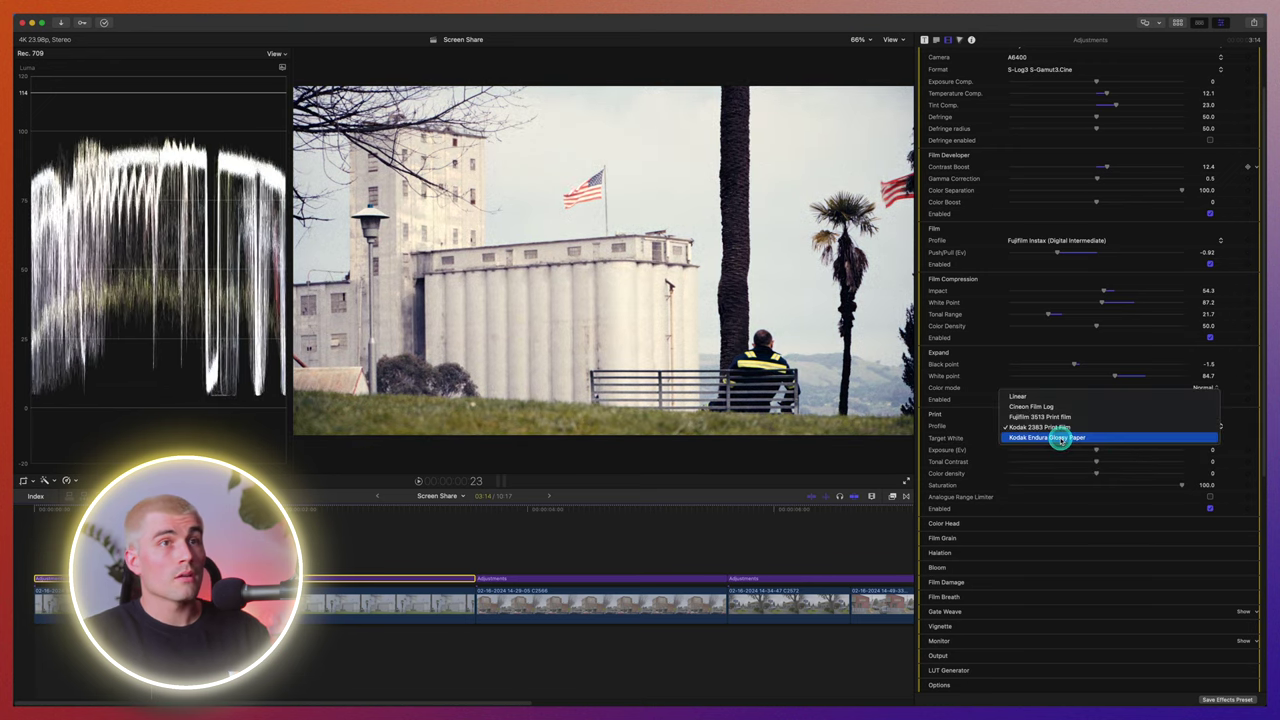
left_click(1060, 440)
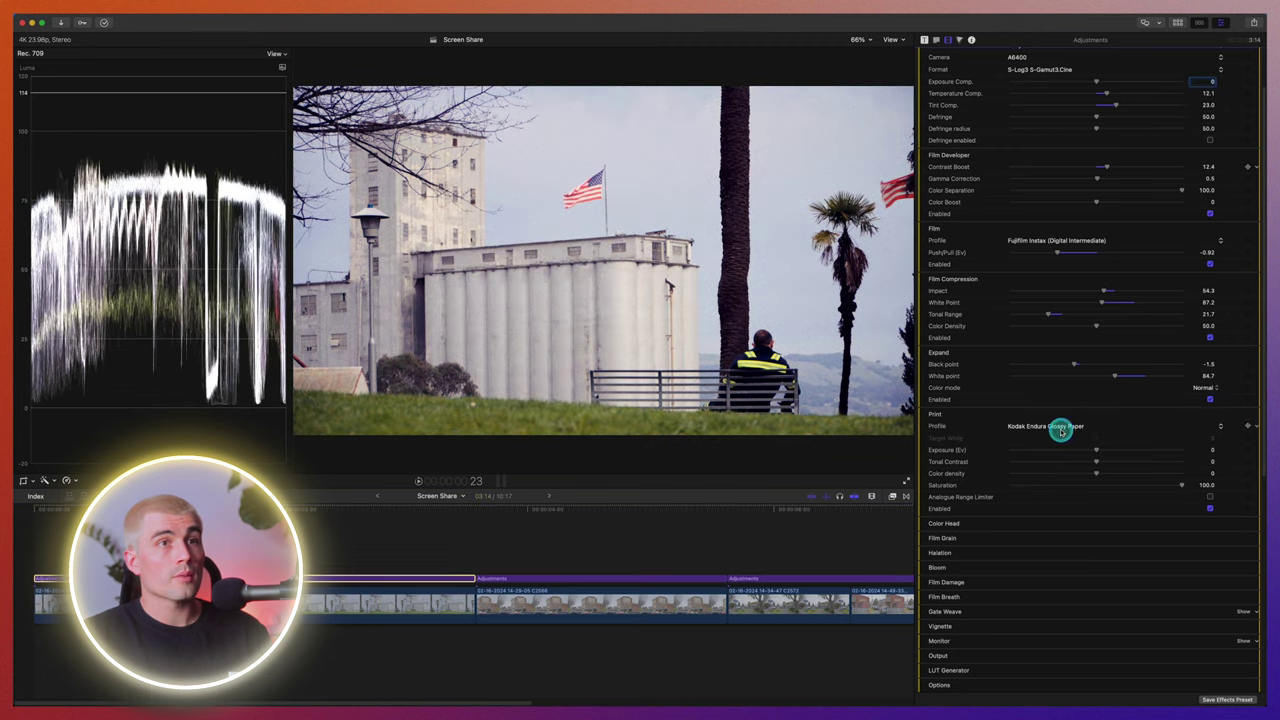
left_click(1061, 427)
left_click(1063, 401)
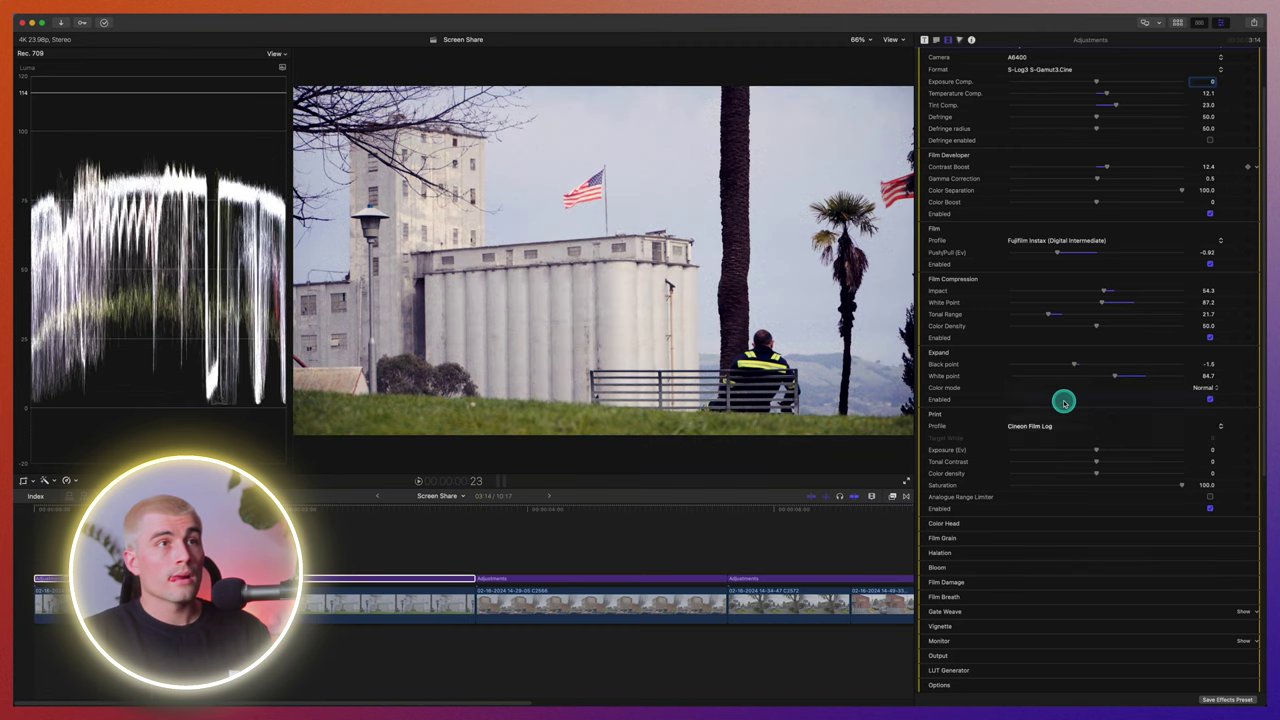
left_click(1055, 426)
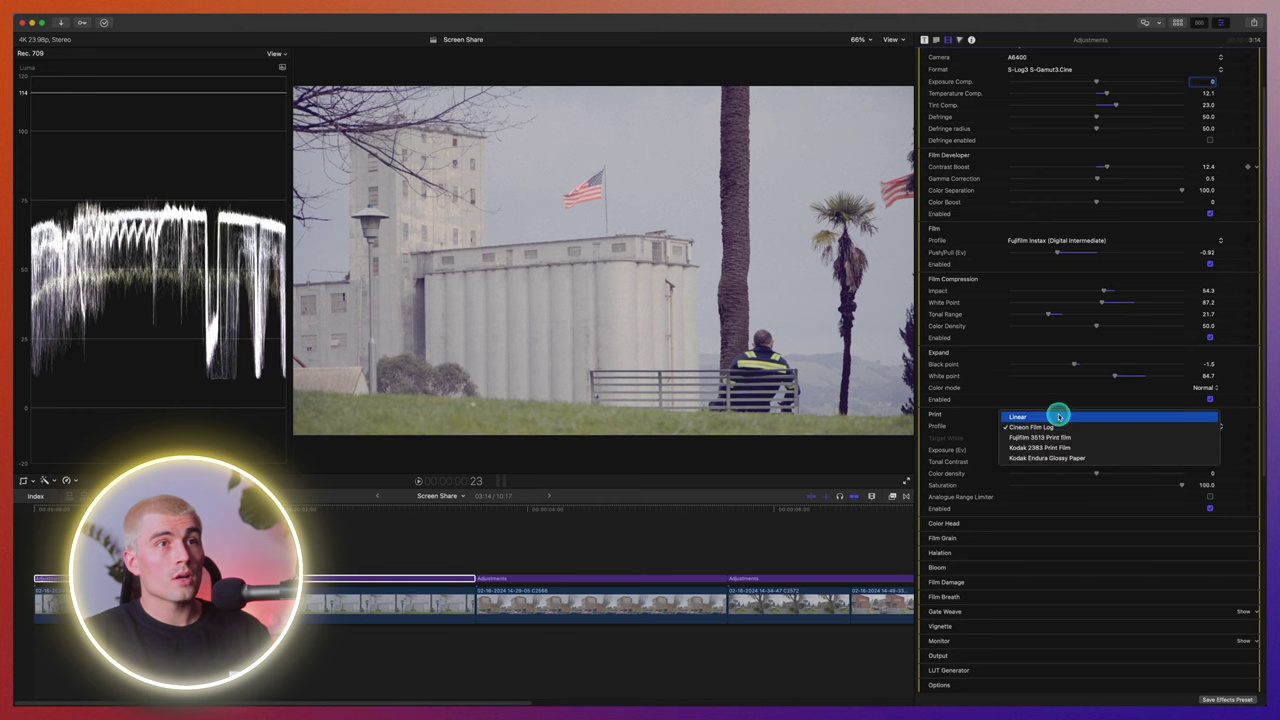
left_click(1058, 417)
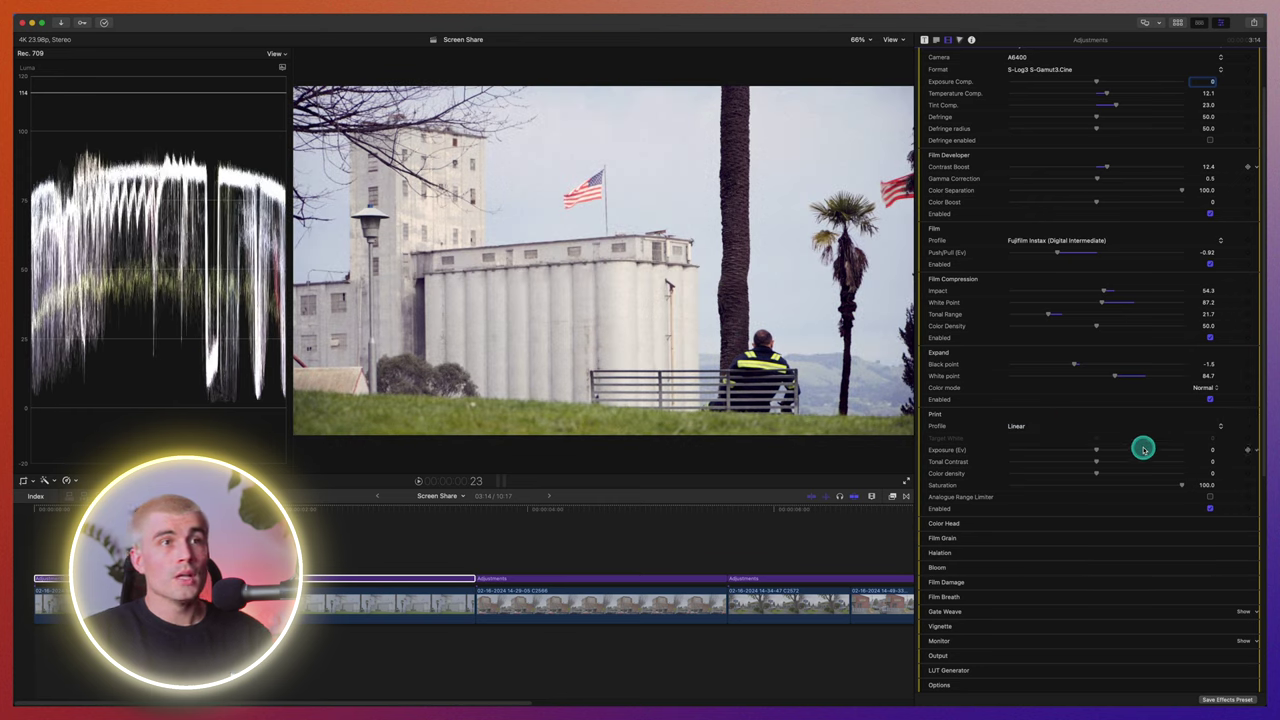
Raise print Color density to 64.4 and reveal the Color Head settings
left_click_drag(1096, 450, 1150, 473)
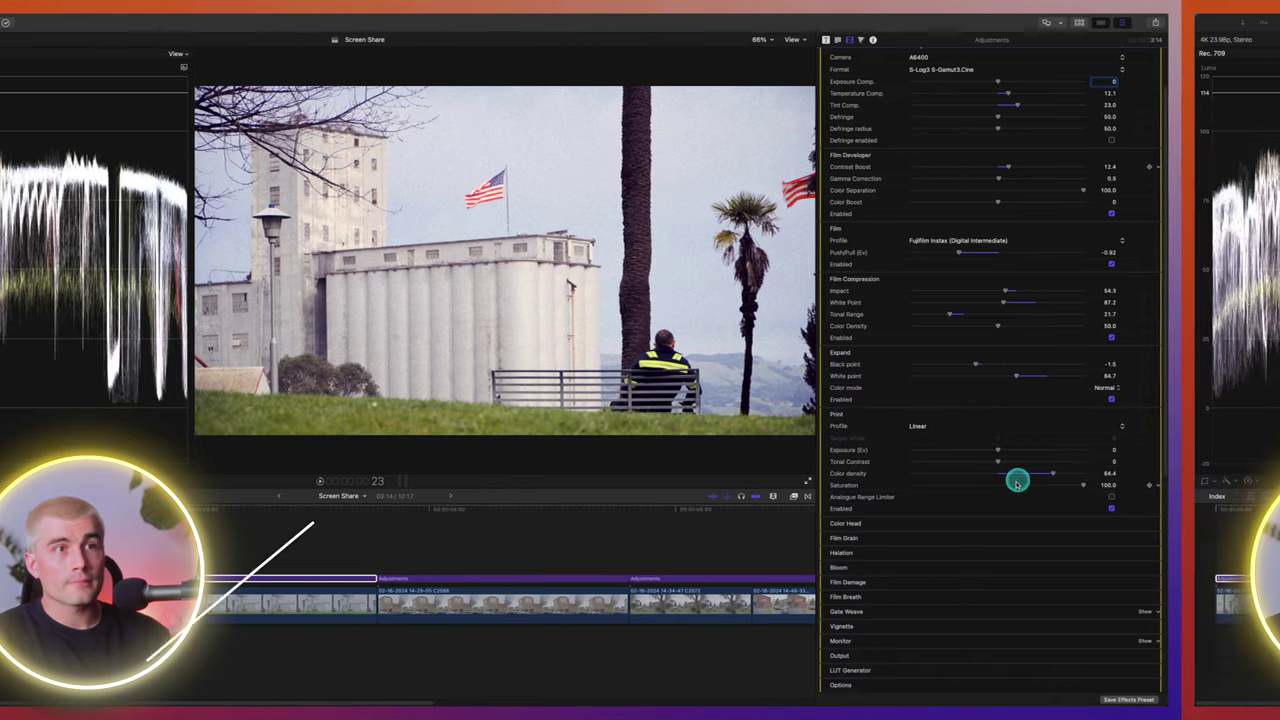
scroll(1240, 446, "down", 3)
left_click(1246, 448)
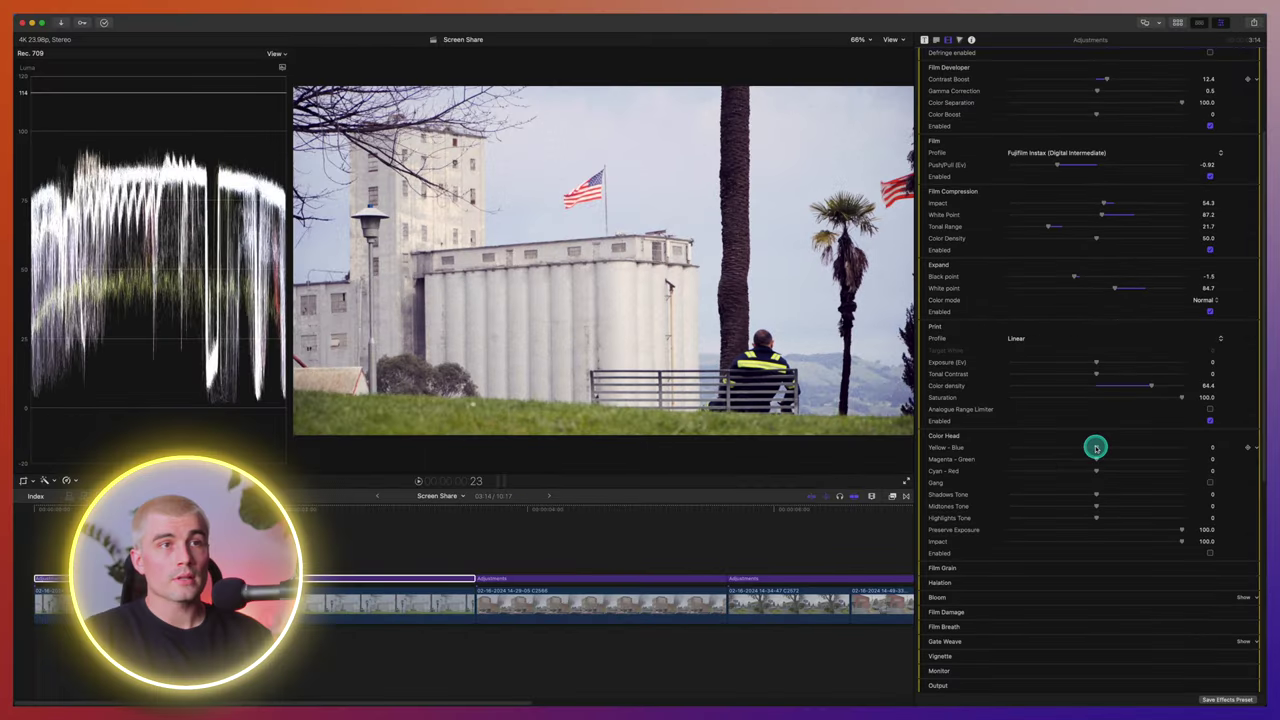
Enable Color Head with Yellow-Blue 4.5, Magenta-Green -3.6 and Cyan-Red 5.7
left_click_drag(1096, 448, 1039, 449)
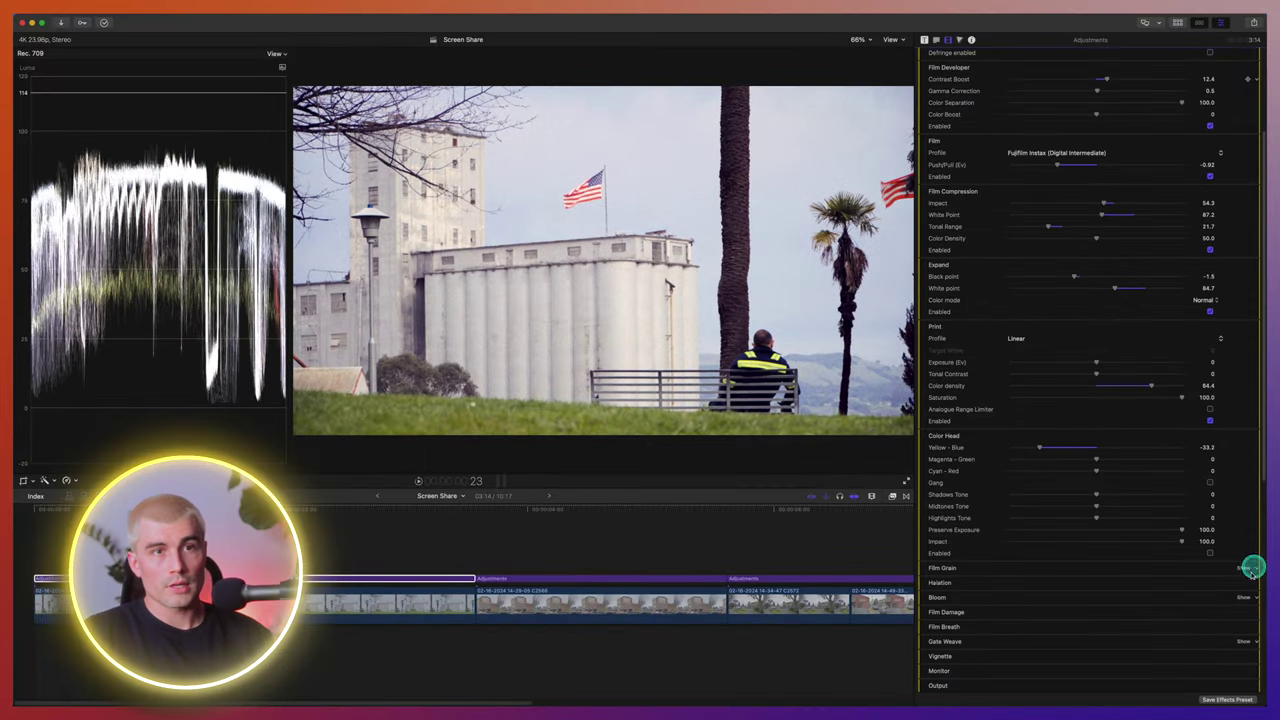
left_click(1210, 553)
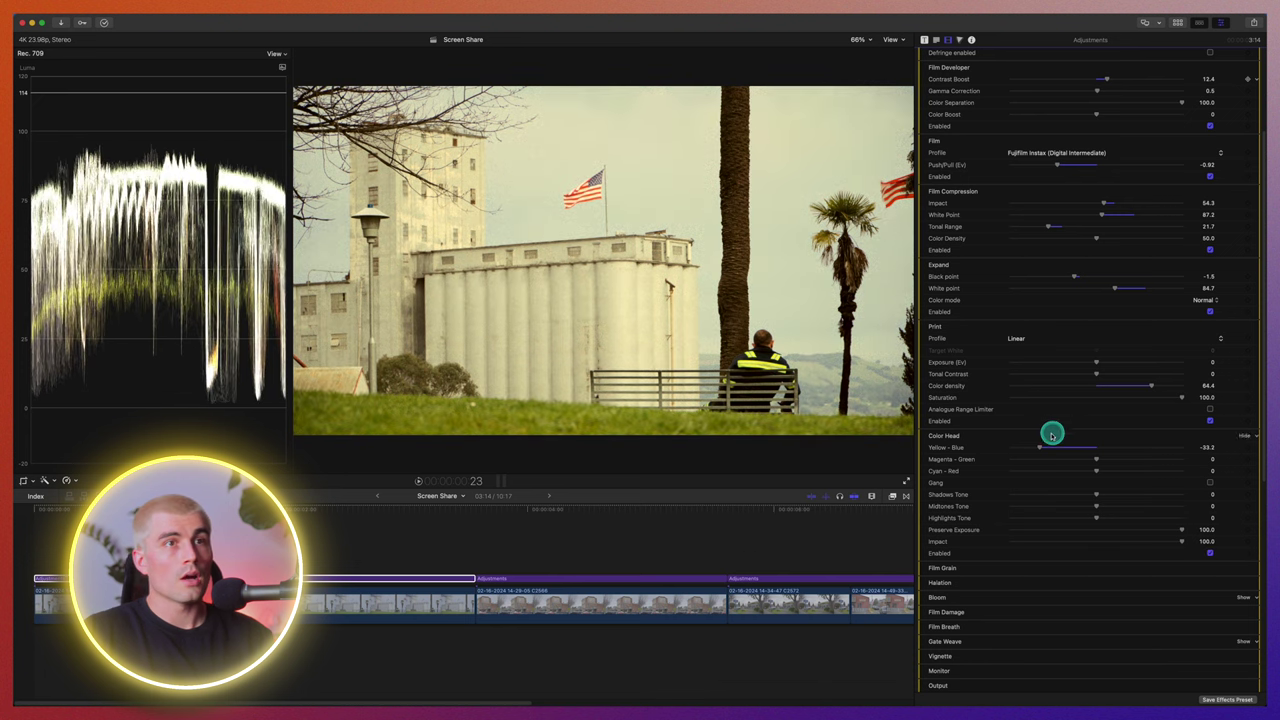
left_click_drag(1037, 446, 1100, 442)
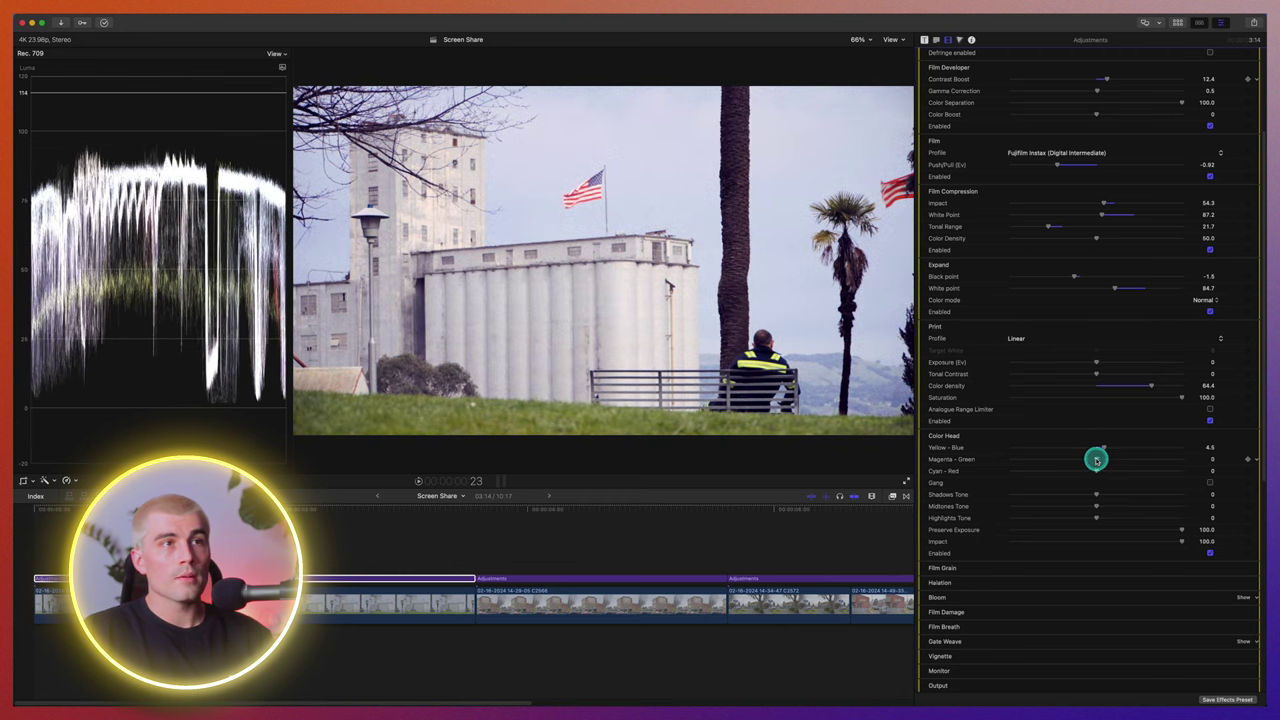
left_click_drag(1103, 460, 1092, 459)
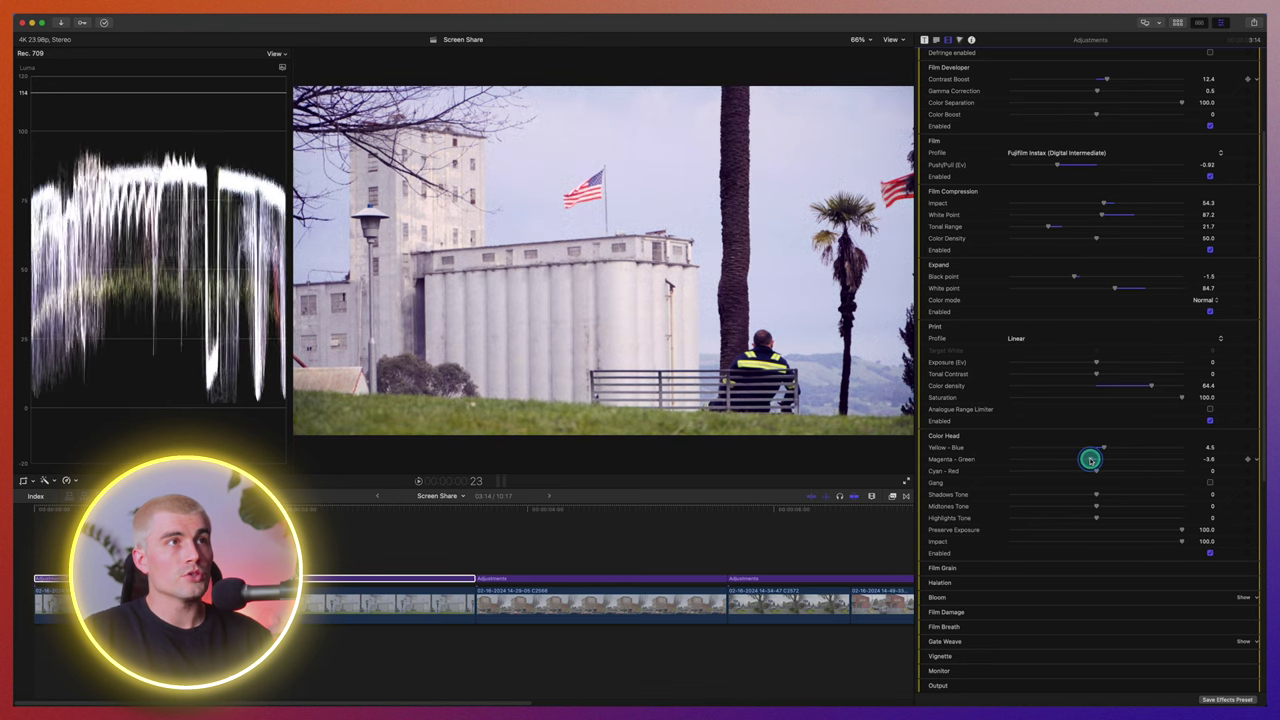
left_click_drag(1098, 471, 1098, 470)
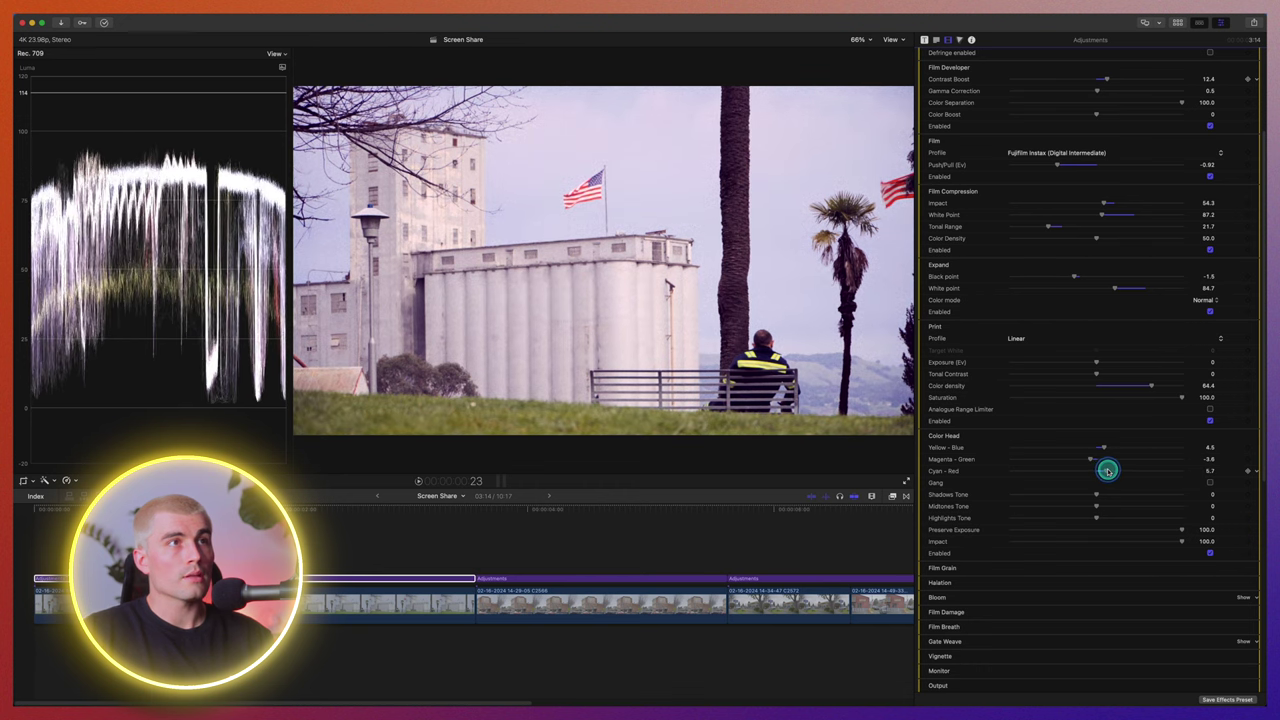
Lower the Color Head Shadows Tone, then reset it to 0
scroll(1107, 468, "down", 1)
scroll(1153, 477, "down", 1)
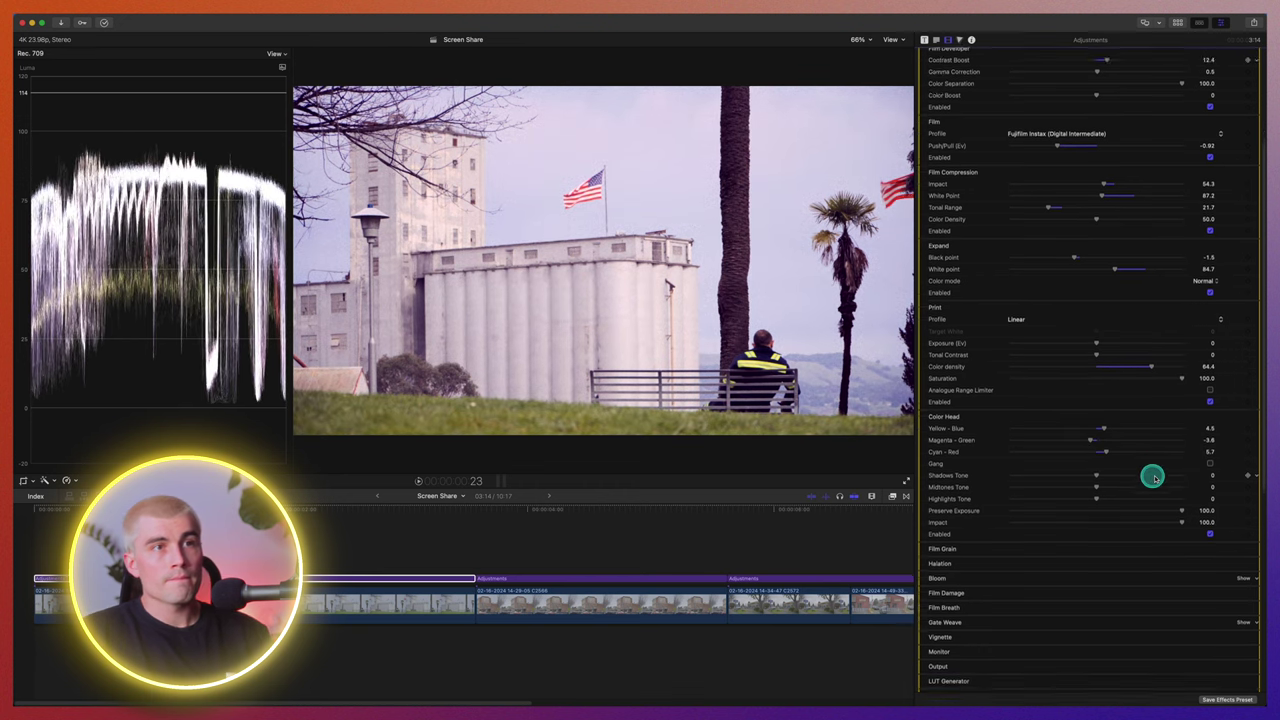
scroll(1153, 477, "down", 1)
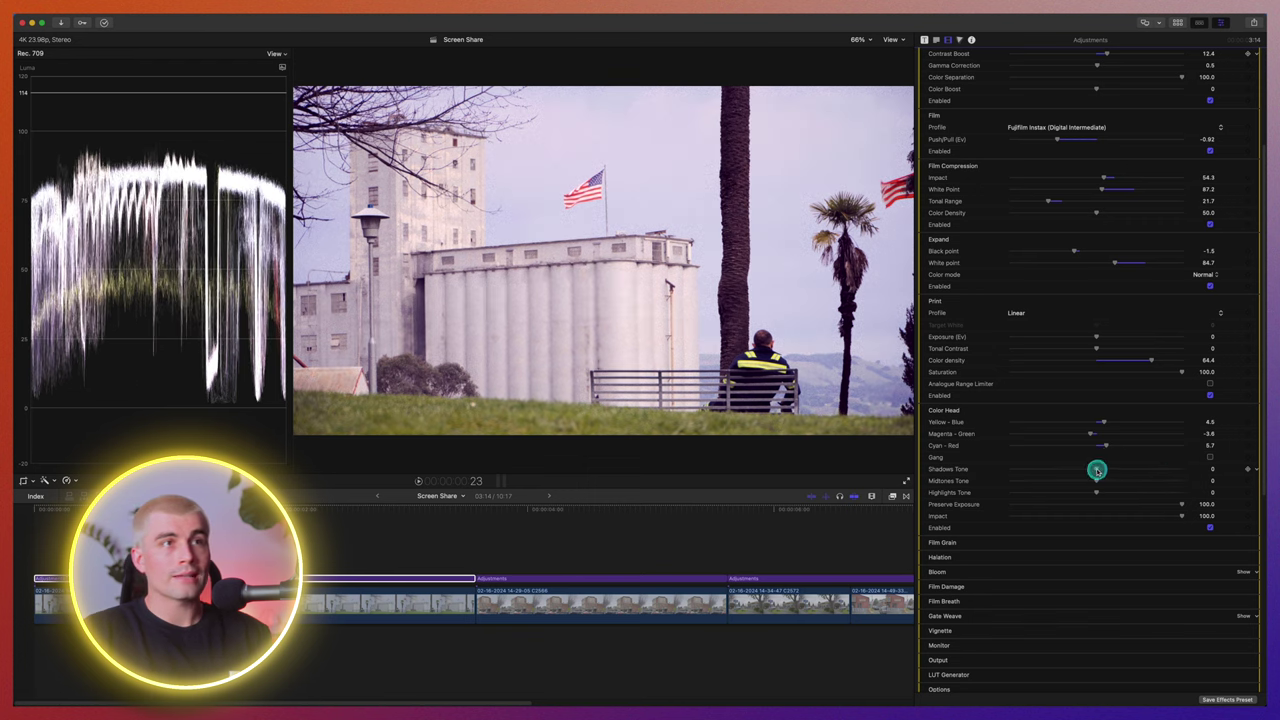
left_click_drag(1097, 470, 1066, 469)
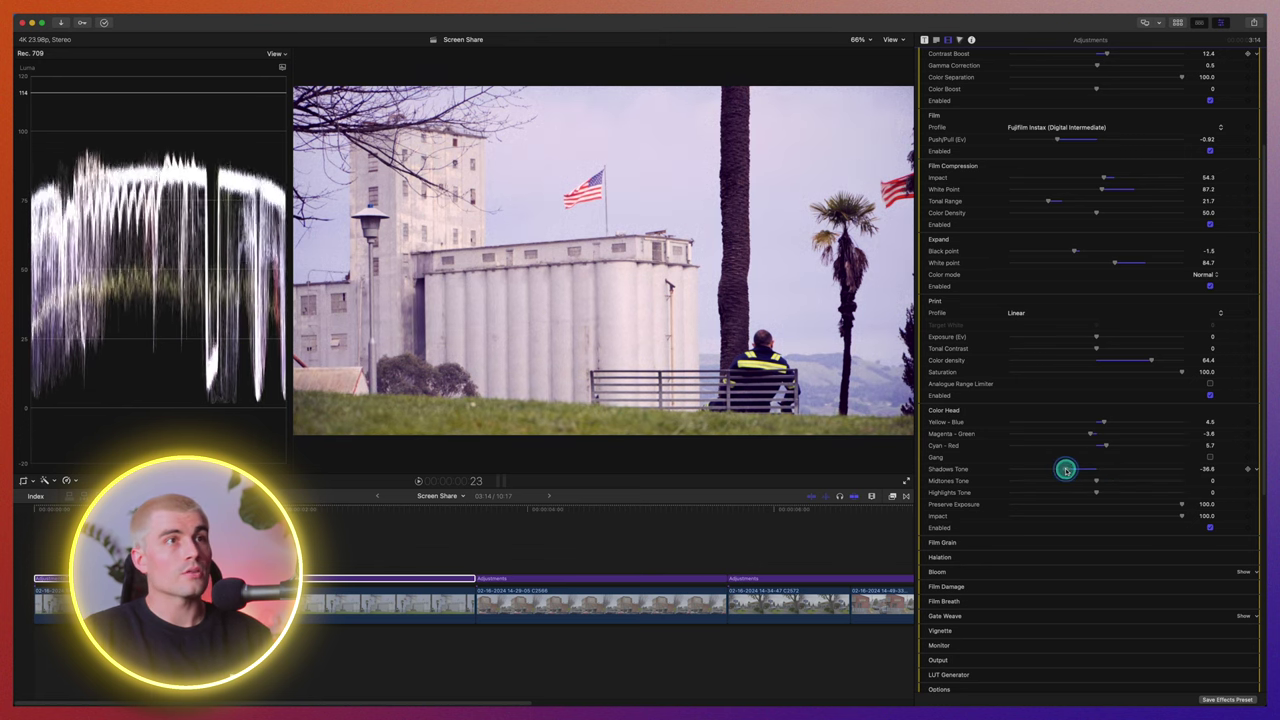
double_click(1066, 469)
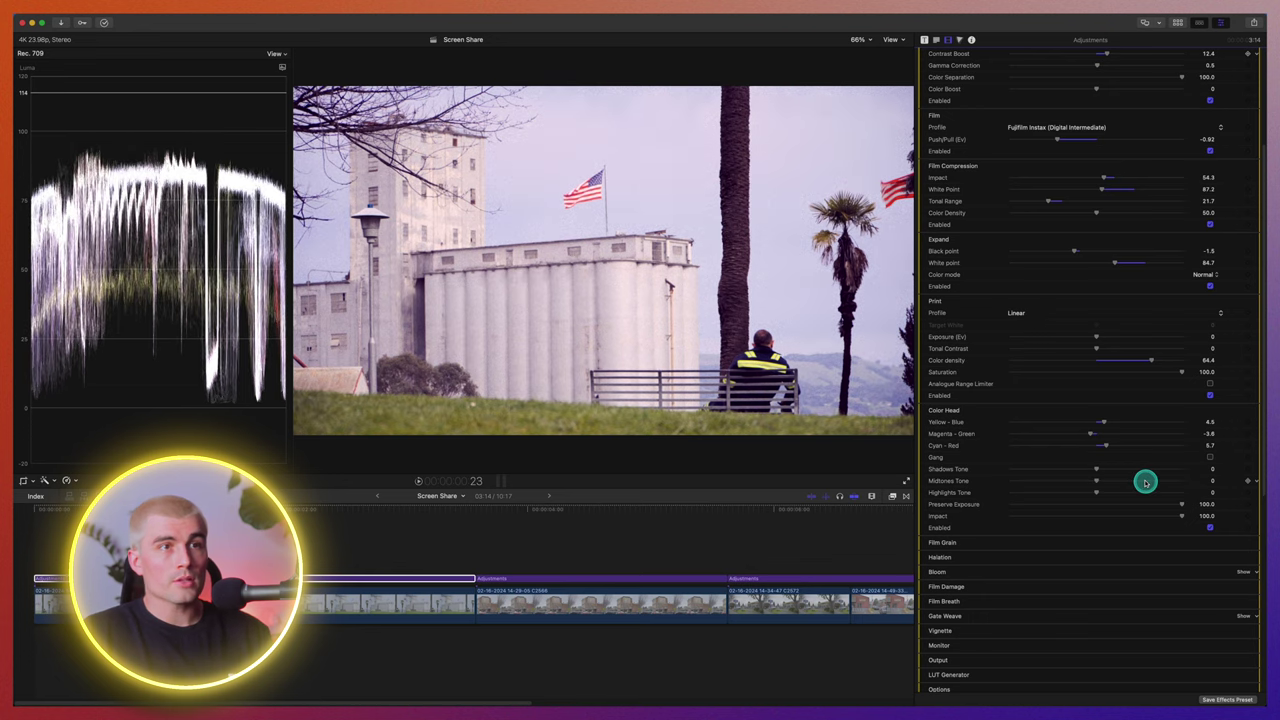
scroll(1145, 483, "down", 3)
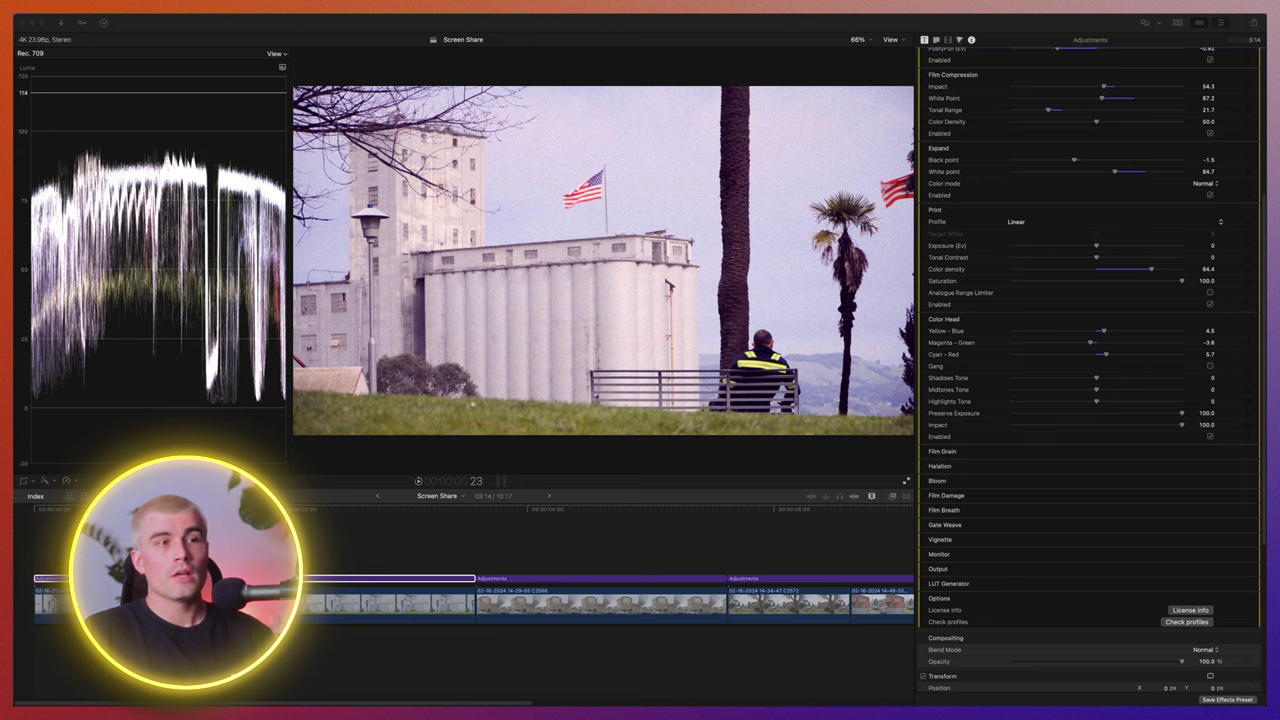
Reveal the Film Grain settings showing the 35 mm ISO 250 profile
left_click(1100, 447)
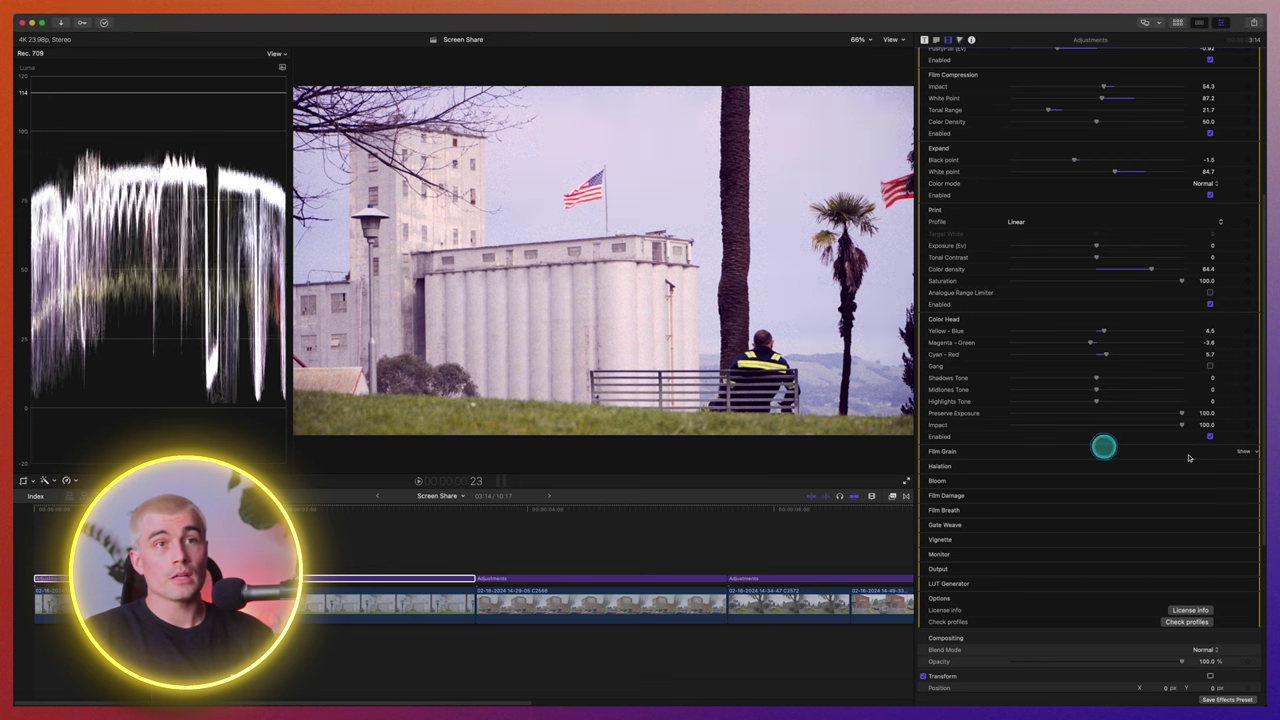
left_click(1240, 452)
scroll(1180, 456, "down", 1)
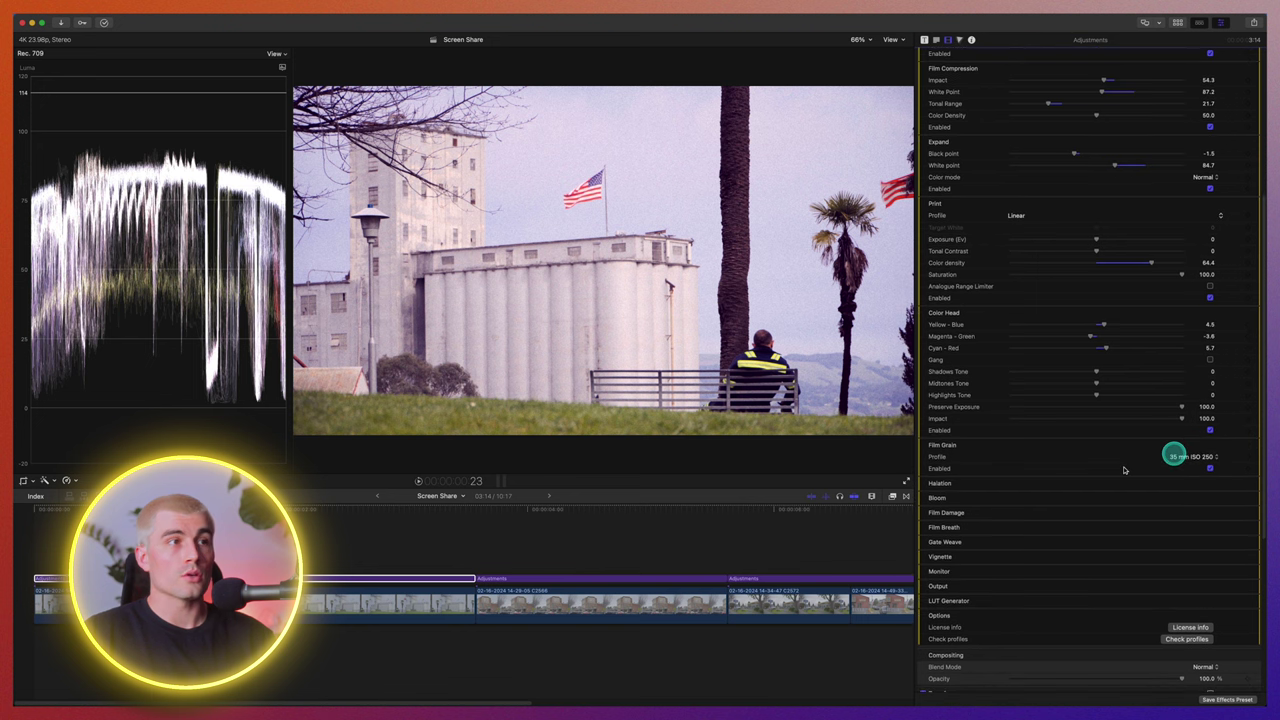
Play the graded clip from its start to preview the look
left_click(36, 545)
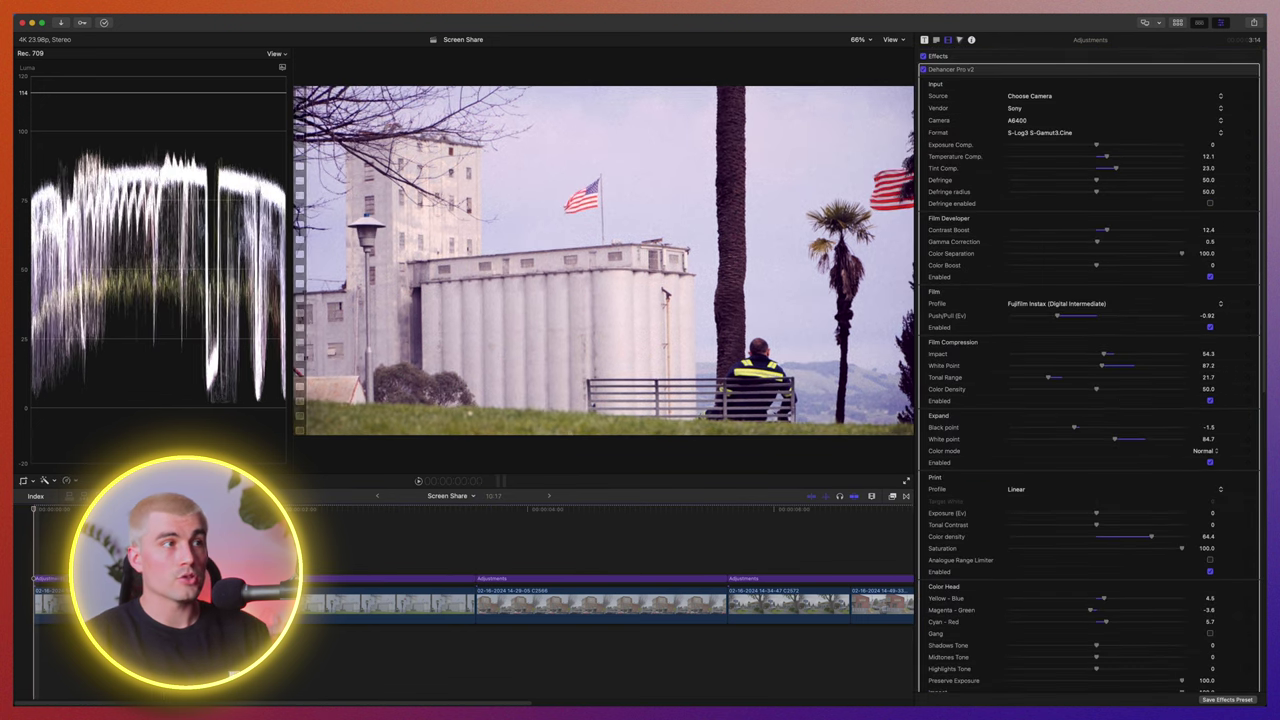
key("space")
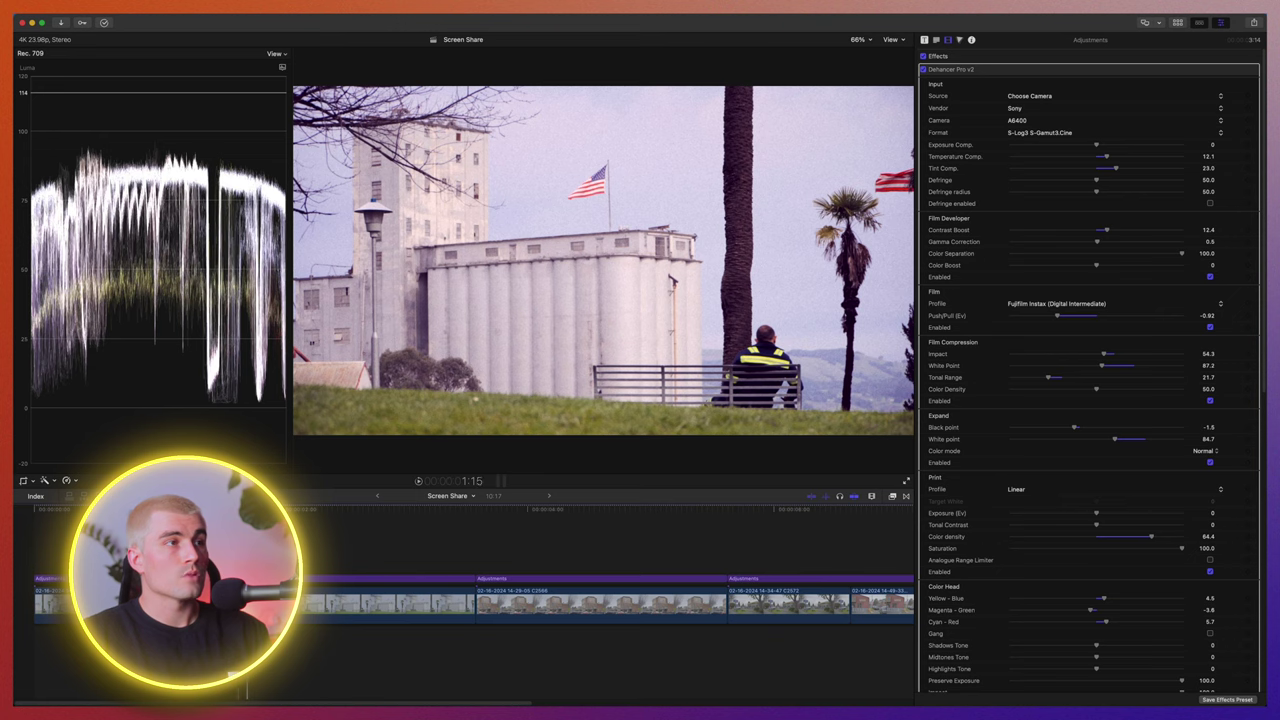
scroll(1100, 491, "down", 3)
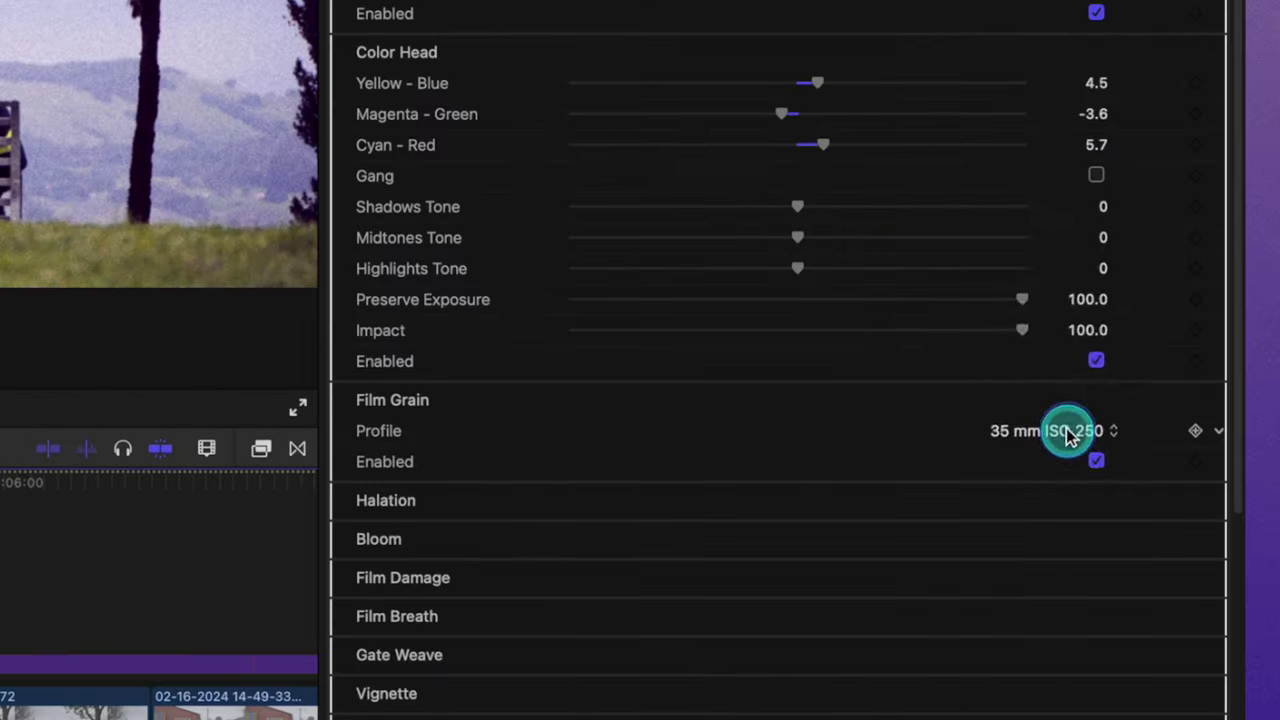
Try 65 mm ISO 500, 8 mm ISO 50 and Custom grain, then settle on 35 mm ISO 50
left_click(1200, 490)
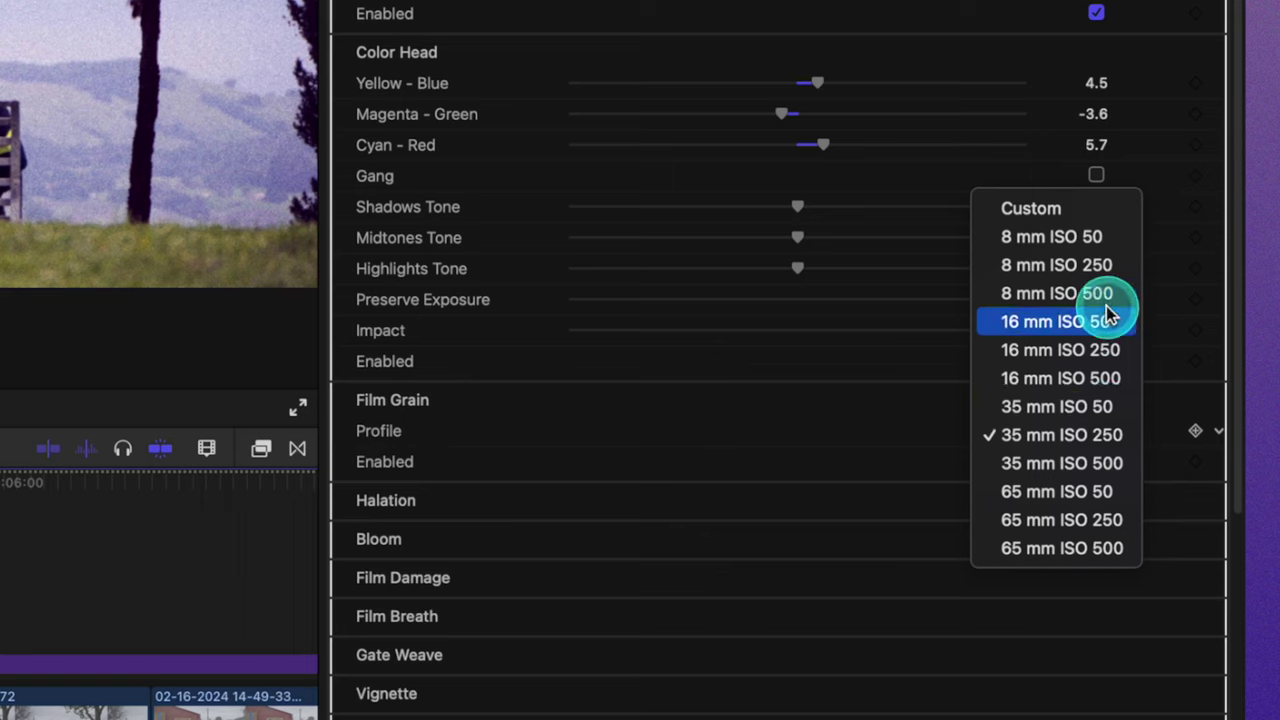
left_click(1072, 550)
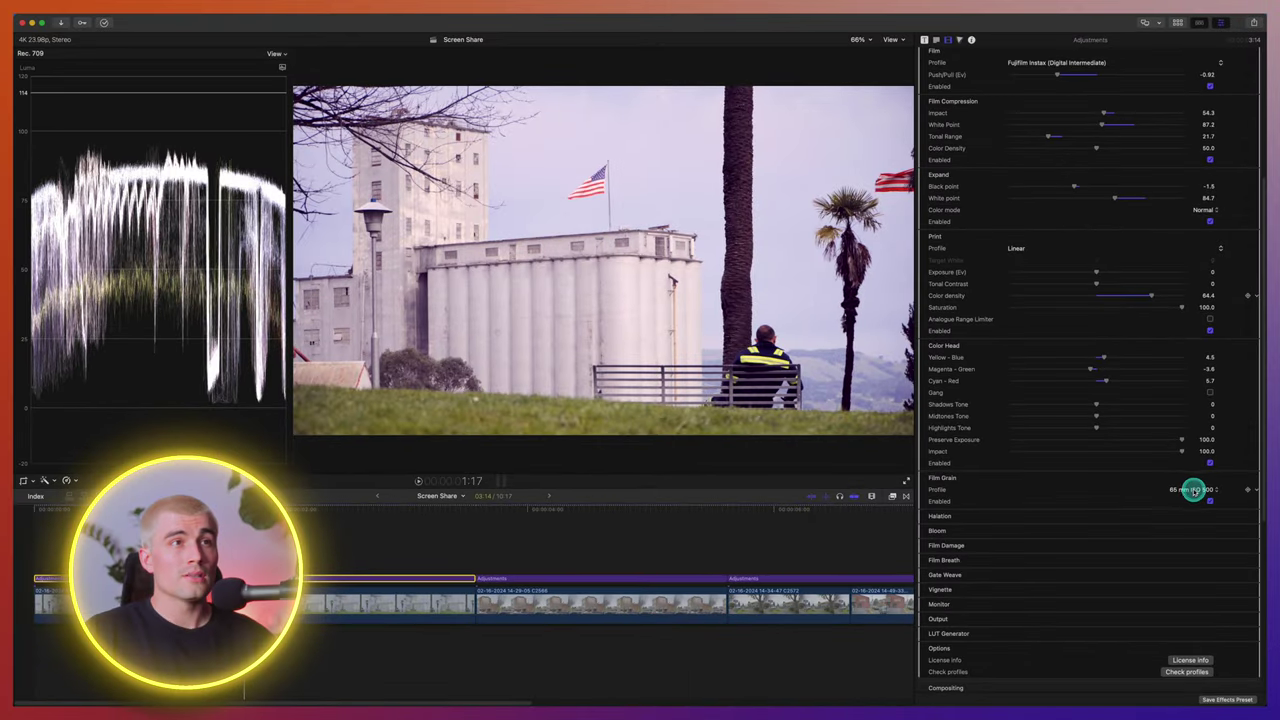
left_click(1194, 490)
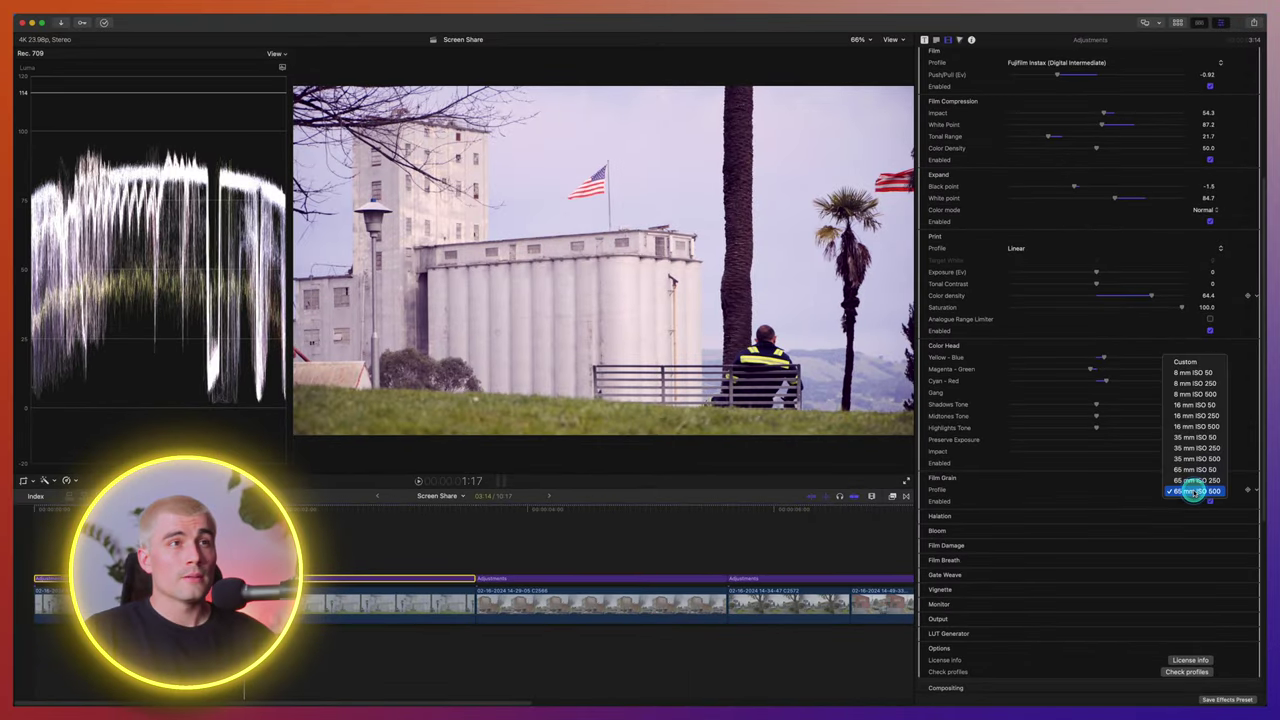
left_click(1210, 374)
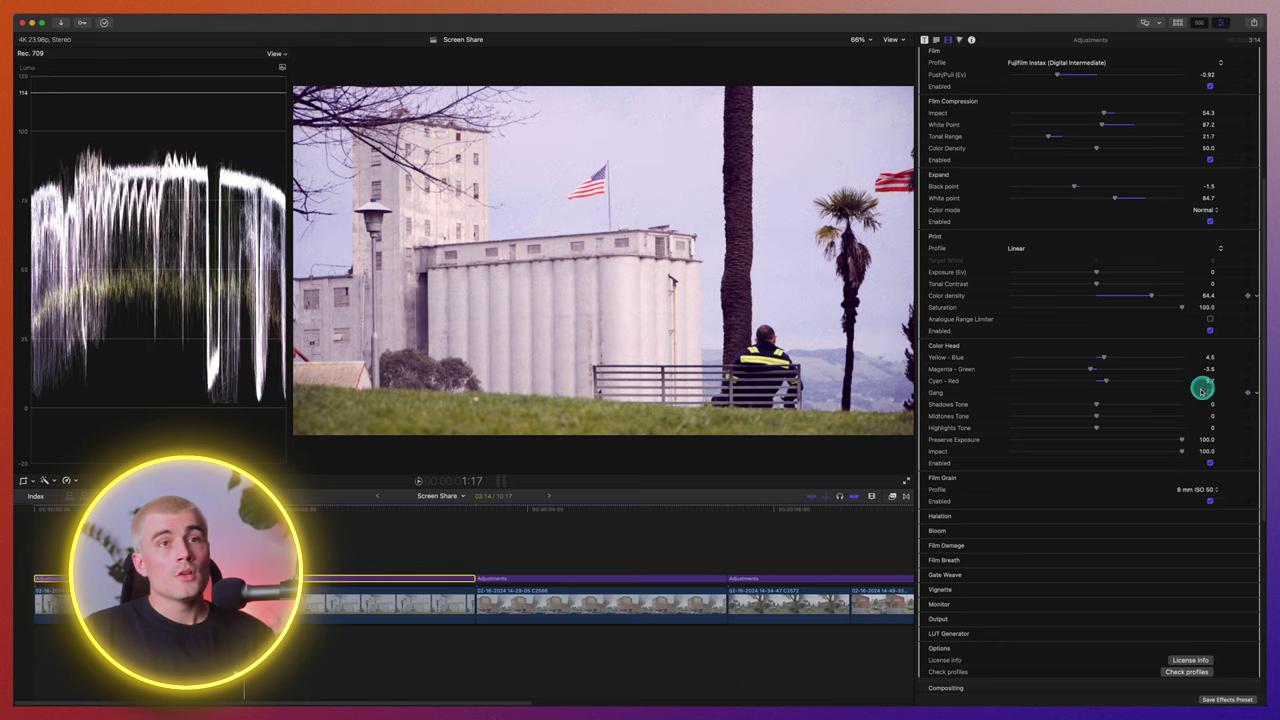
scroll(1186, 490, "down", 2)
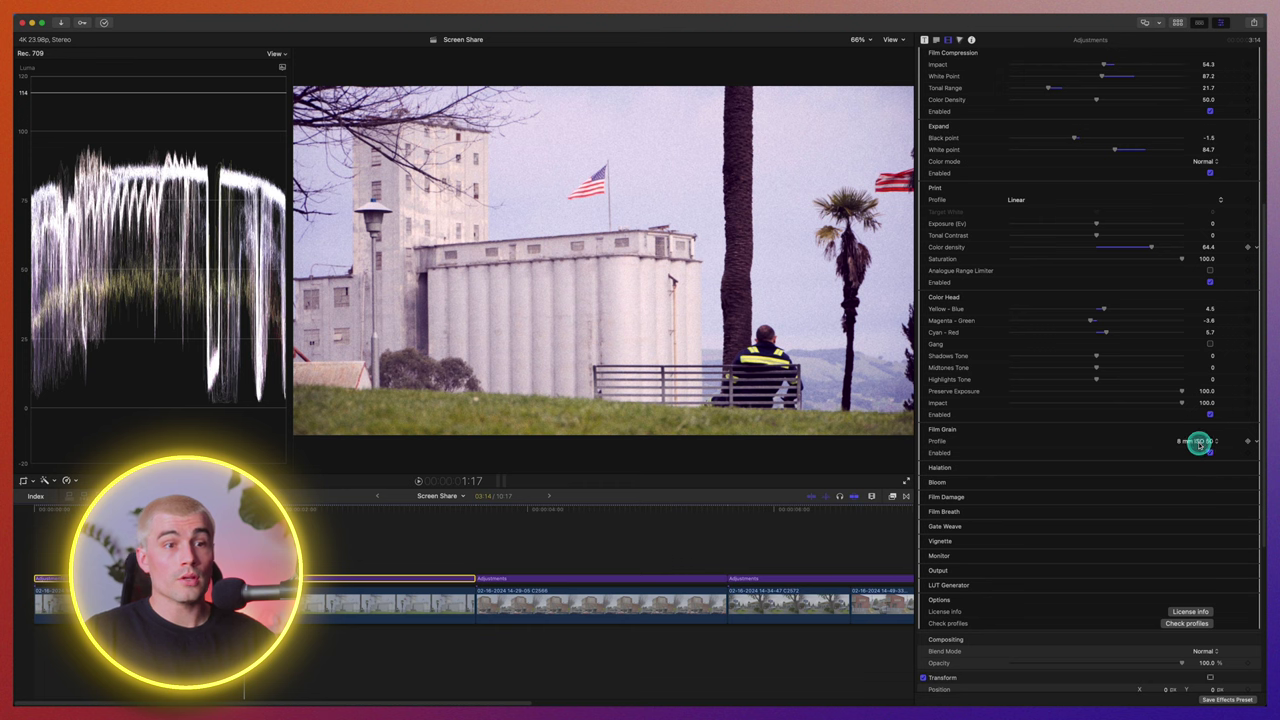
left_click(1198, 443)
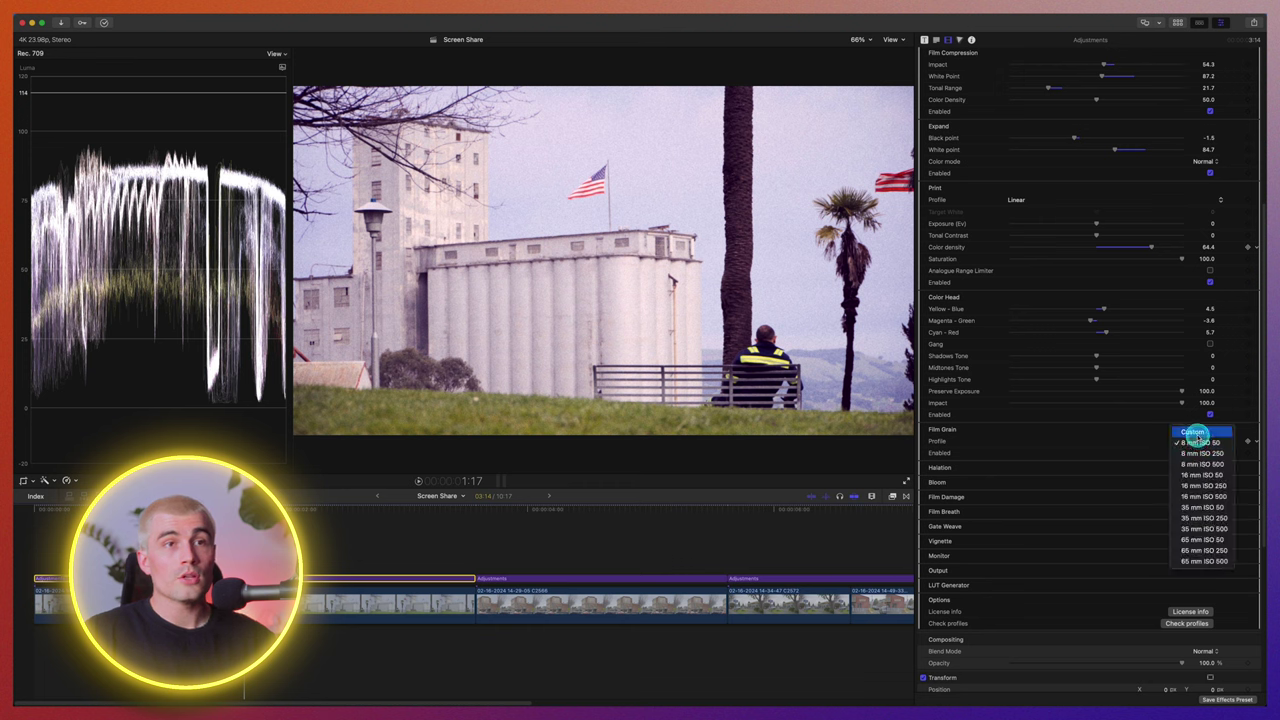
left_click(1195, 432)
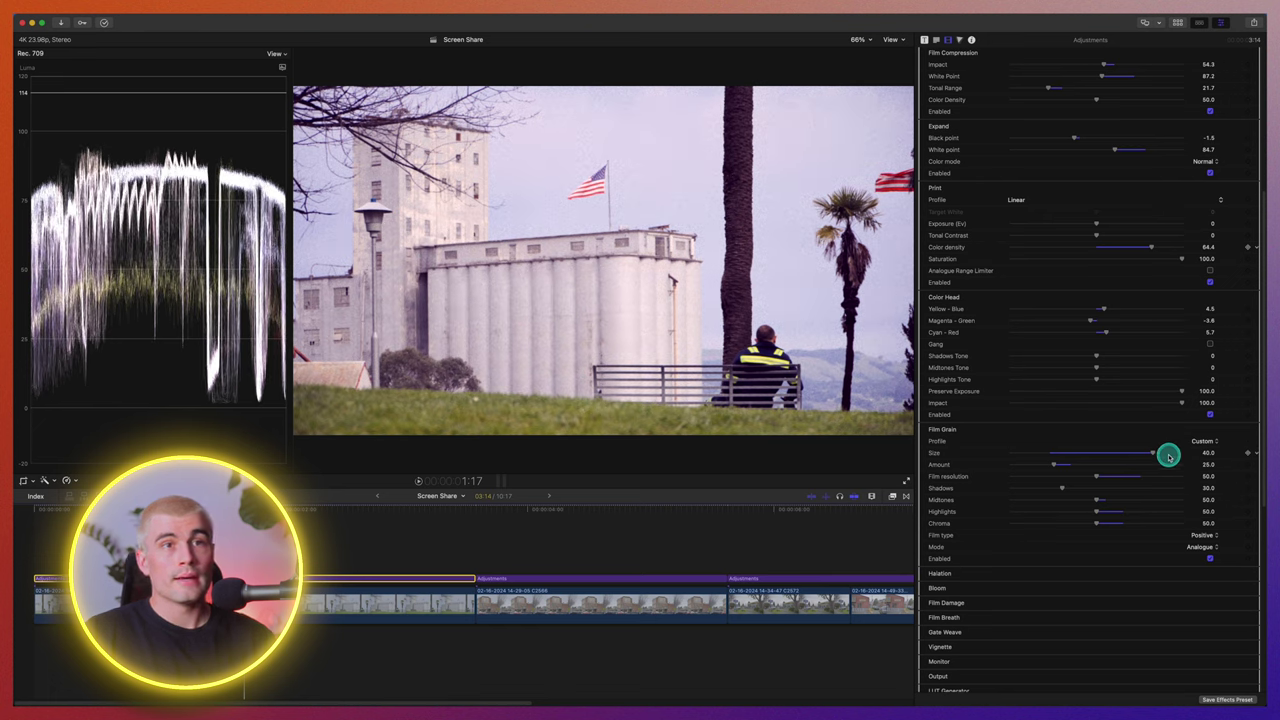
left_click_drag(1157, 456, 1179, 452)
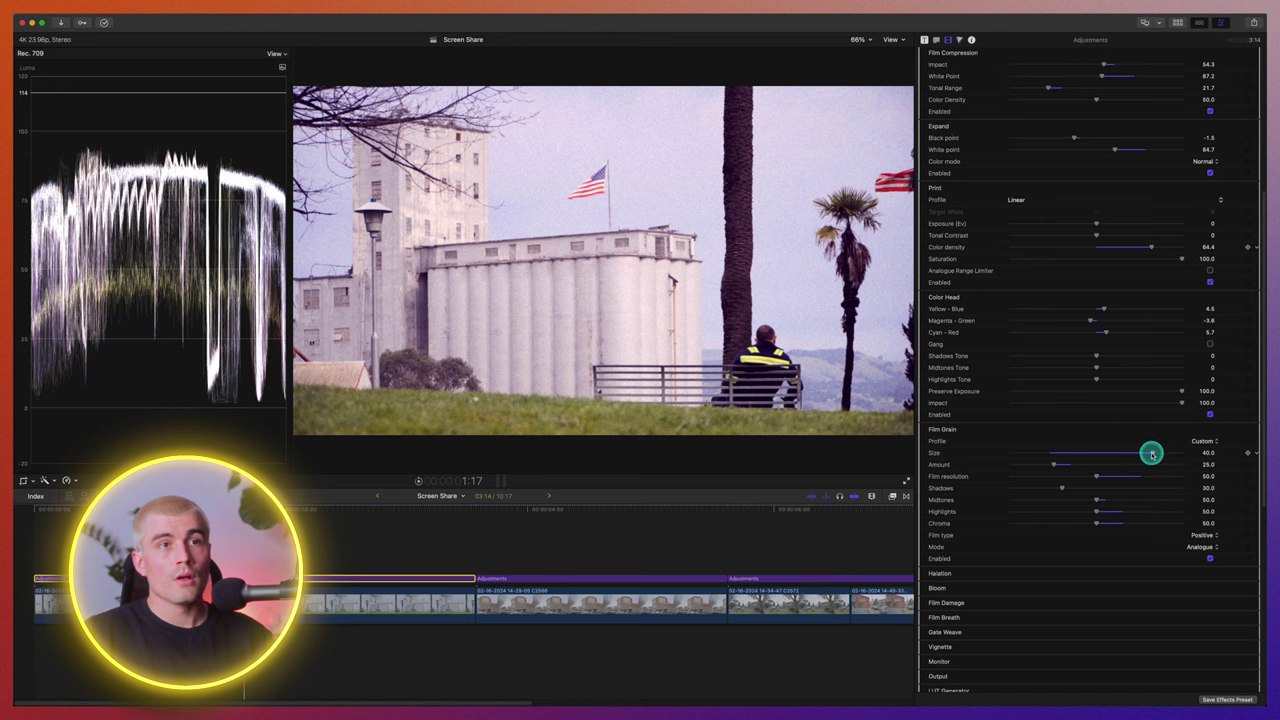
left_click(1203, 441)
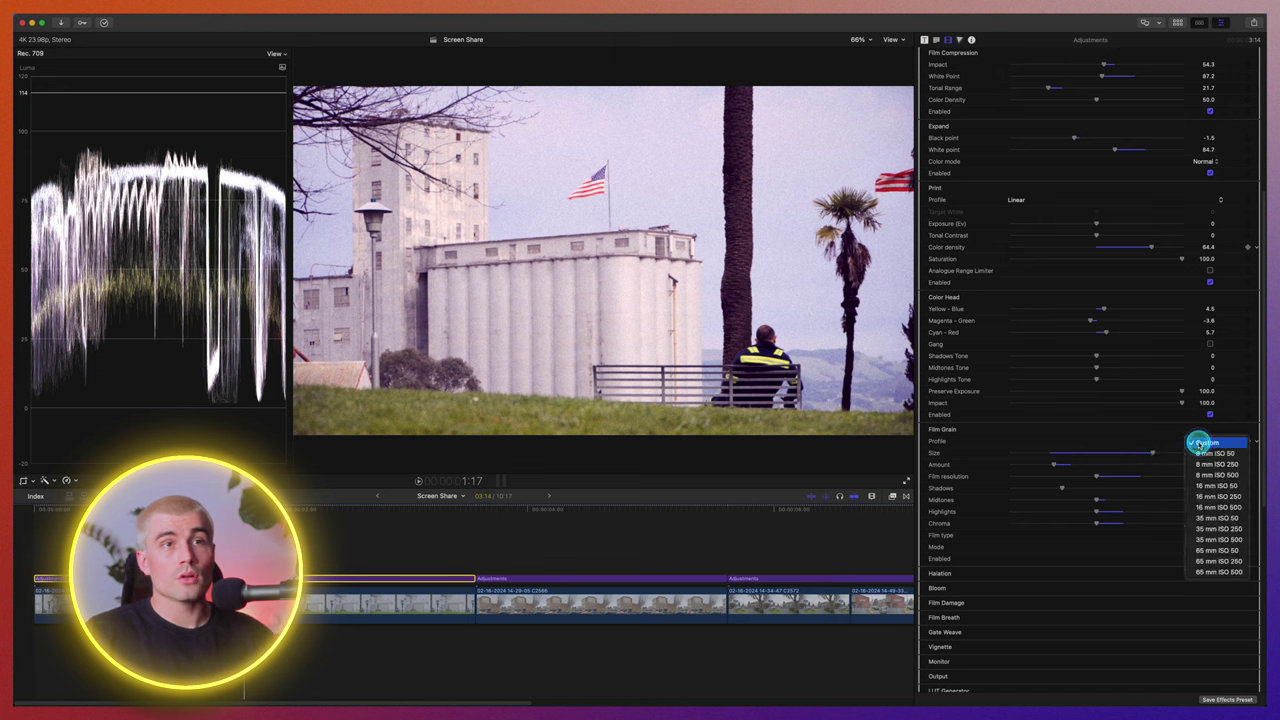
left_click(1233, 519)
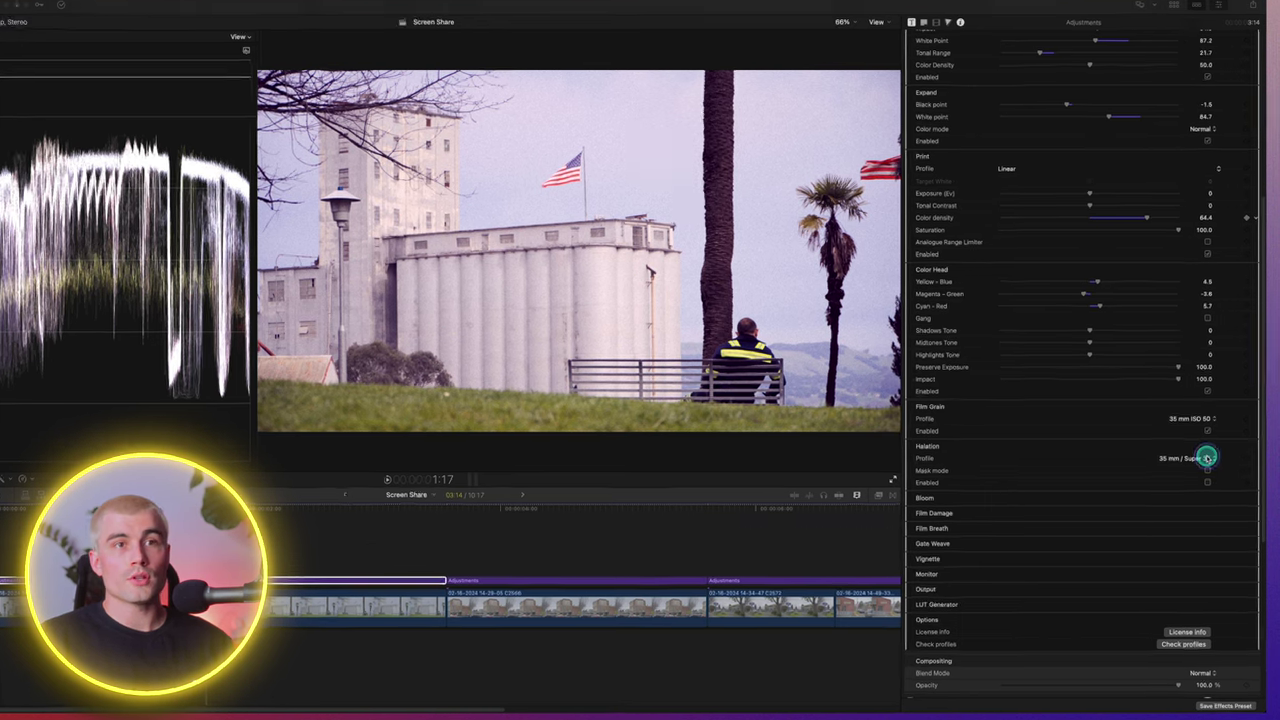
Enable Halation with its mask preview on, keeping the 35 mm / Super 35 profile
left_click(1207, 457)
left_click(1207, 457)
left_click(1207, 457)
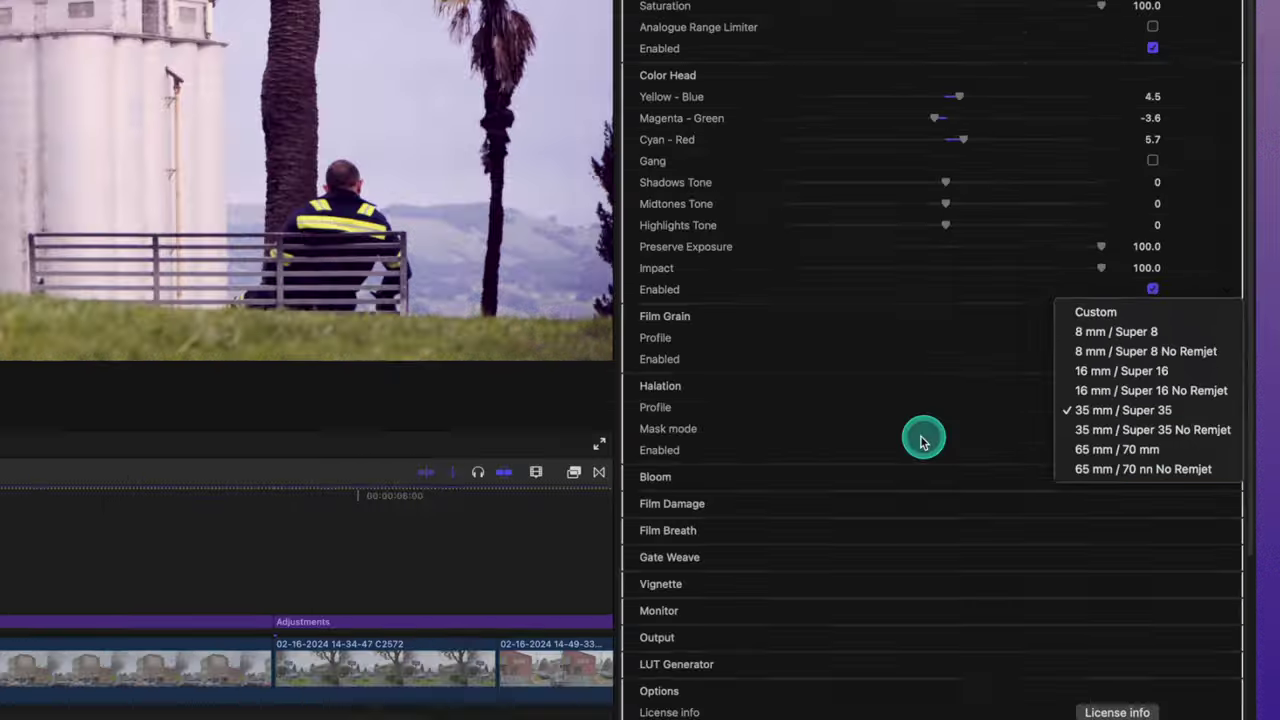
left_click(762, 399)
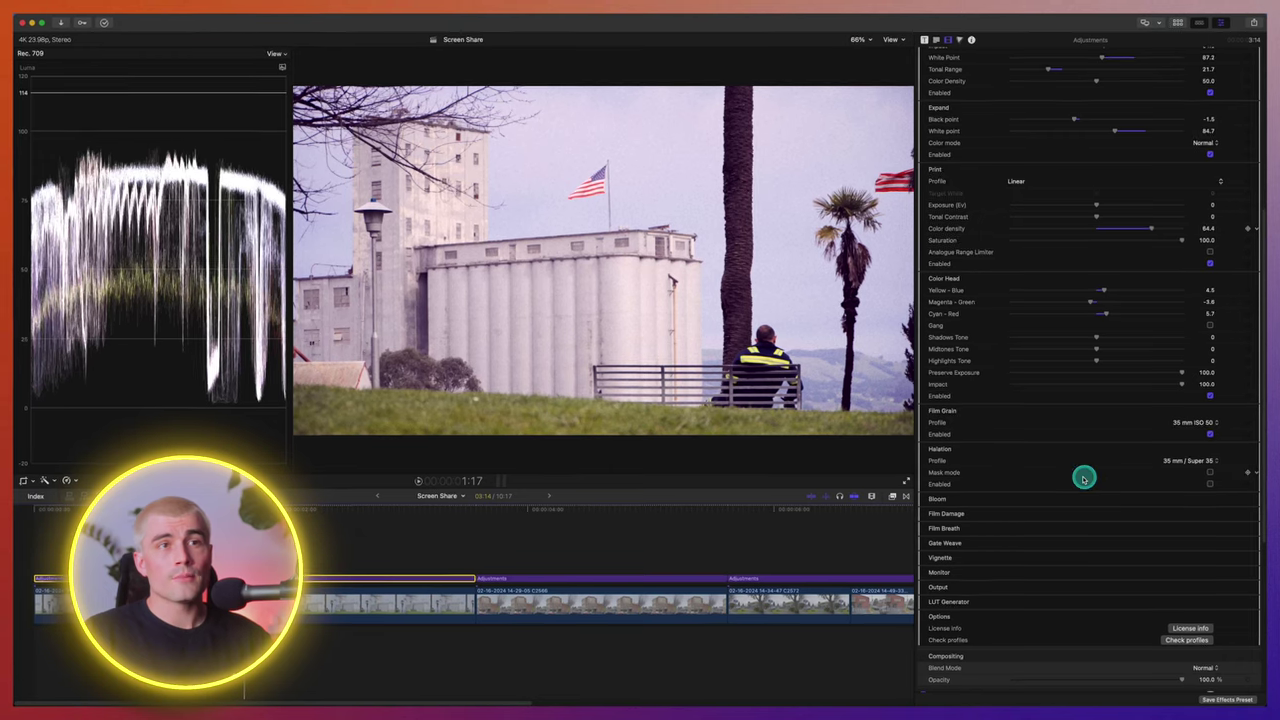
left_click(1210, 473)
left_click(1210, 484)
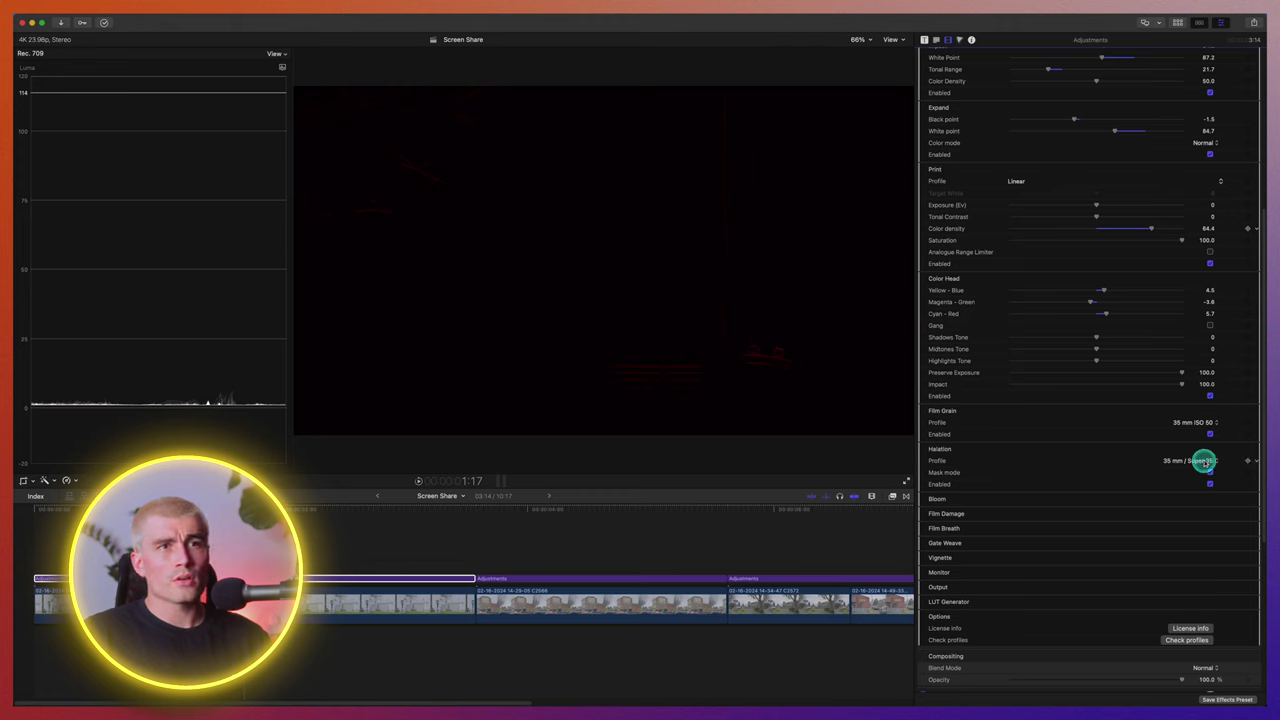
Set Halation to 35 mm / Super 35 No Remjet with the mask preview off, checking another shot
left_click(1207, 461)
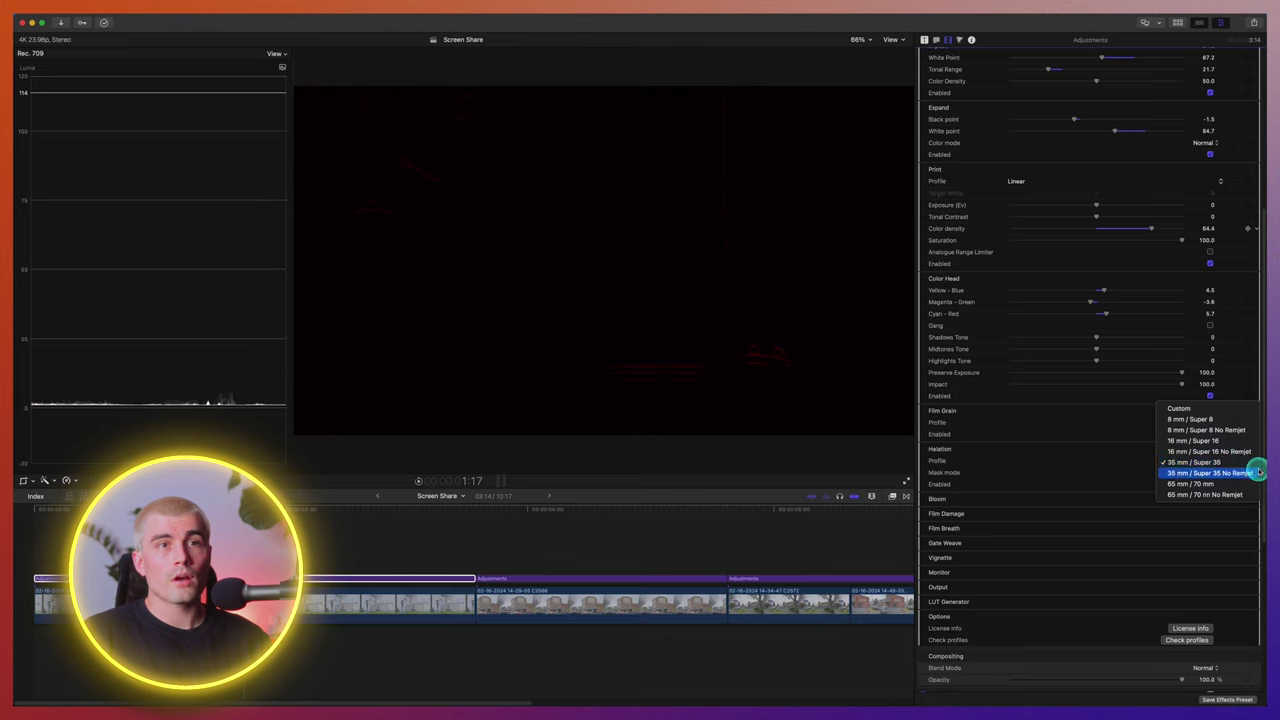
left_click(1238, 473)
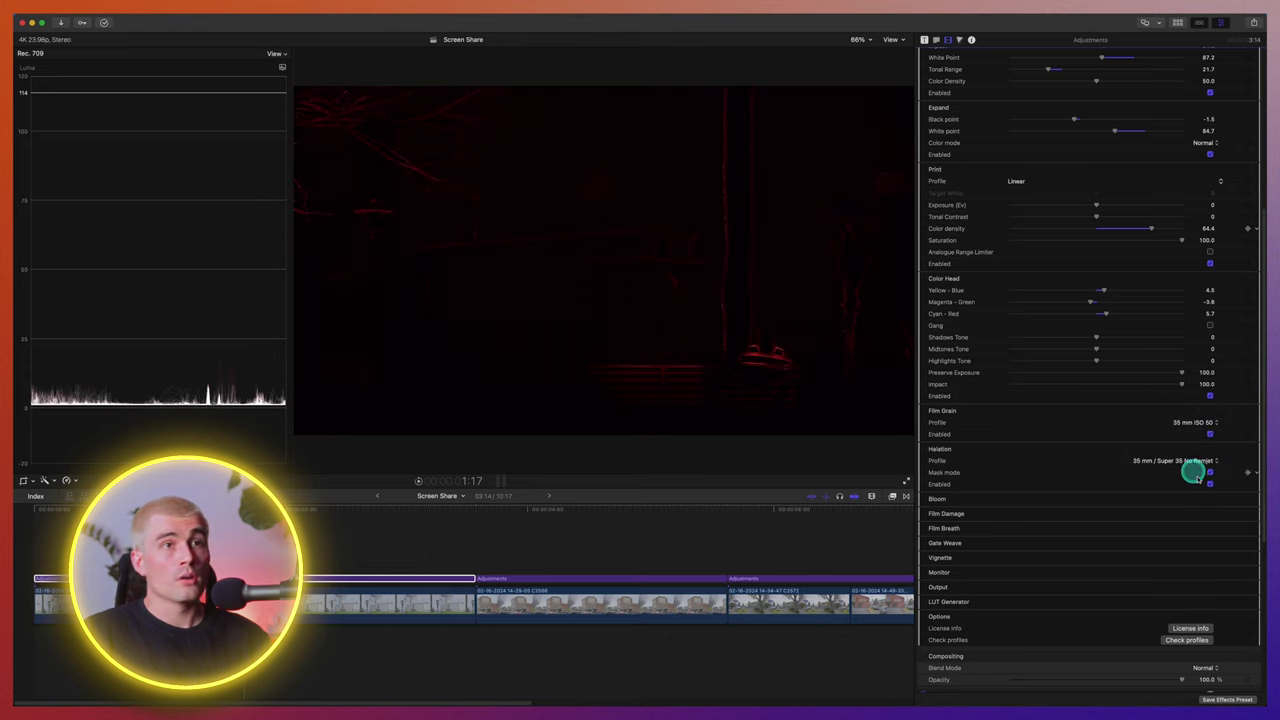
left_click(1210, 473)
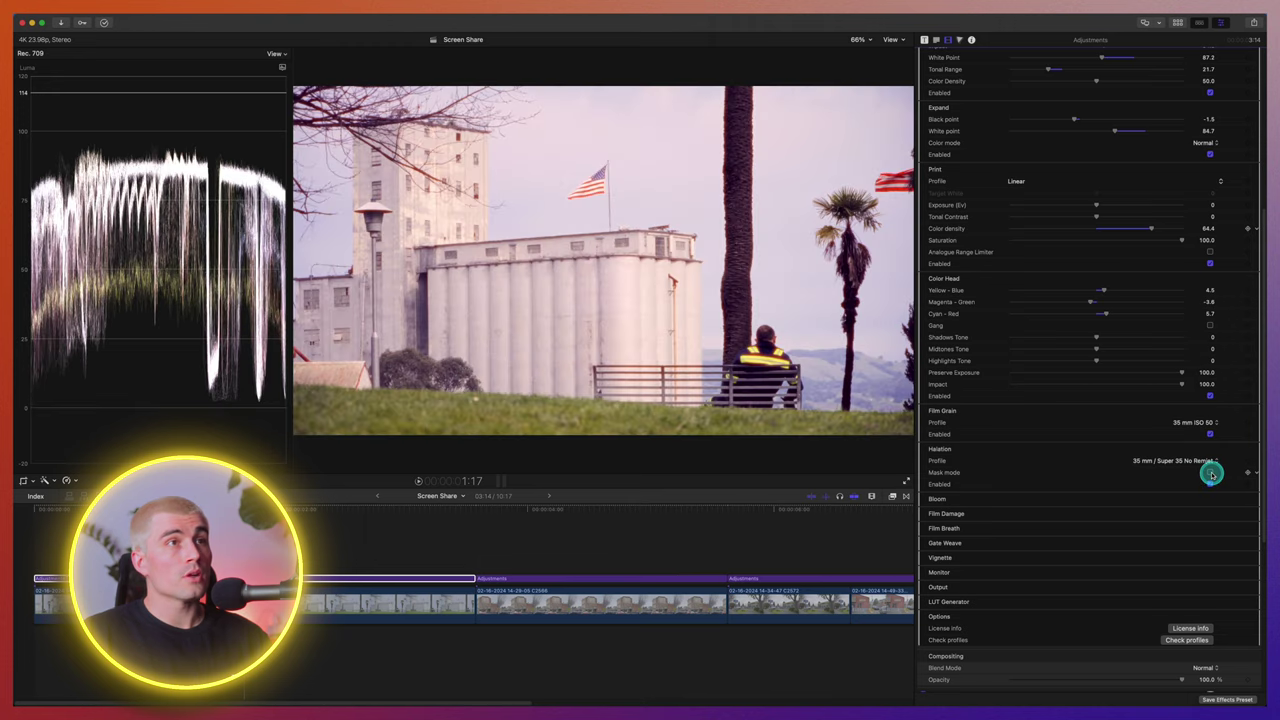
left_click(1208, 461)
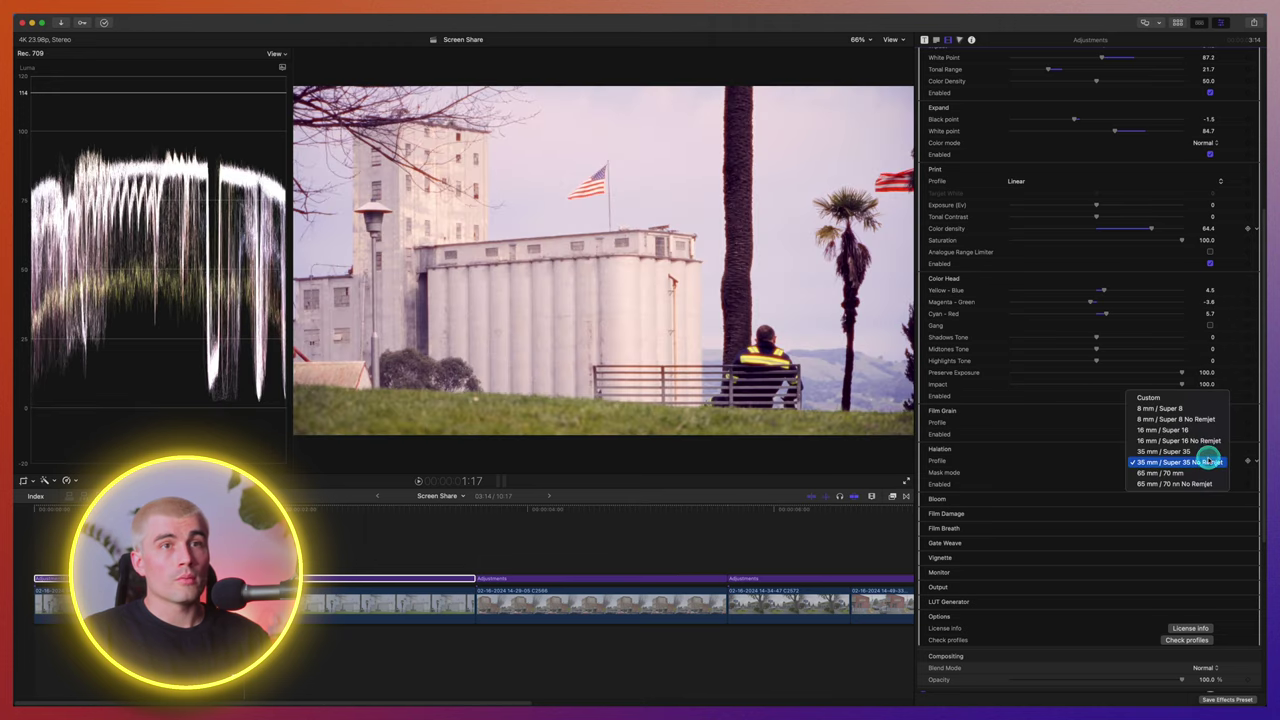
left_click(1200, 451)
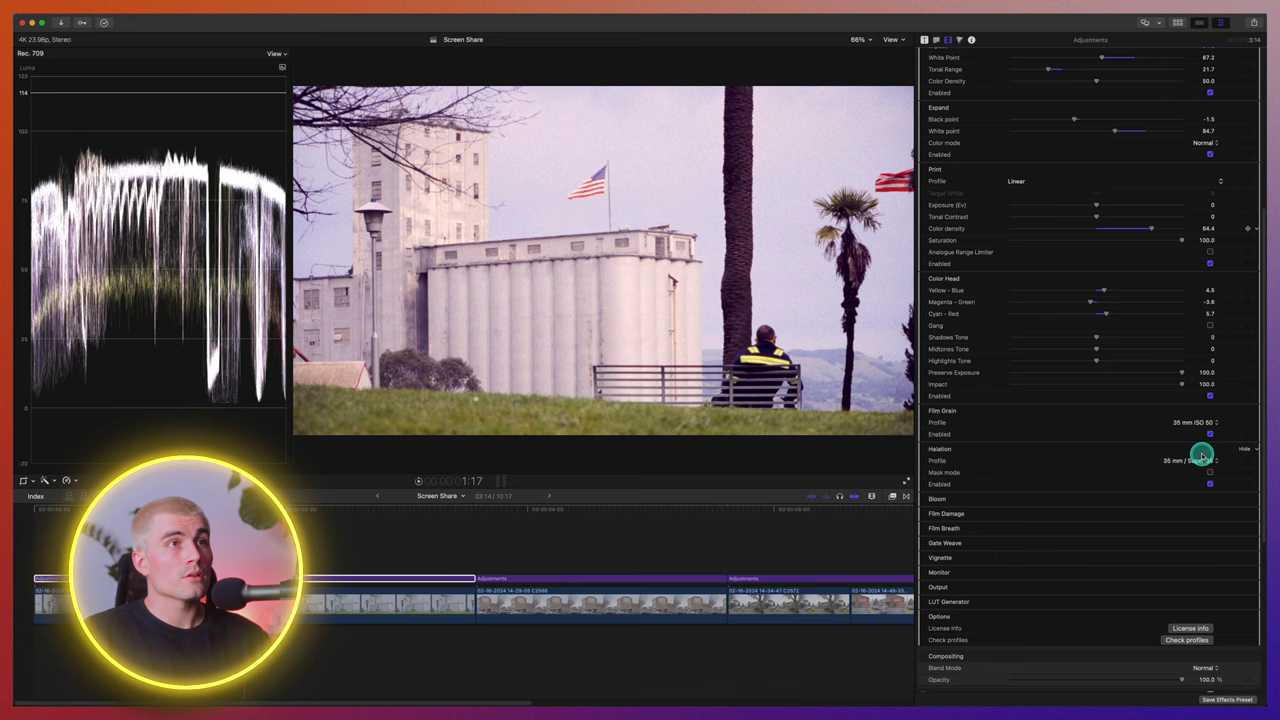
left_click(1203, 461)
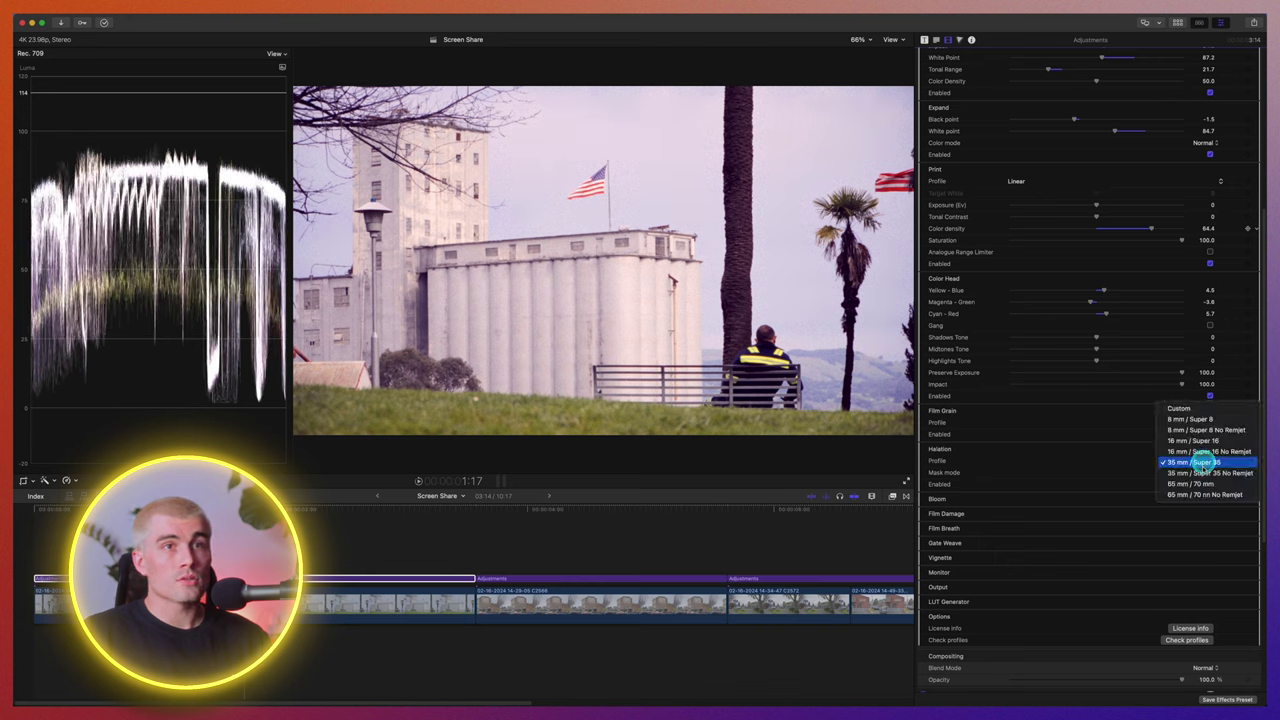
left_click(1203, 472)
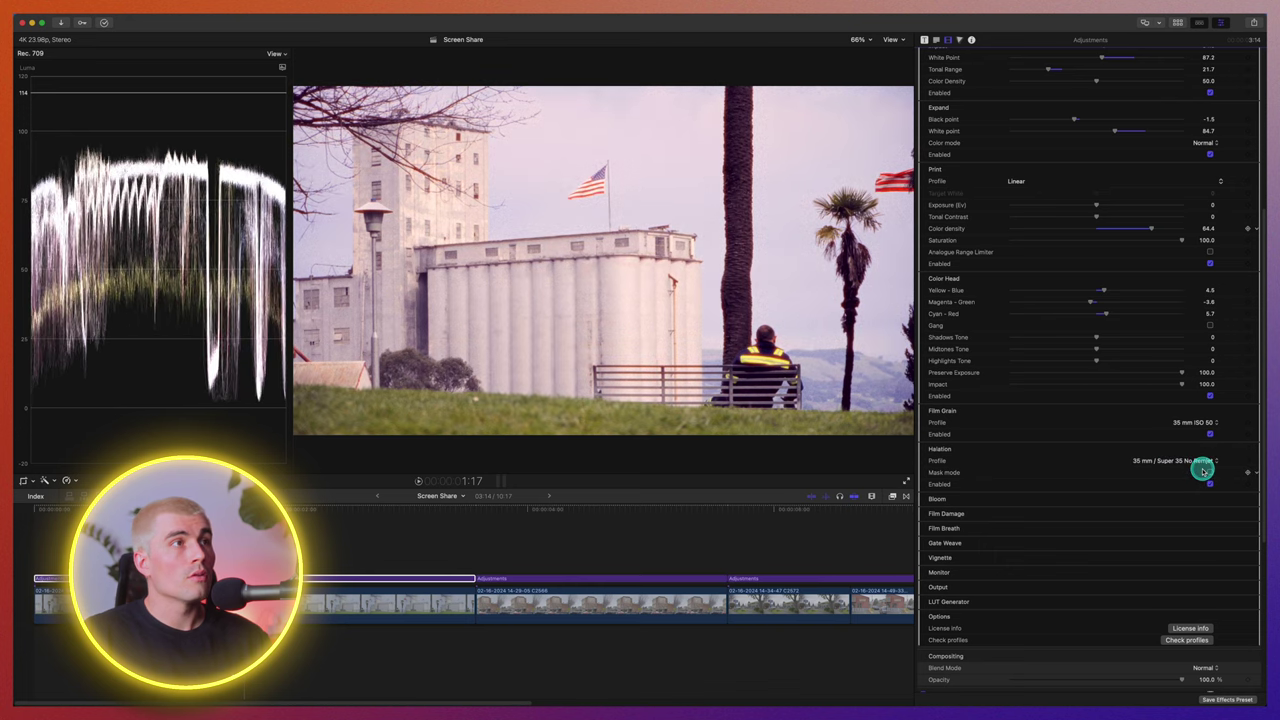
left_click(1184, 466)
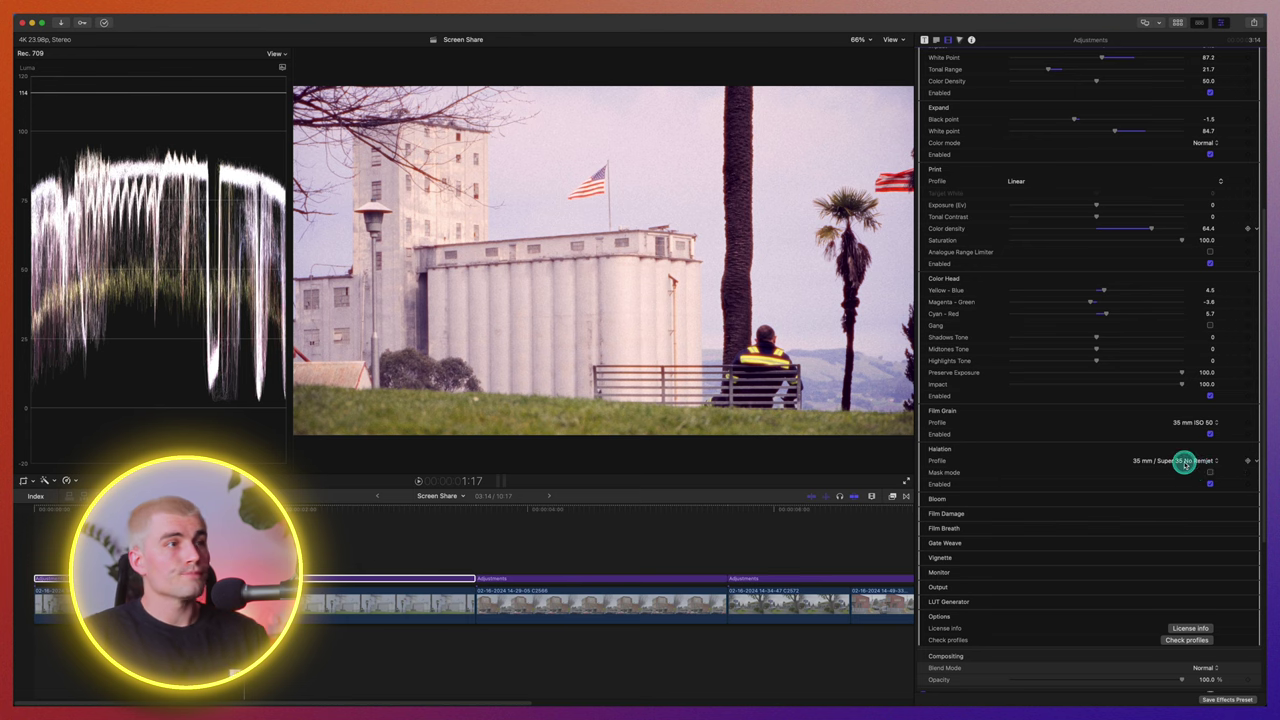
left_click_drag(645, 513, 300, 520)
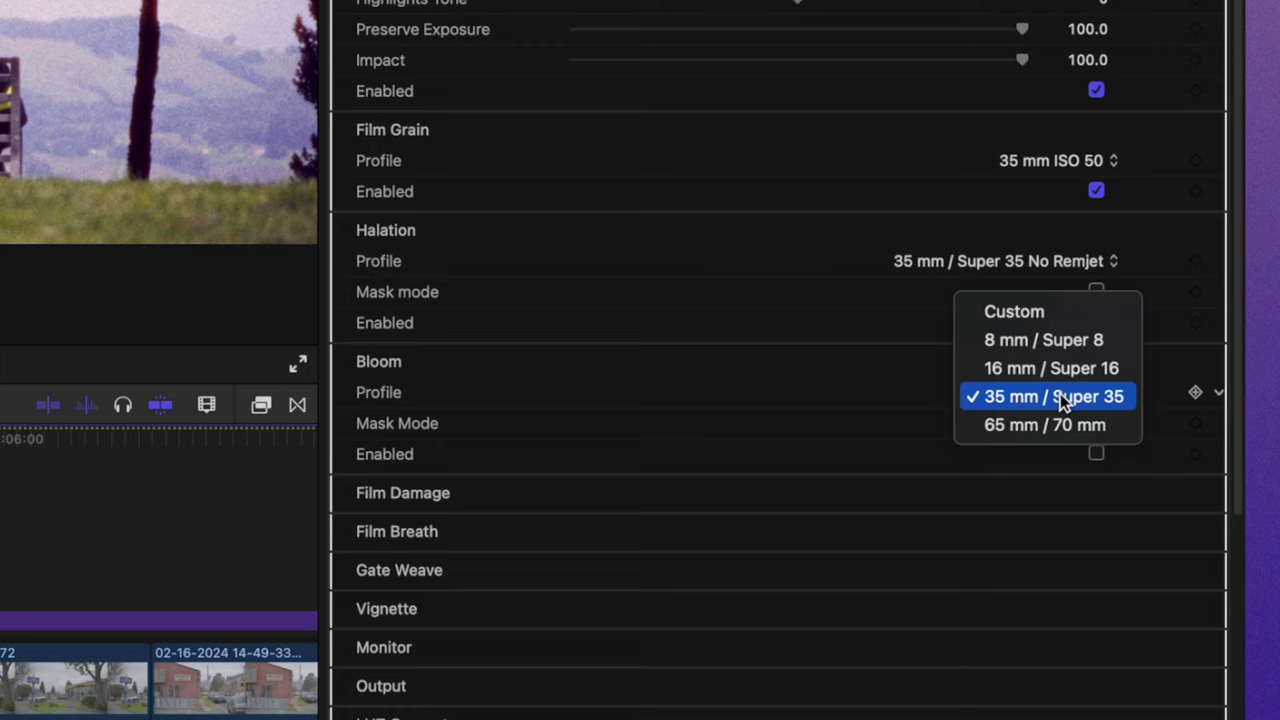
Try Bloom profiles 65 mm / 70 mm and 8 mm / Super 8, enabling Bloom with its mask preview
left_click(1078, 392)
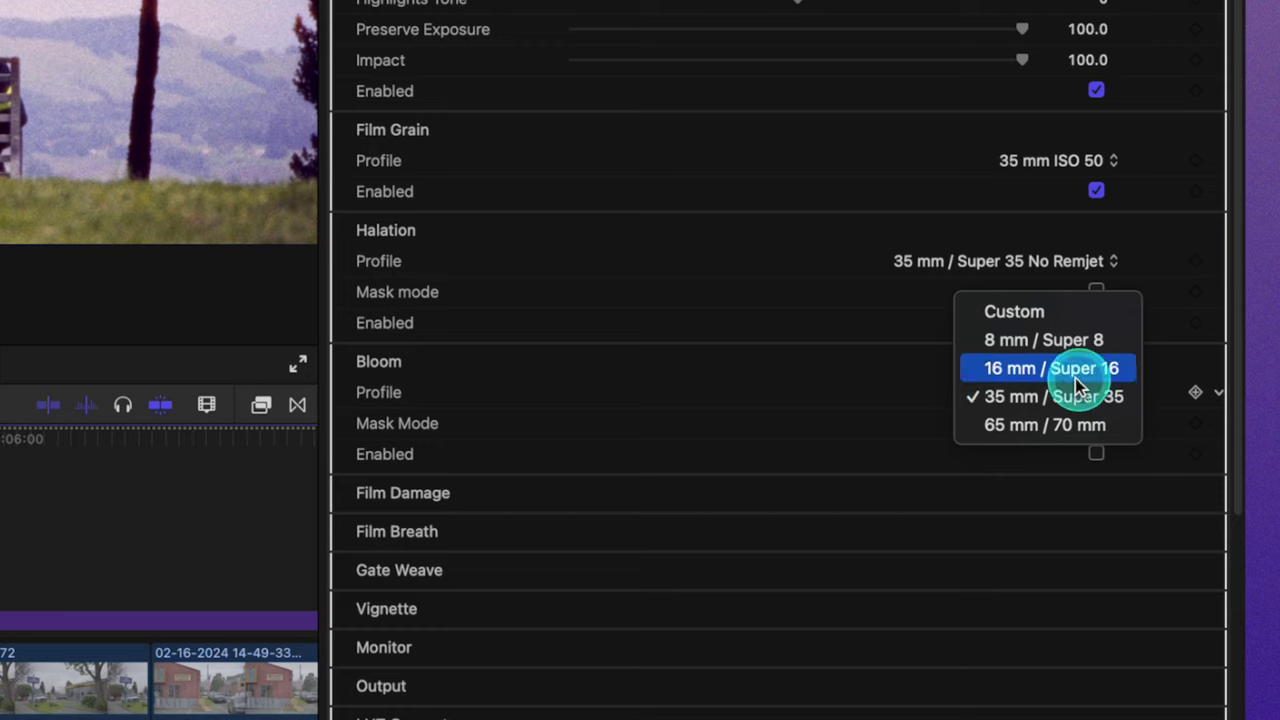
left_click(1092, 427)
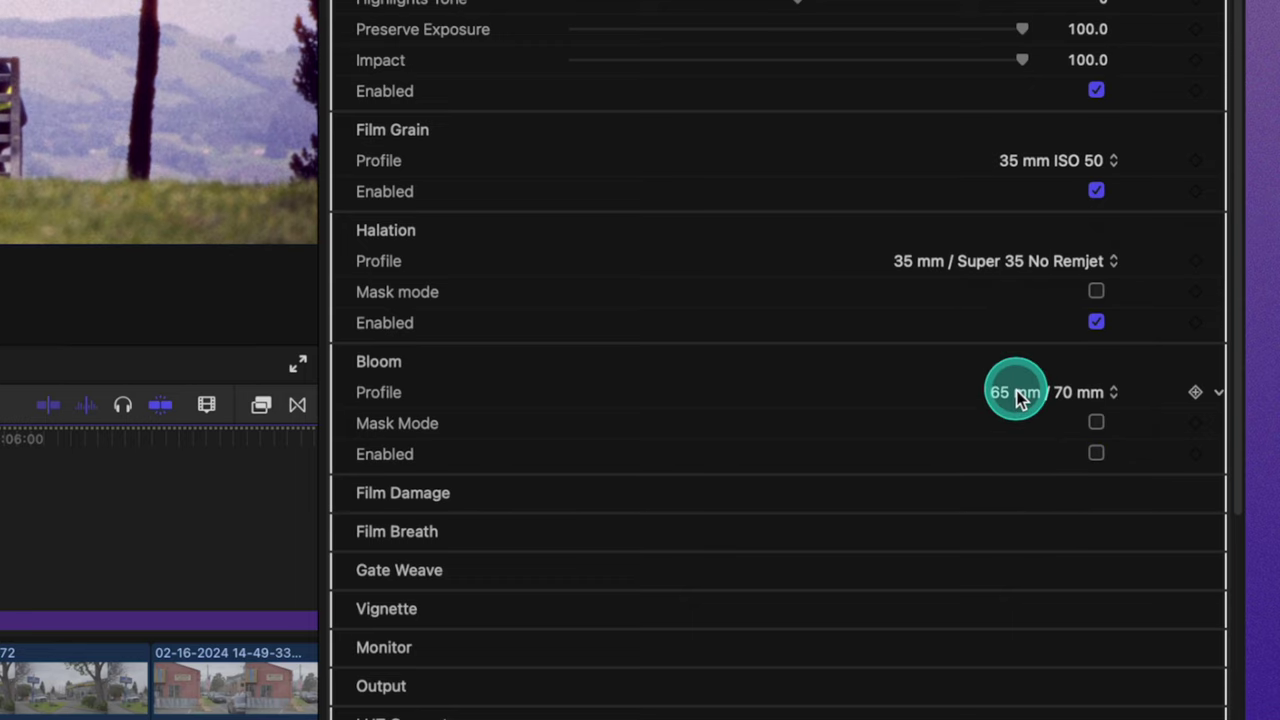
left_click(1020, 397)
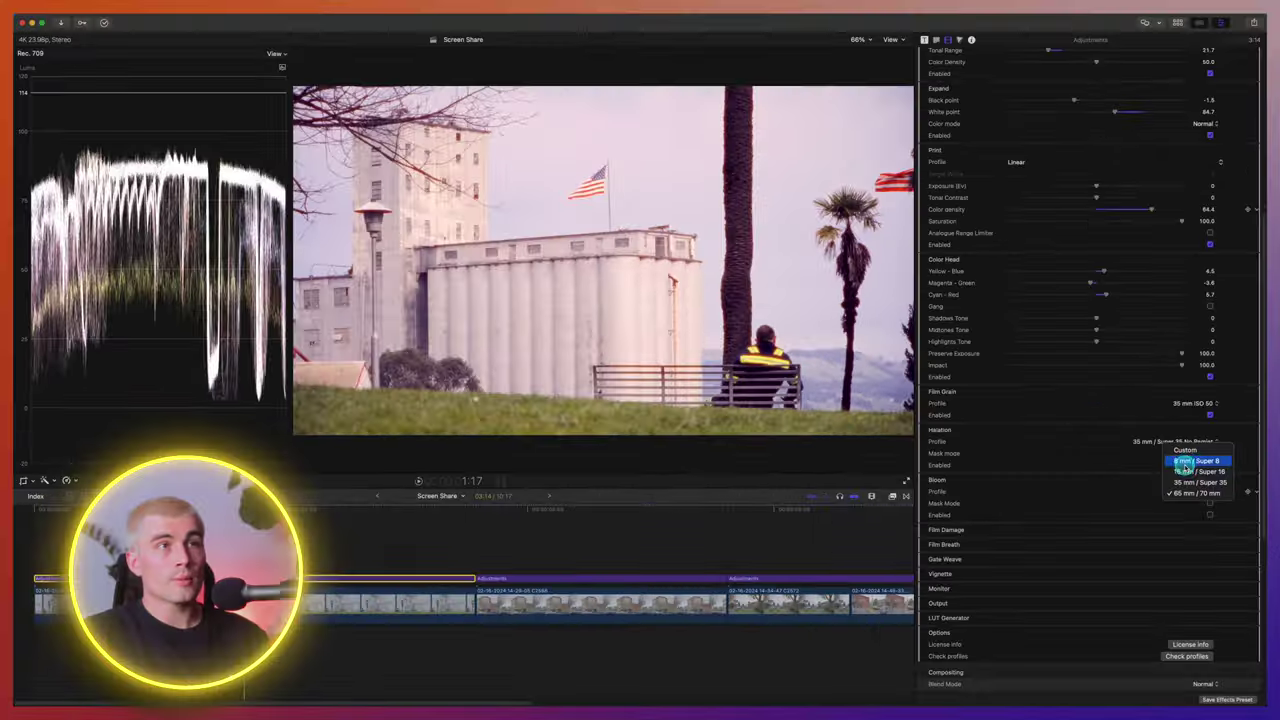
left_click(1030, 318)
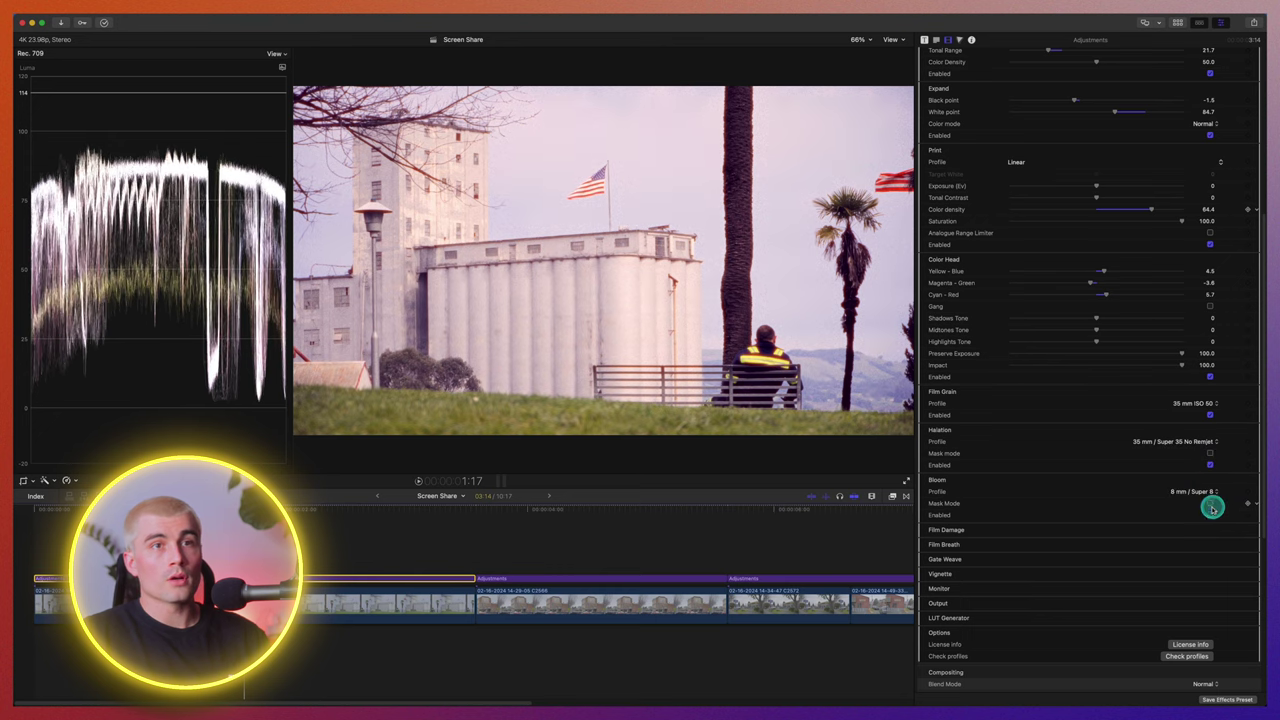
left_click(1211, 512)
left_click(1210, 504)
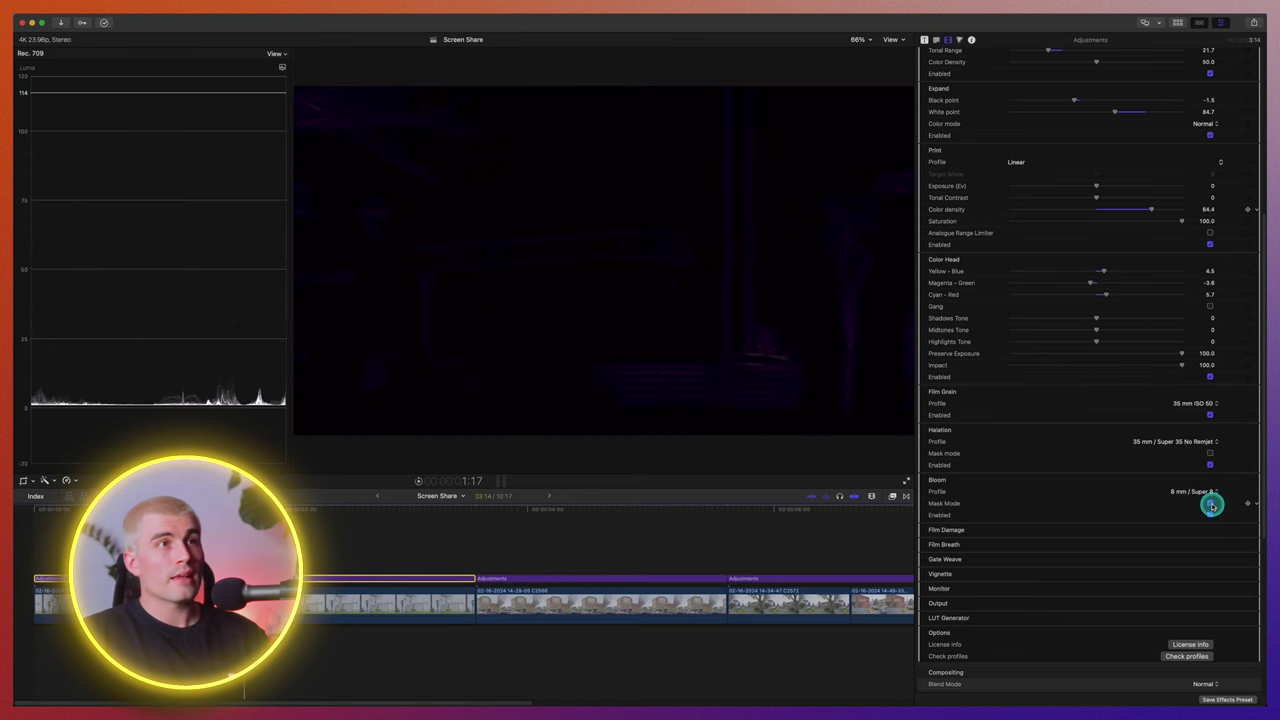
left_click(1202, 492)
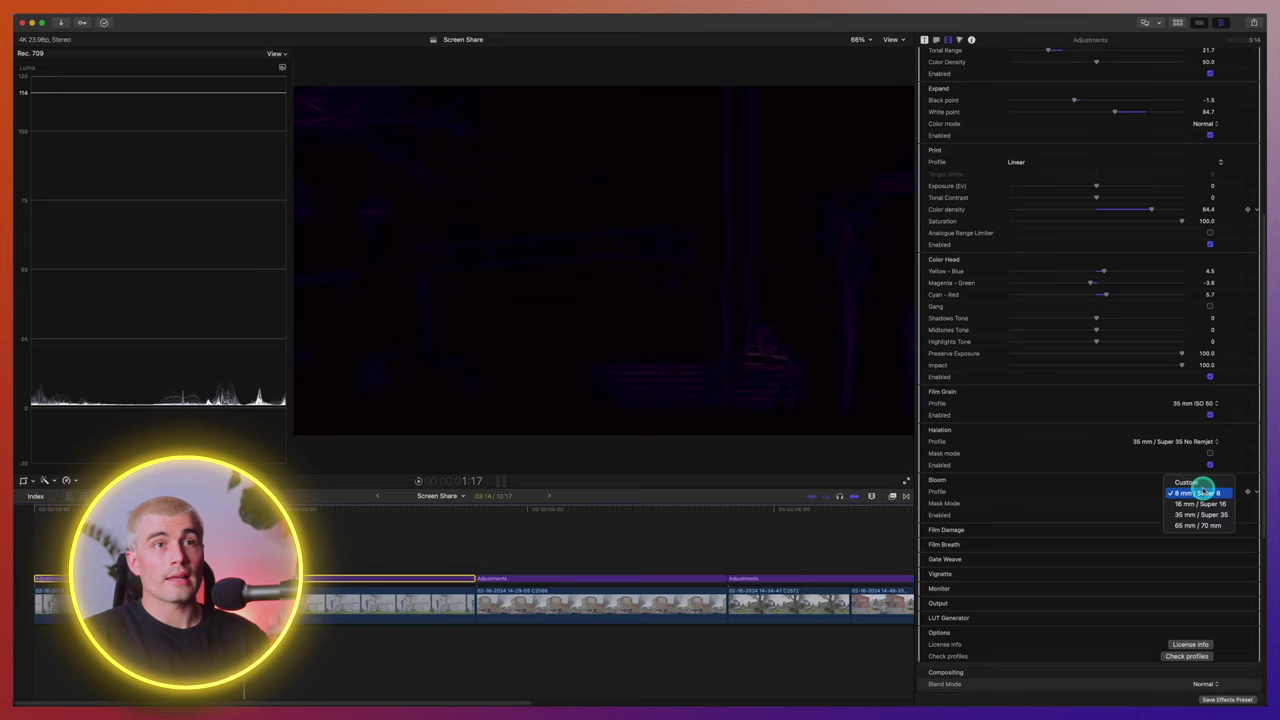
left_click(1198, 492)
Switch the Halation profile to Custom
left_click(1196, 442)
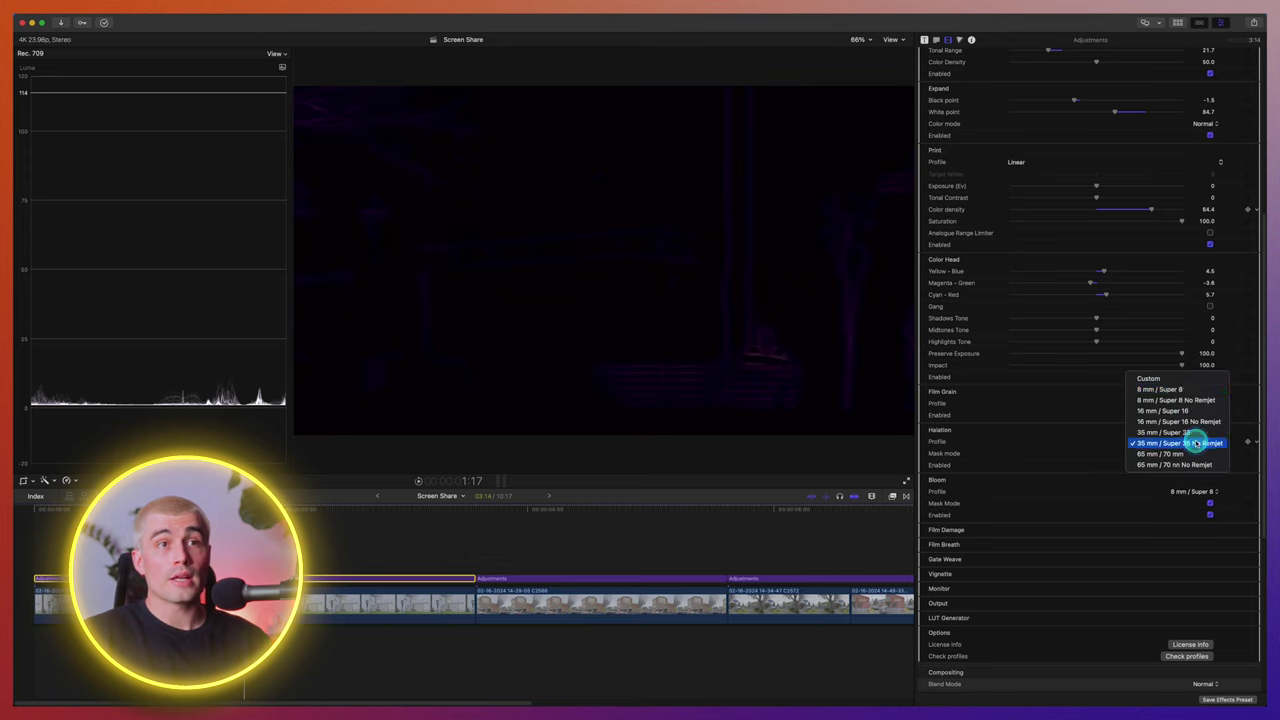
left_click(1150, 380)
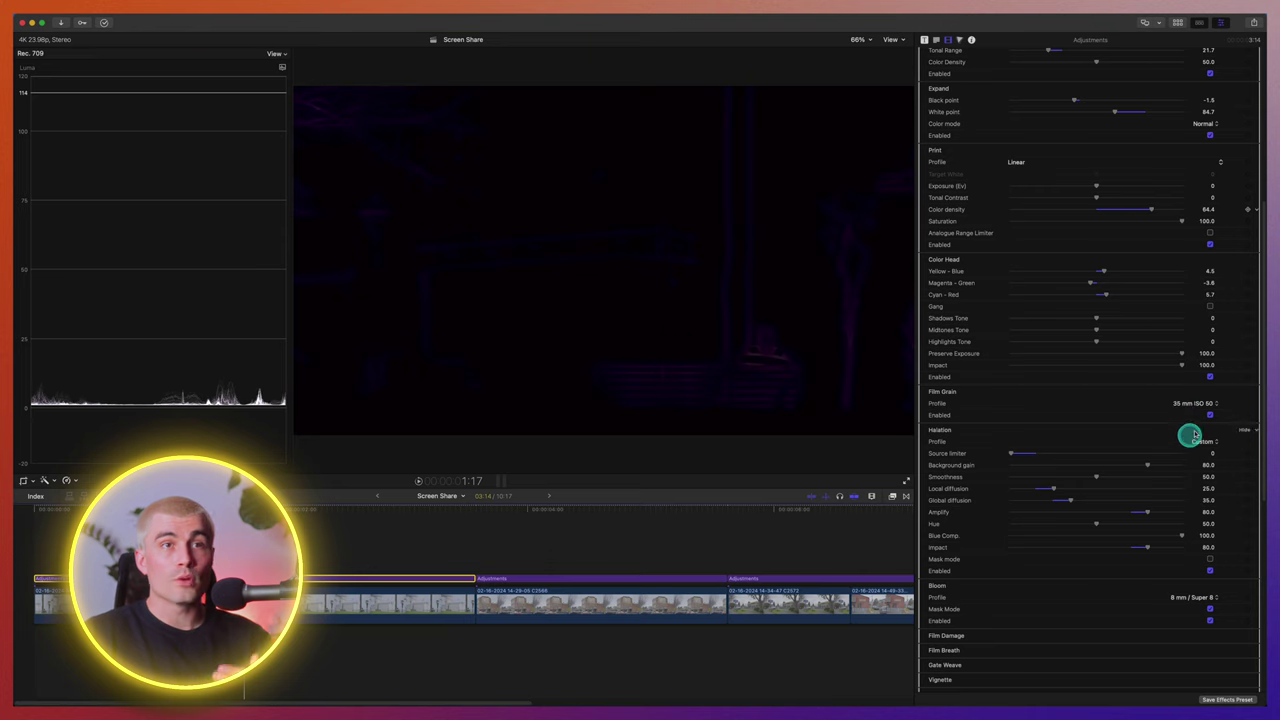
left_click(1200, 441)
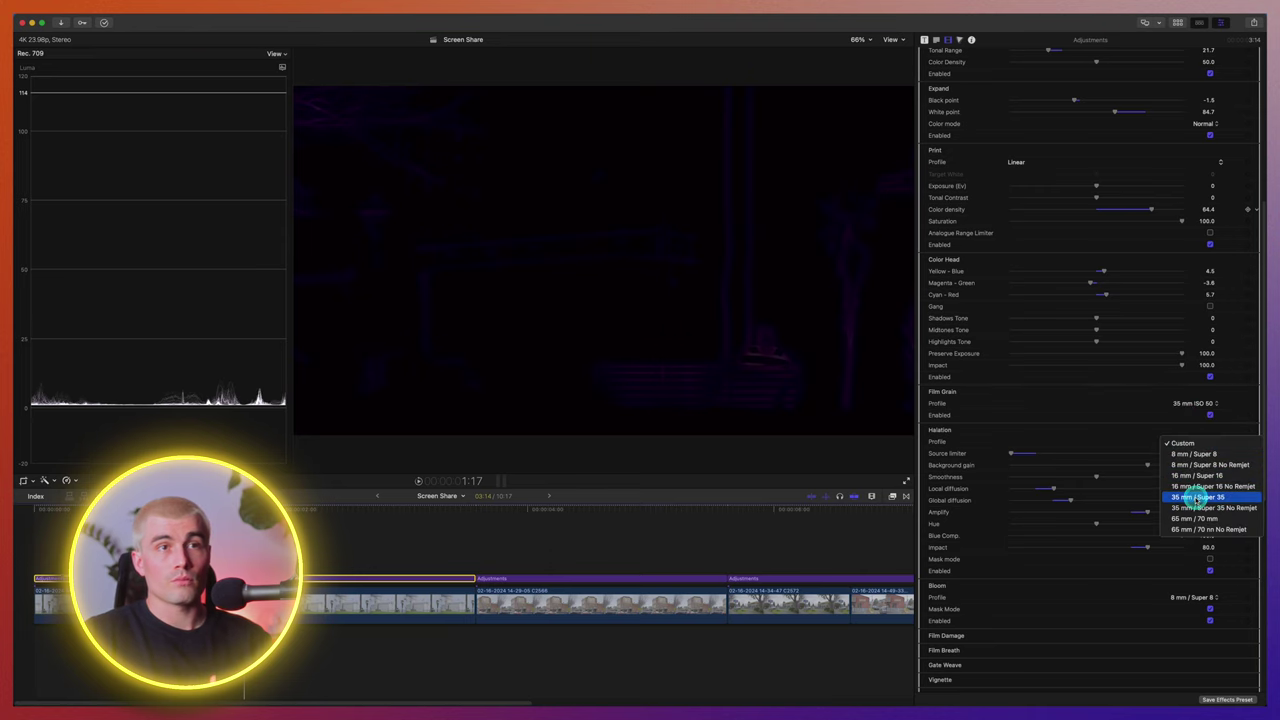
left_click(1210, 507)
scroll(1210, 507, "down", 2)
Compare 35 mm and 16 mm Bloom profiles, then keep 8 mm / Super 8 with the mask preview off
left_click(1208, 497)
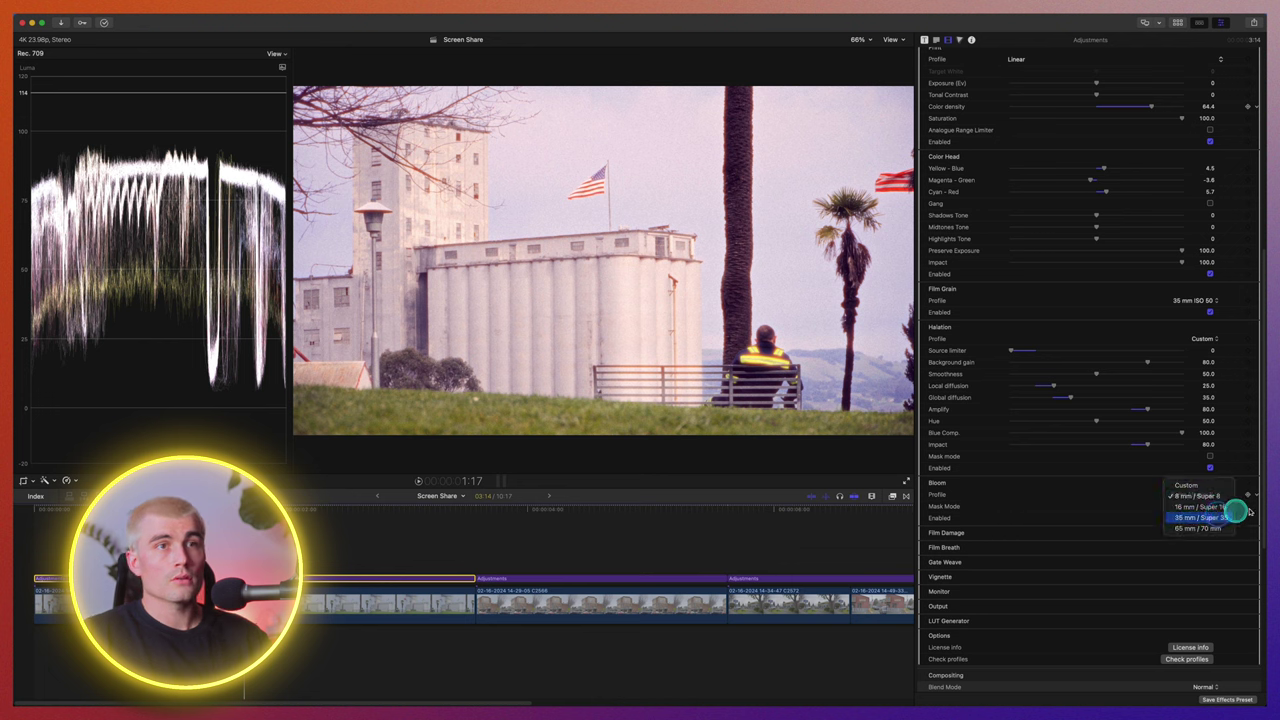
left_click(1212, 518)
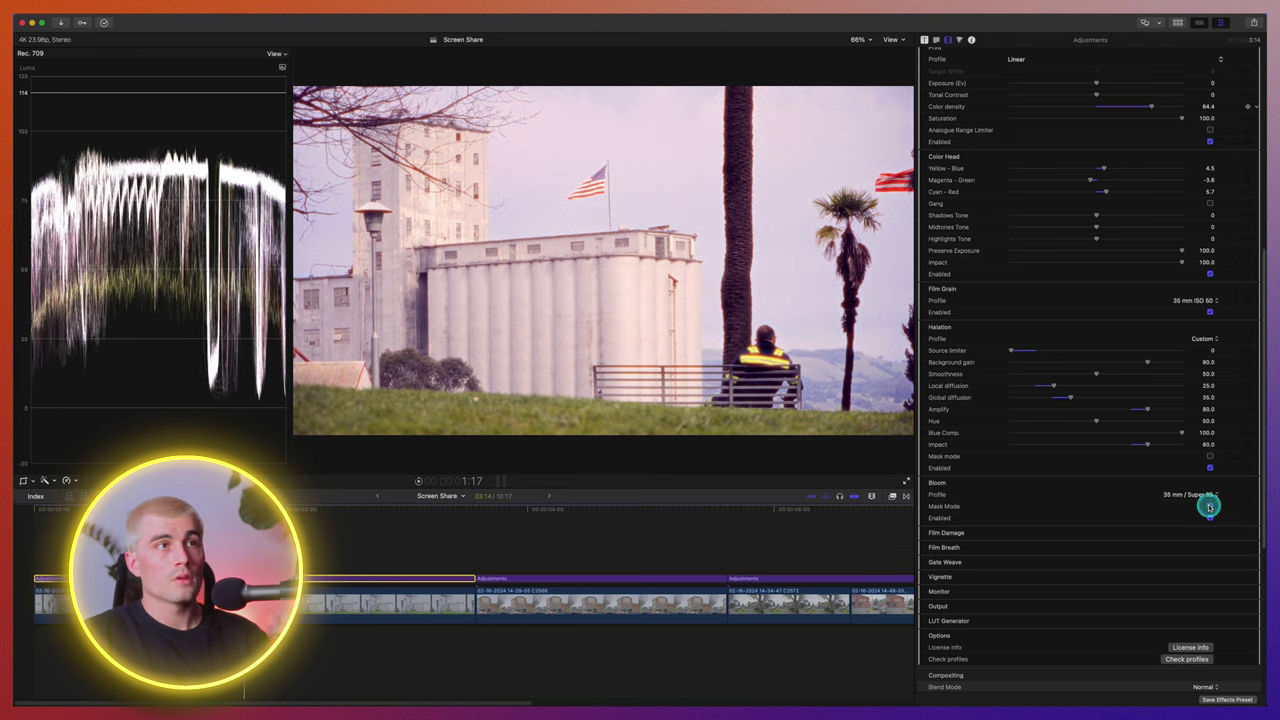
left_click(1210, 507)
left_click(1205, 497)
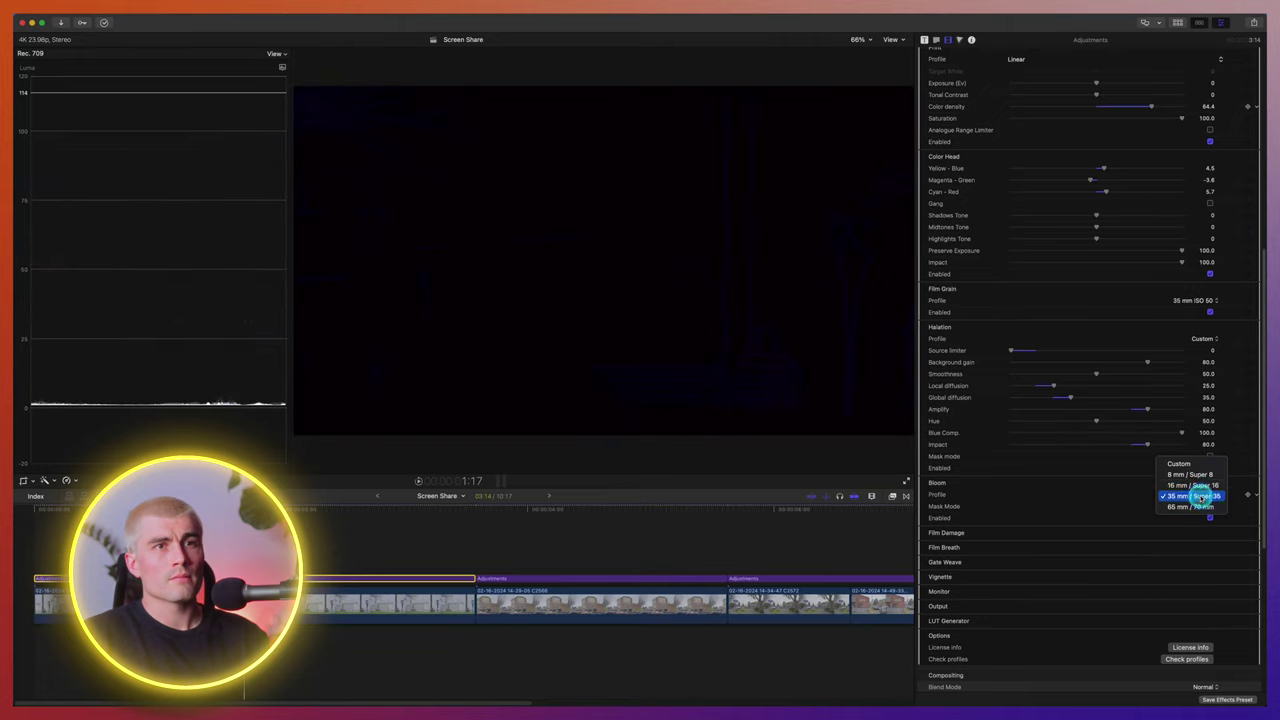
left_click(1200, 487)
left_click(1208, 498)
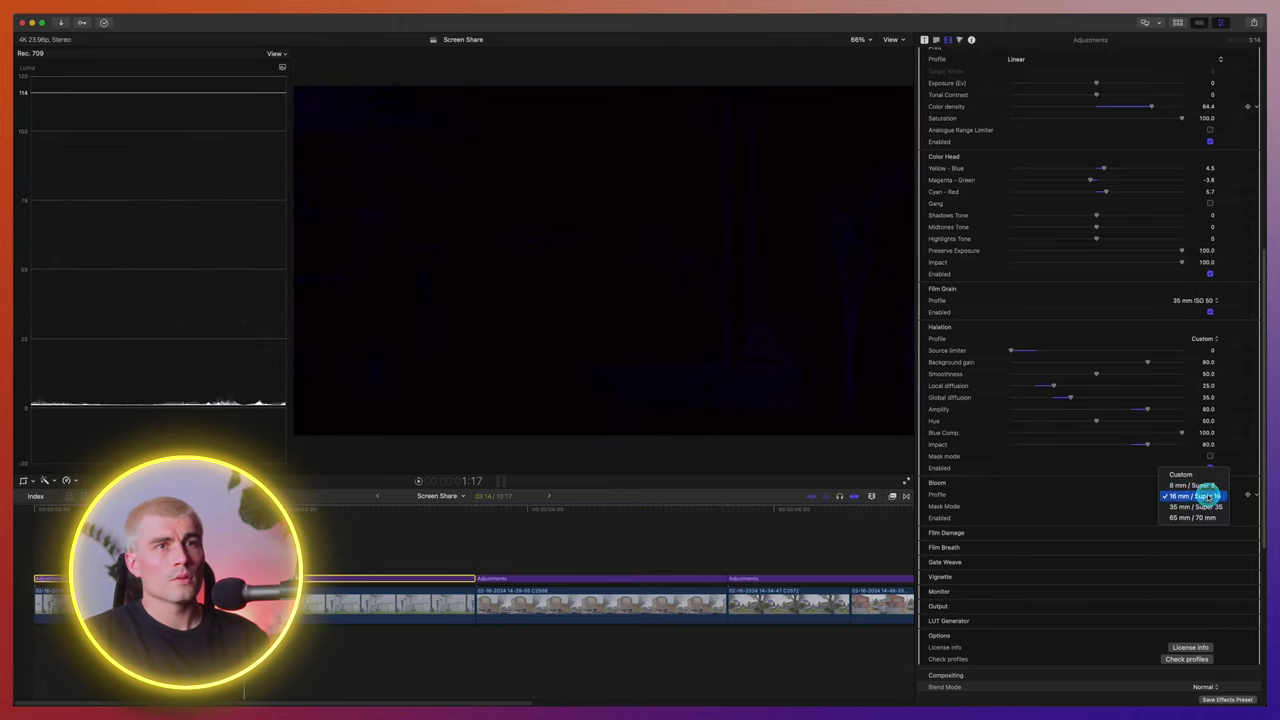
left_click(1200, 480)
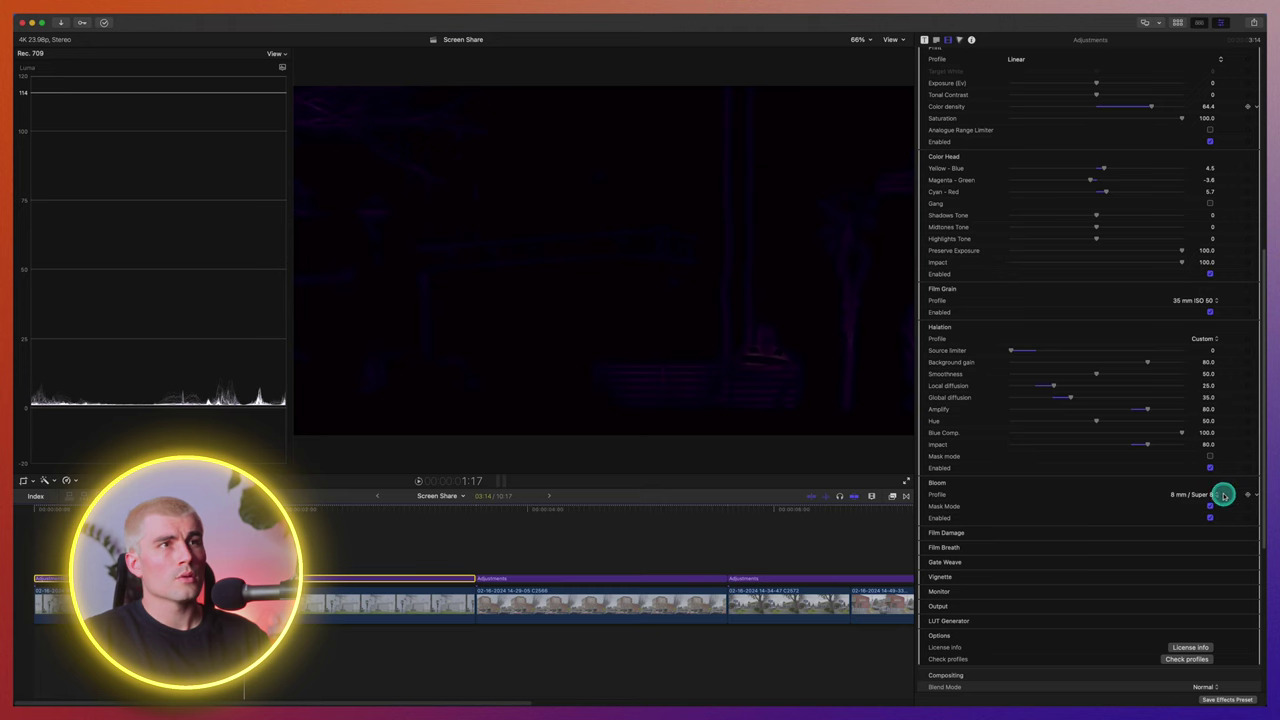
left_click(1212, 507)
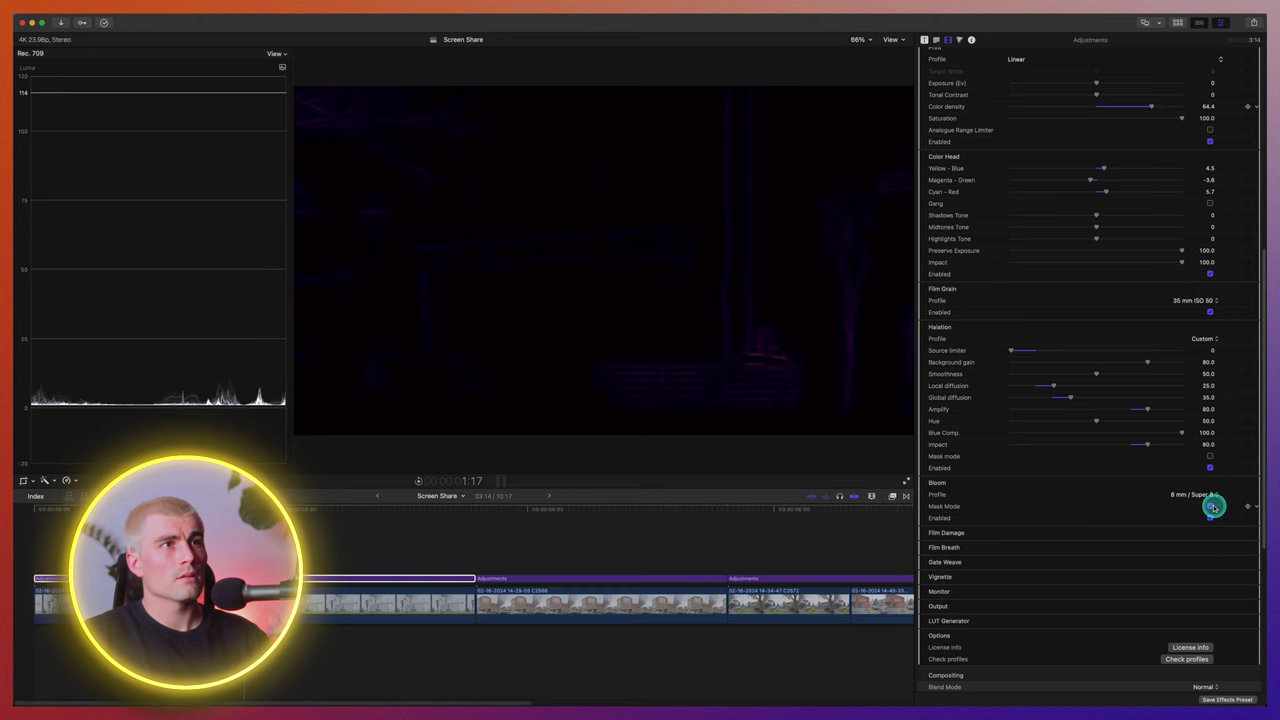
left_click(1210, 507)
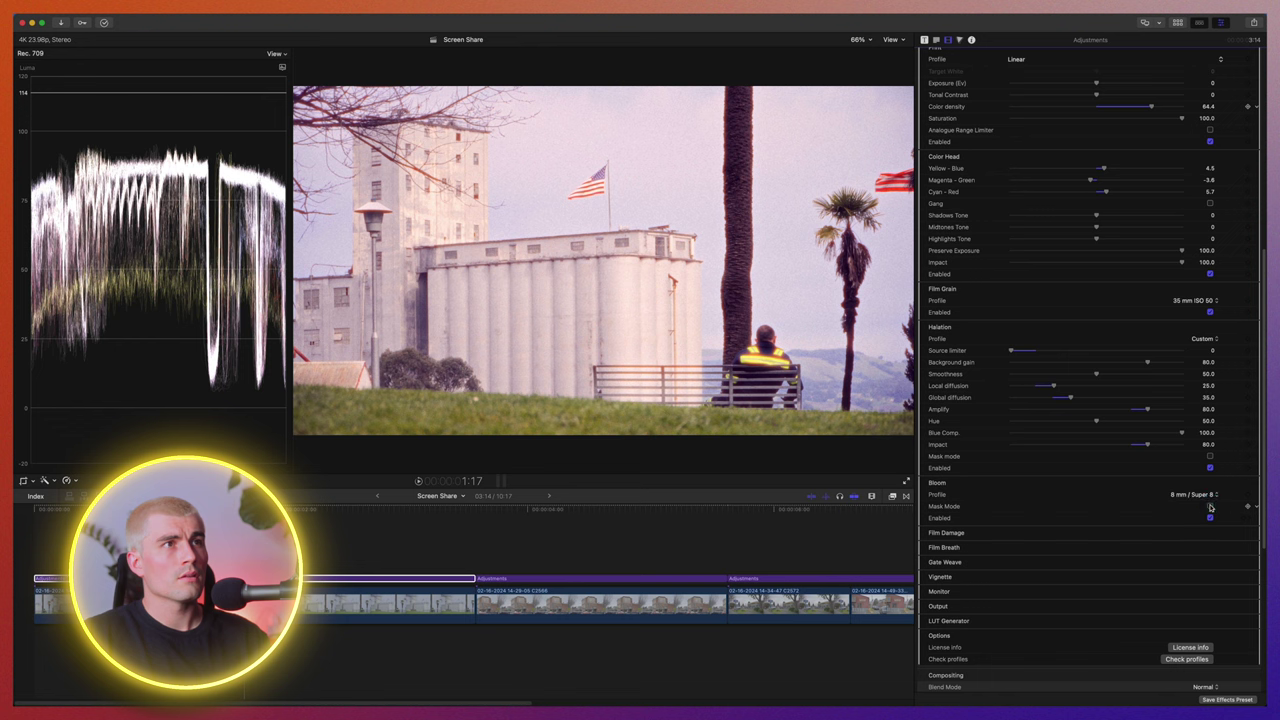
left_click(1205, 497)
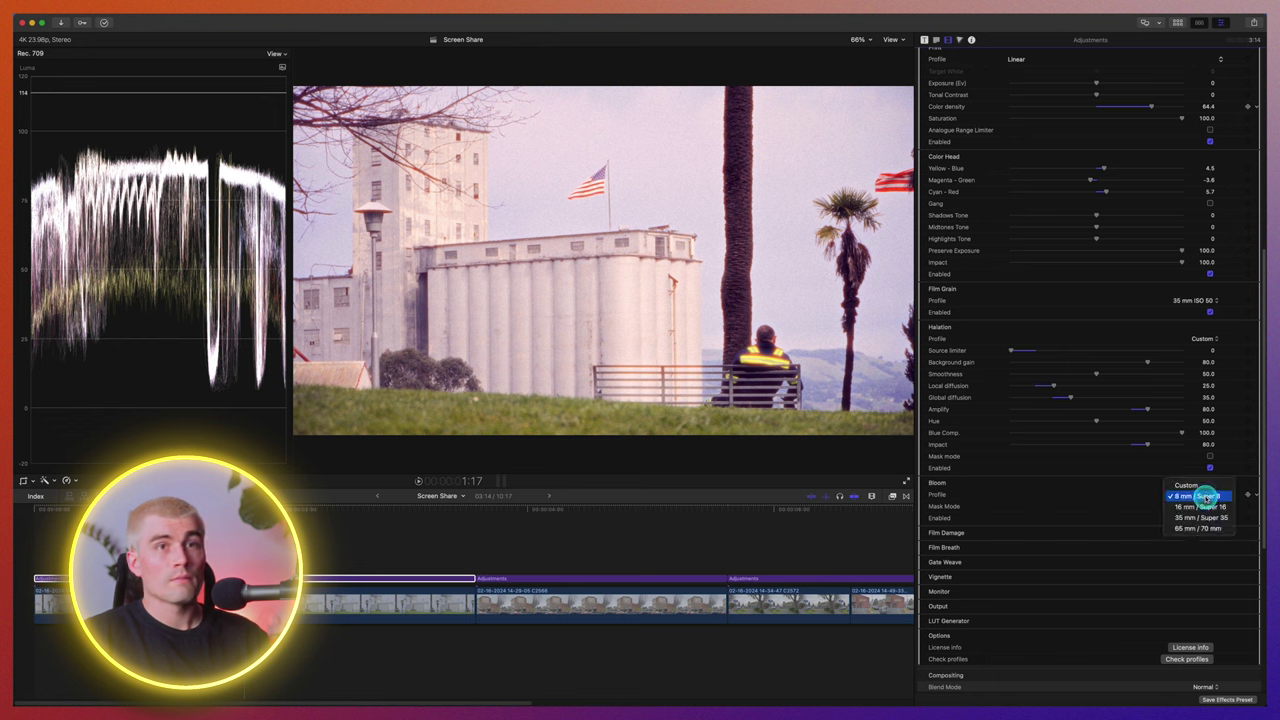
left_click(1203, 493)
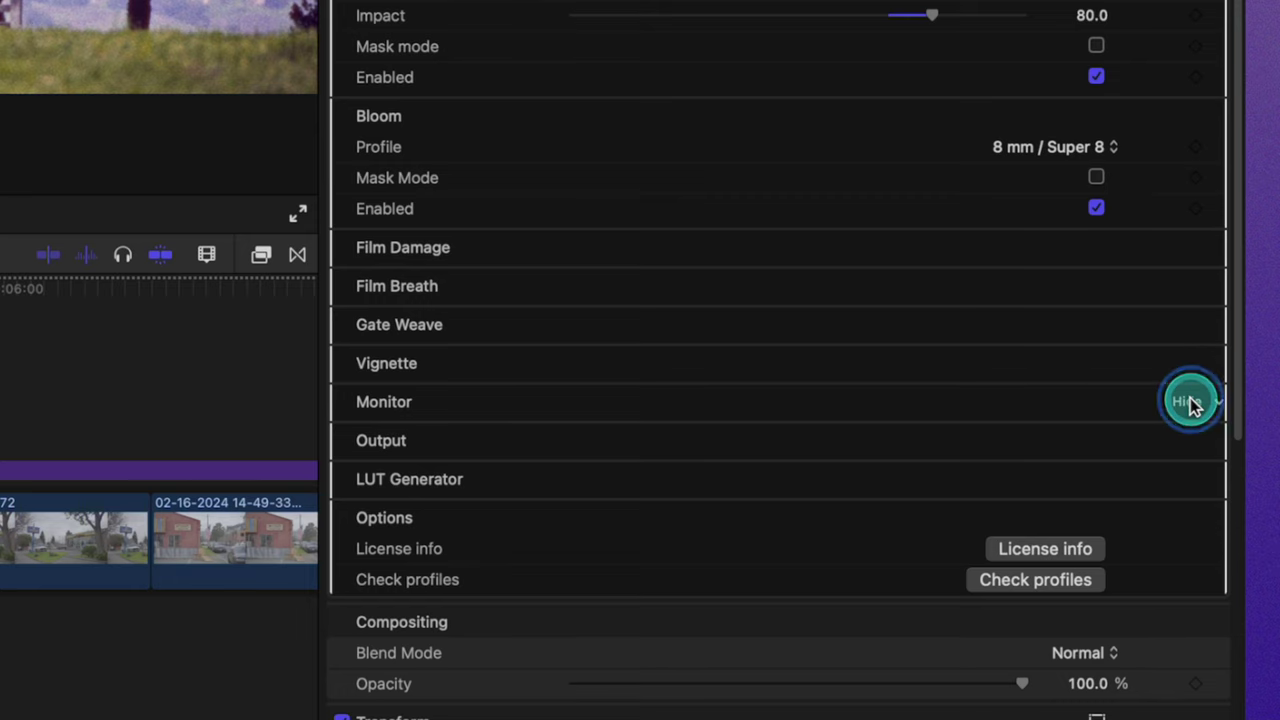
Show Monitor options, toggle False Color IRE on then off, and reveal the LUT Generator settings
left_click(1190, 400)
scroll(1186, 395, "down", 2)
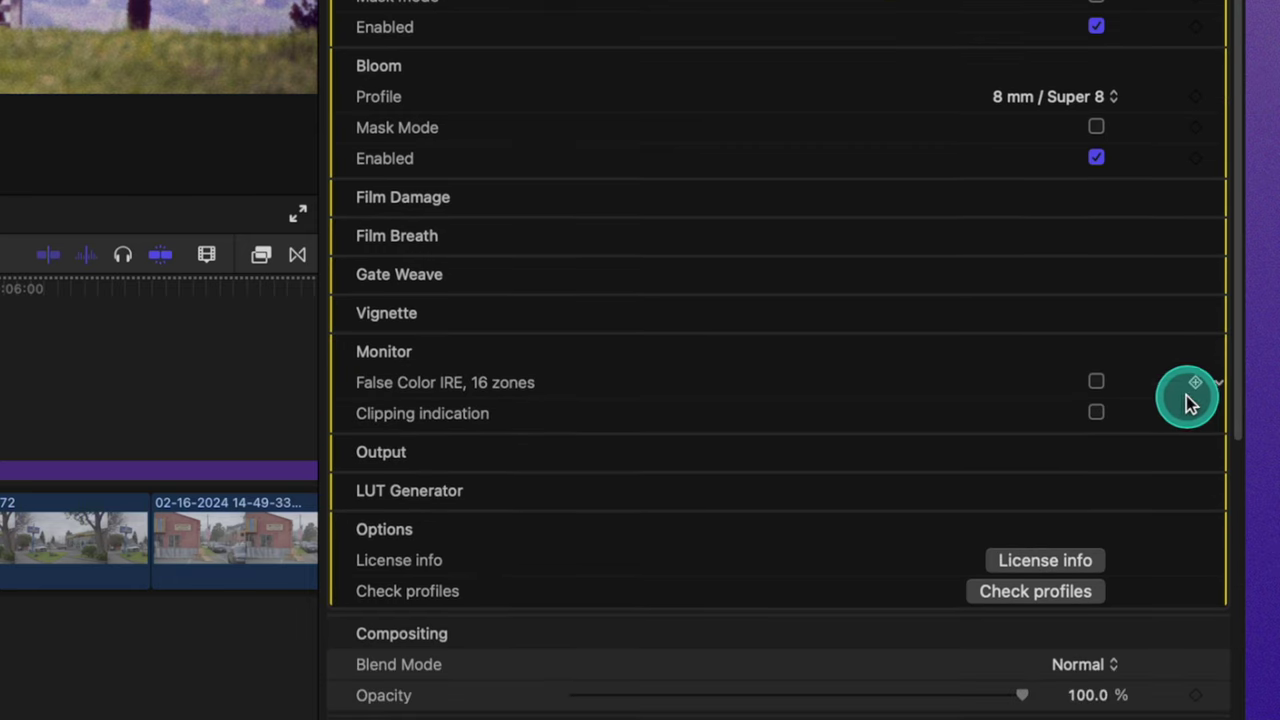
left_click(1097, 384)
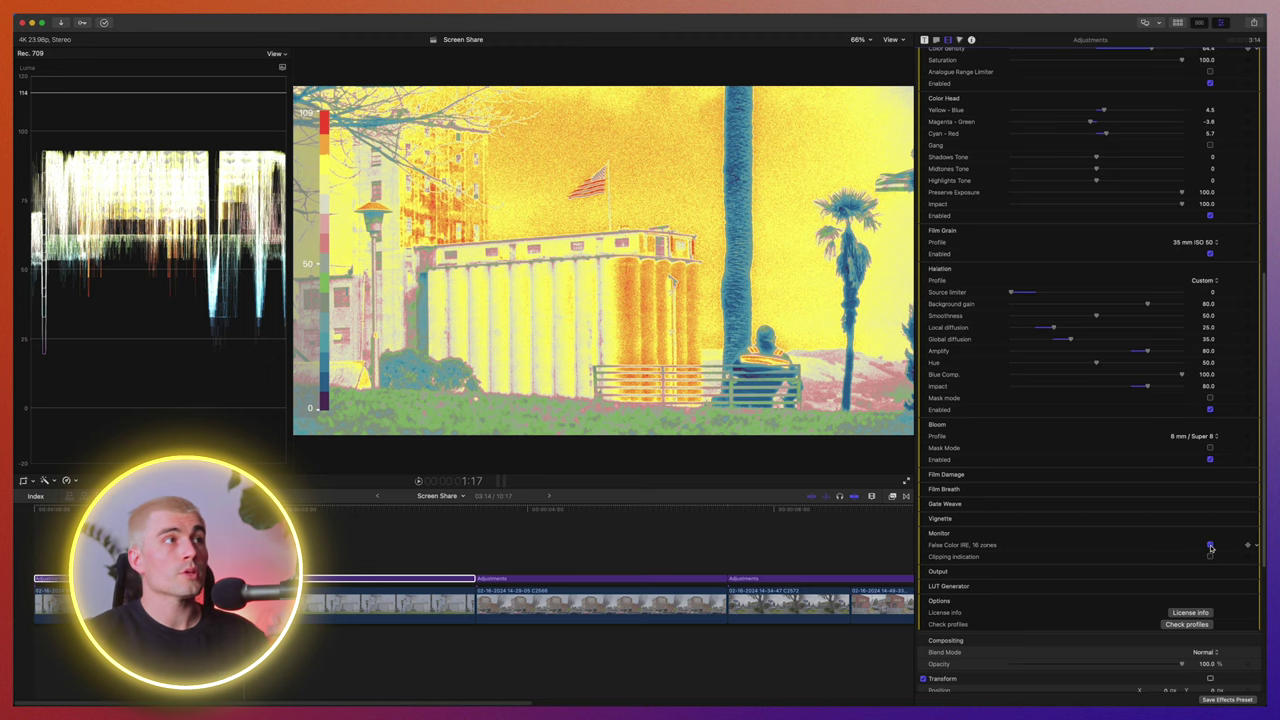
left_click(1210, 546)
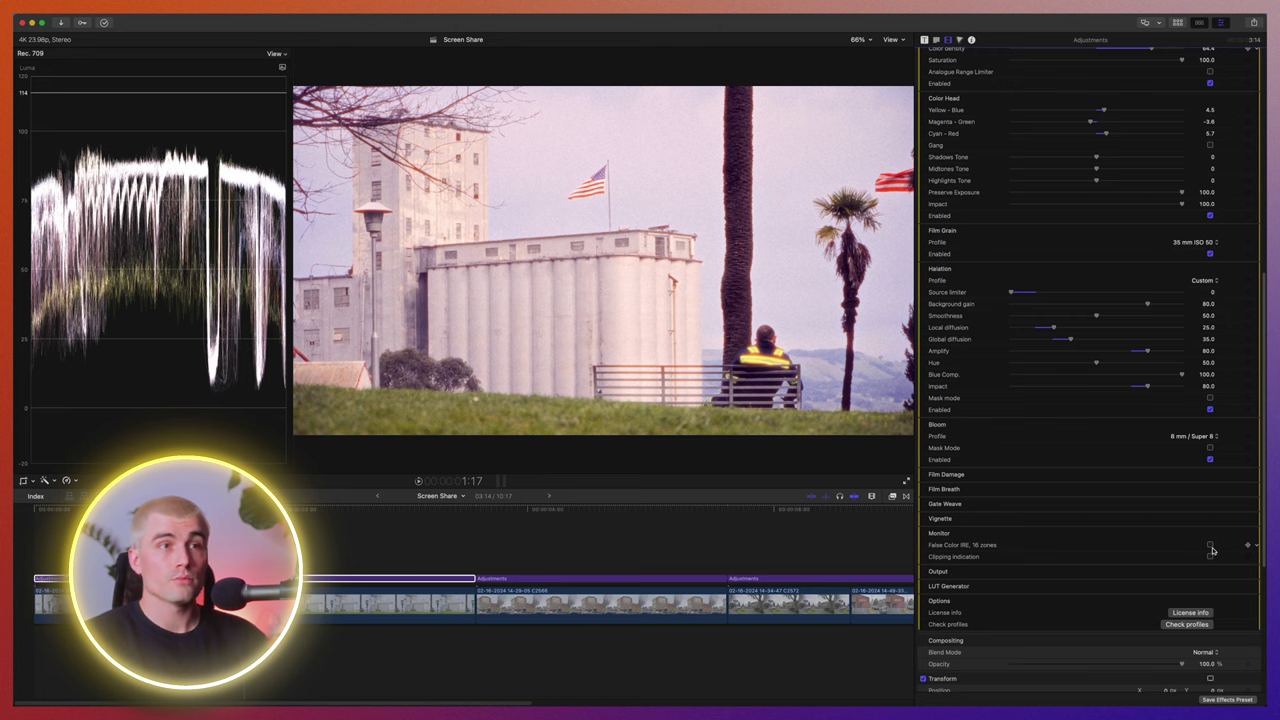
scroll(1220, 508, "down", 2)
left_click(1240, 504)
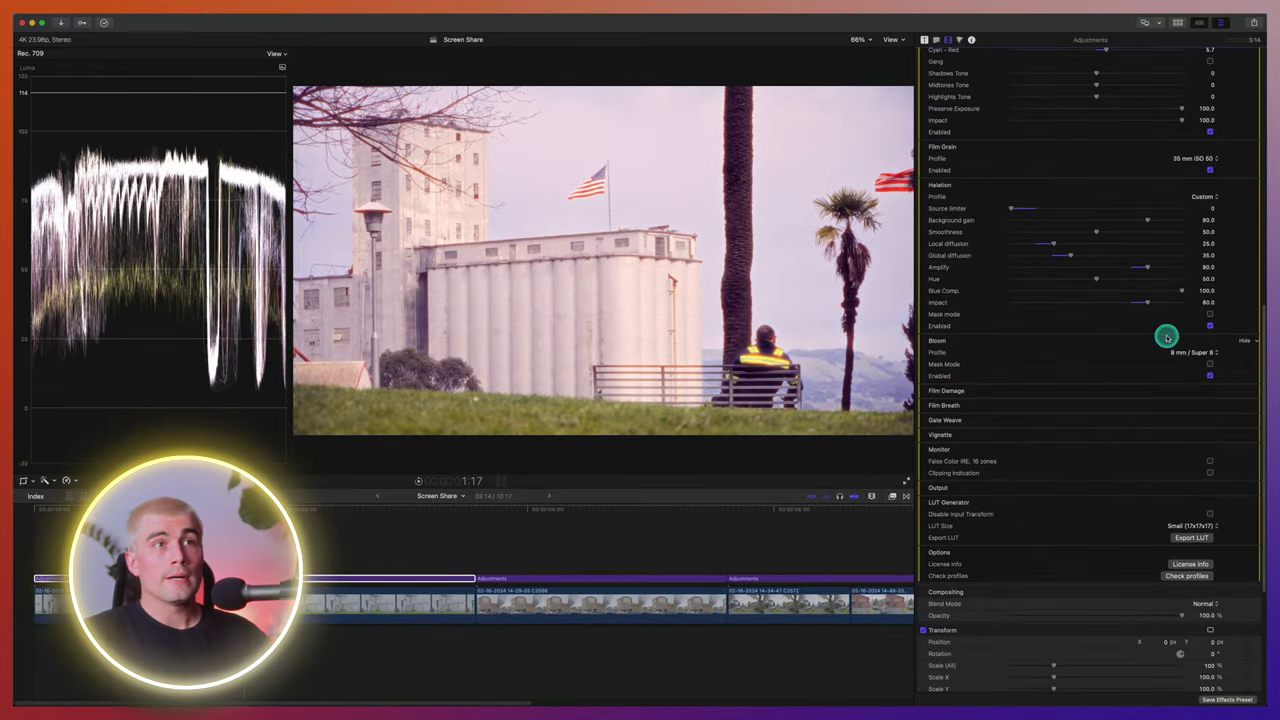
scroll(1165, 337, "down", 2)
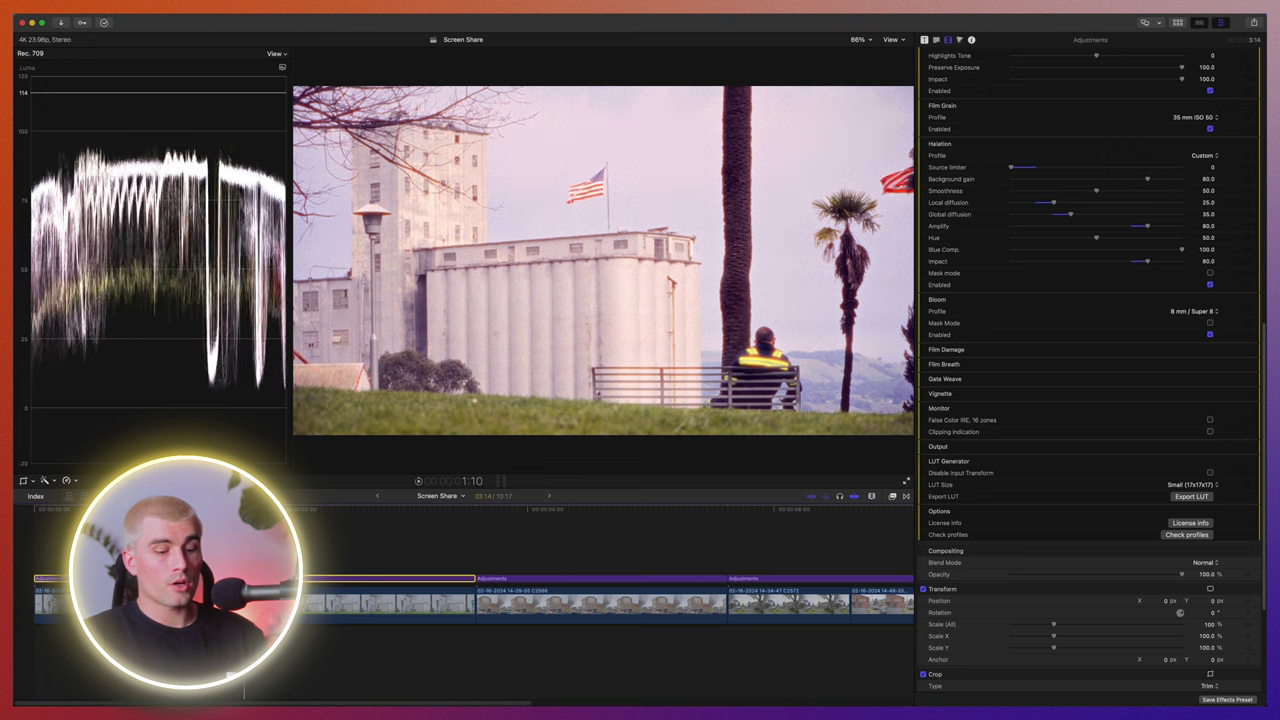
key("v")
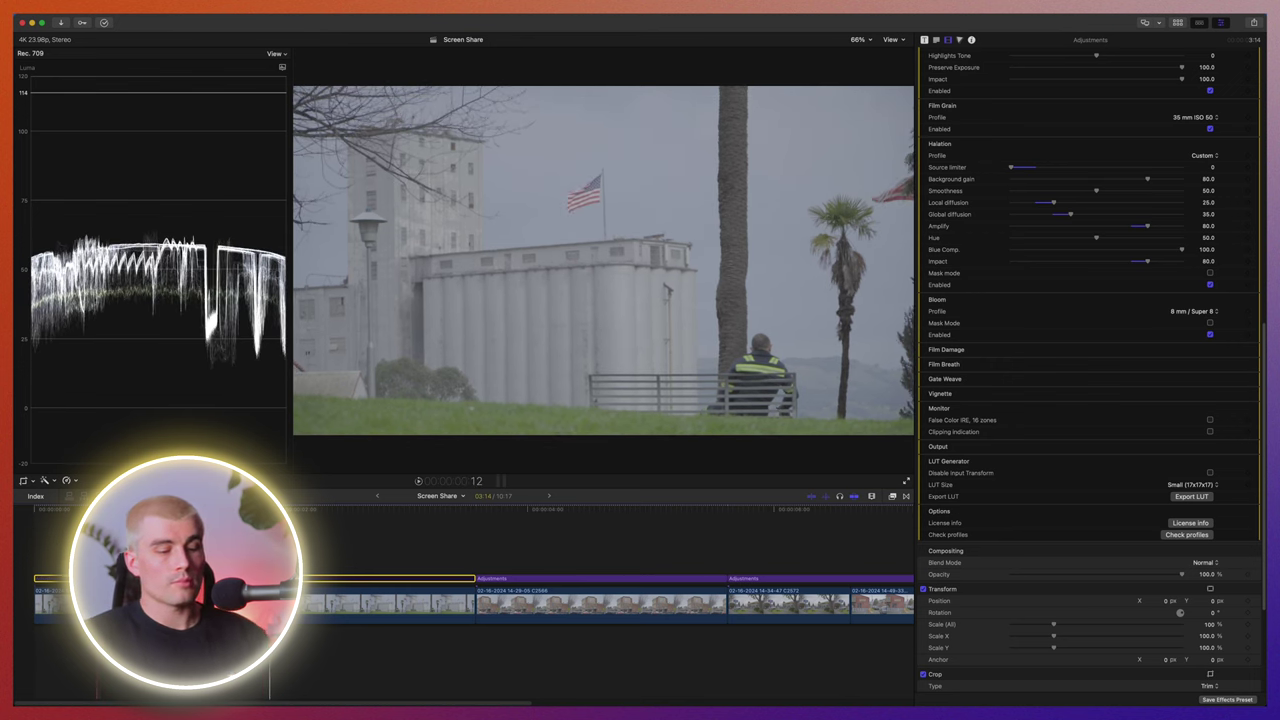
key("v")
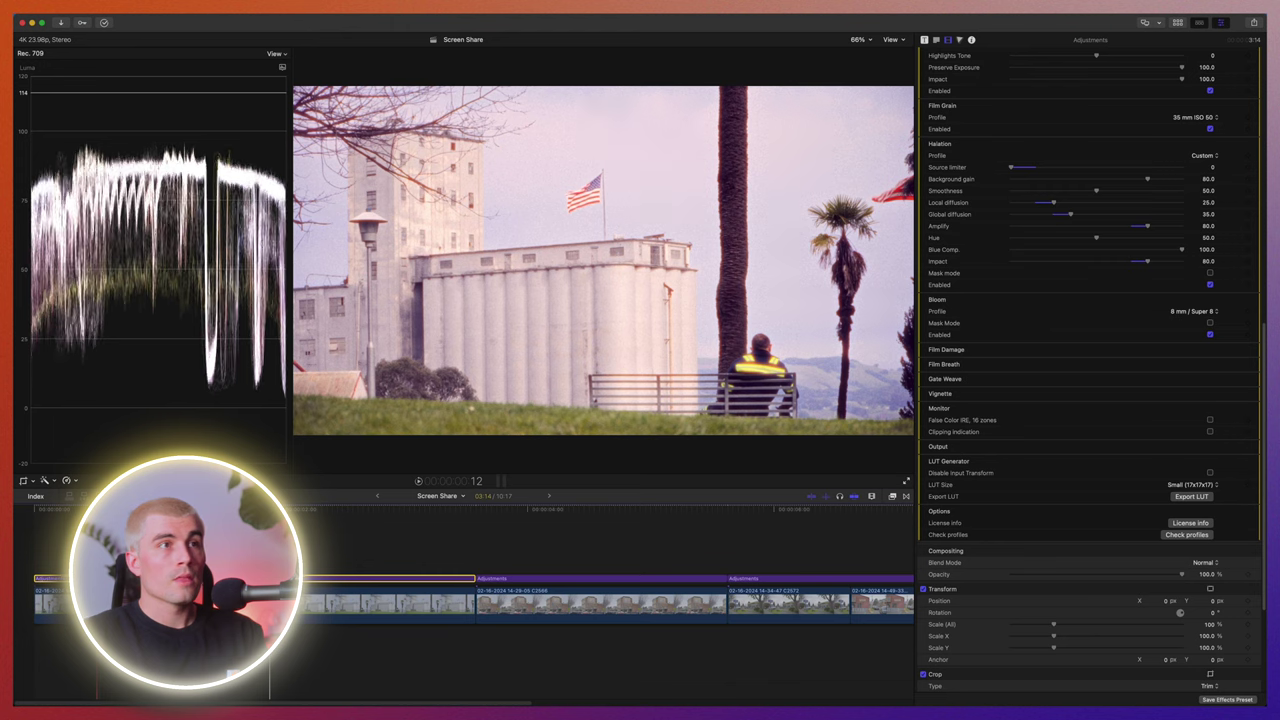
scroll(1072, 555, "down", 3)
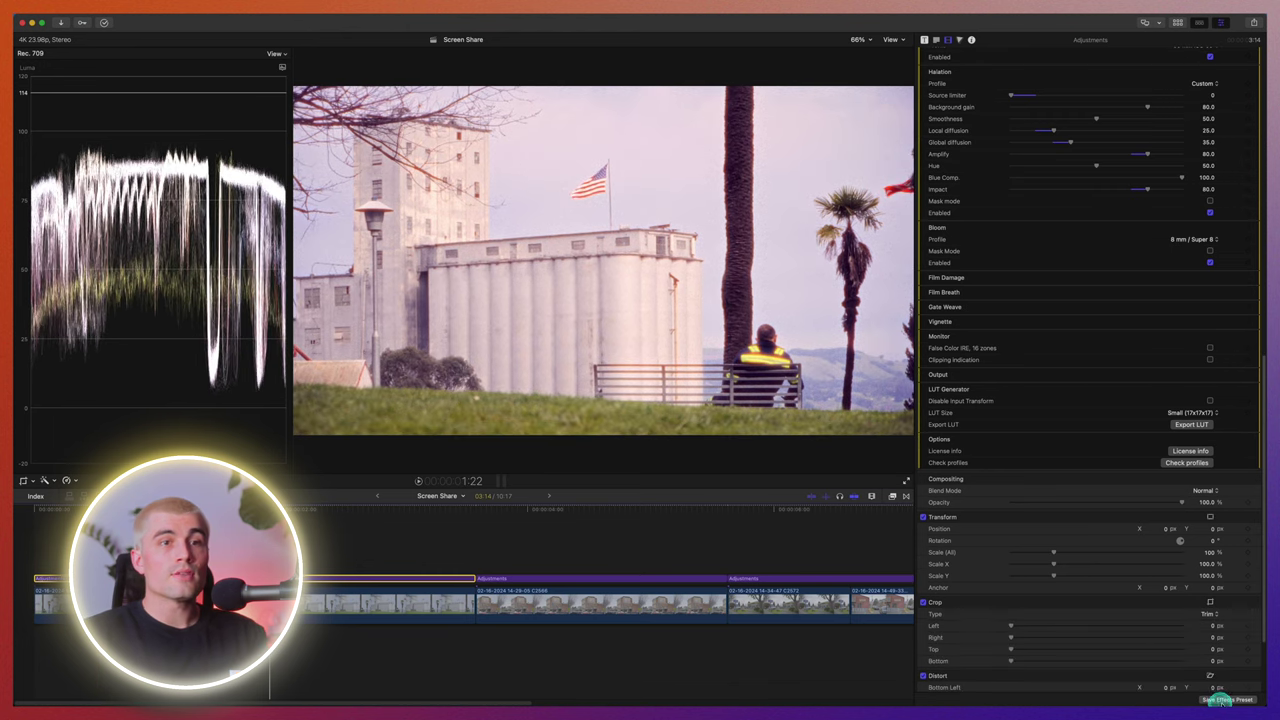
scroll(1097, 543, "up", 20)
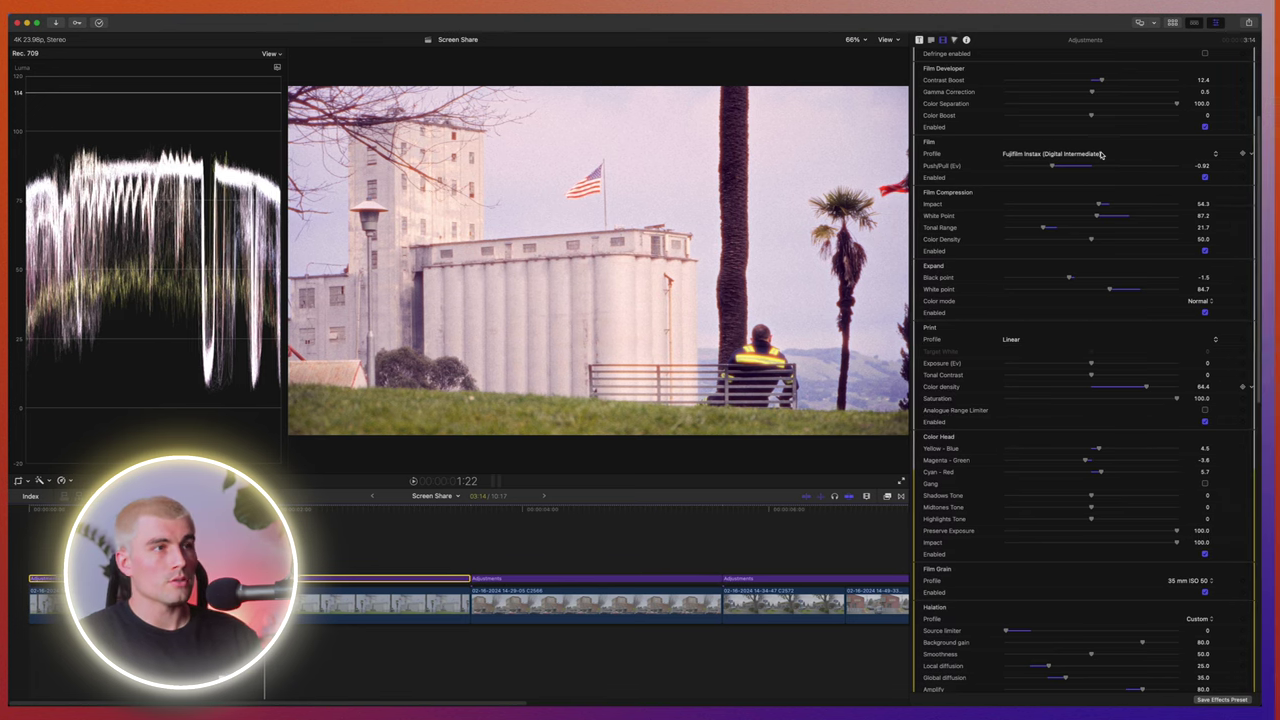
left_click(572, 510)
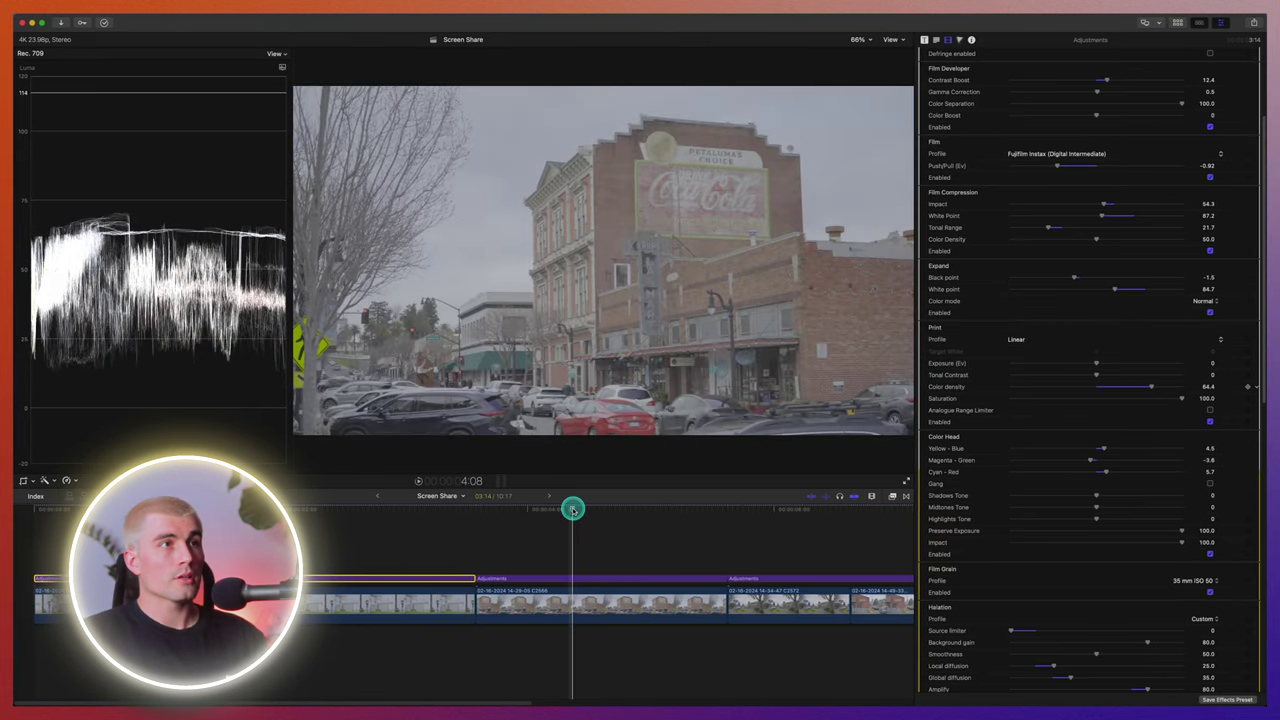
Drag Dehancer Pro v2 from the Effects browser onto the middle adjustment clip
left_click(570, 578)
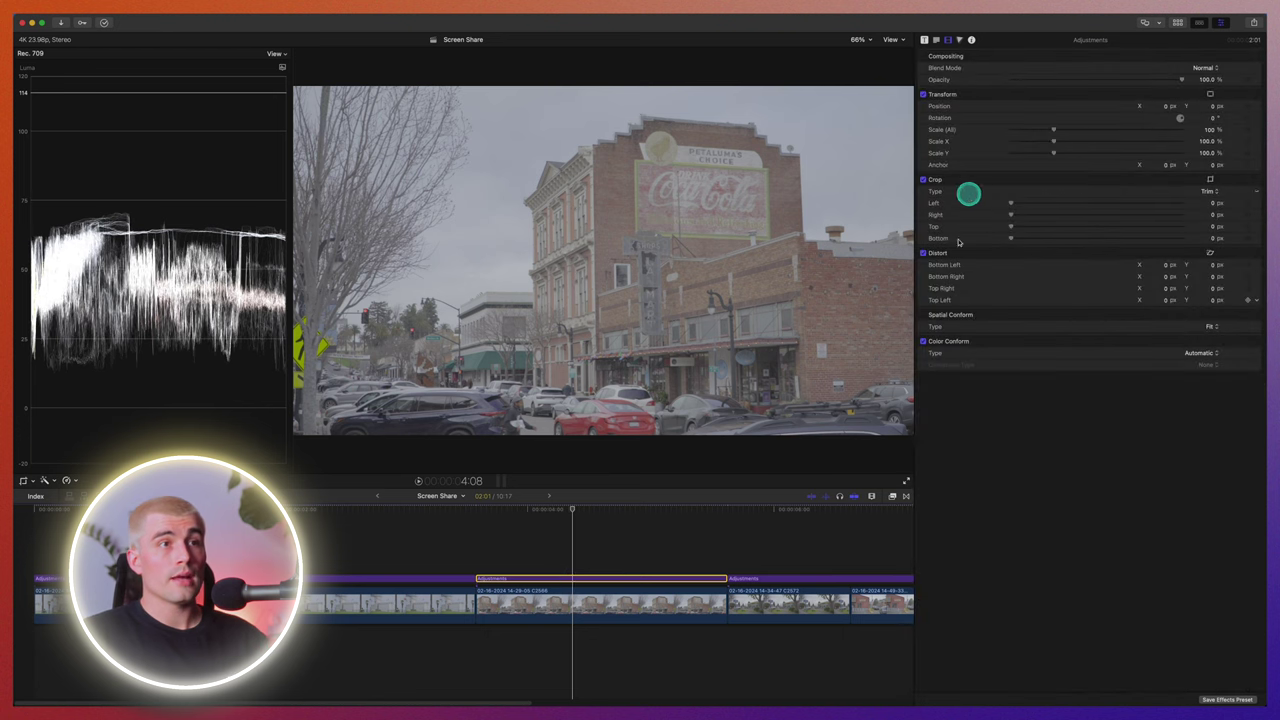
scroll(825, 527, "right", 5)
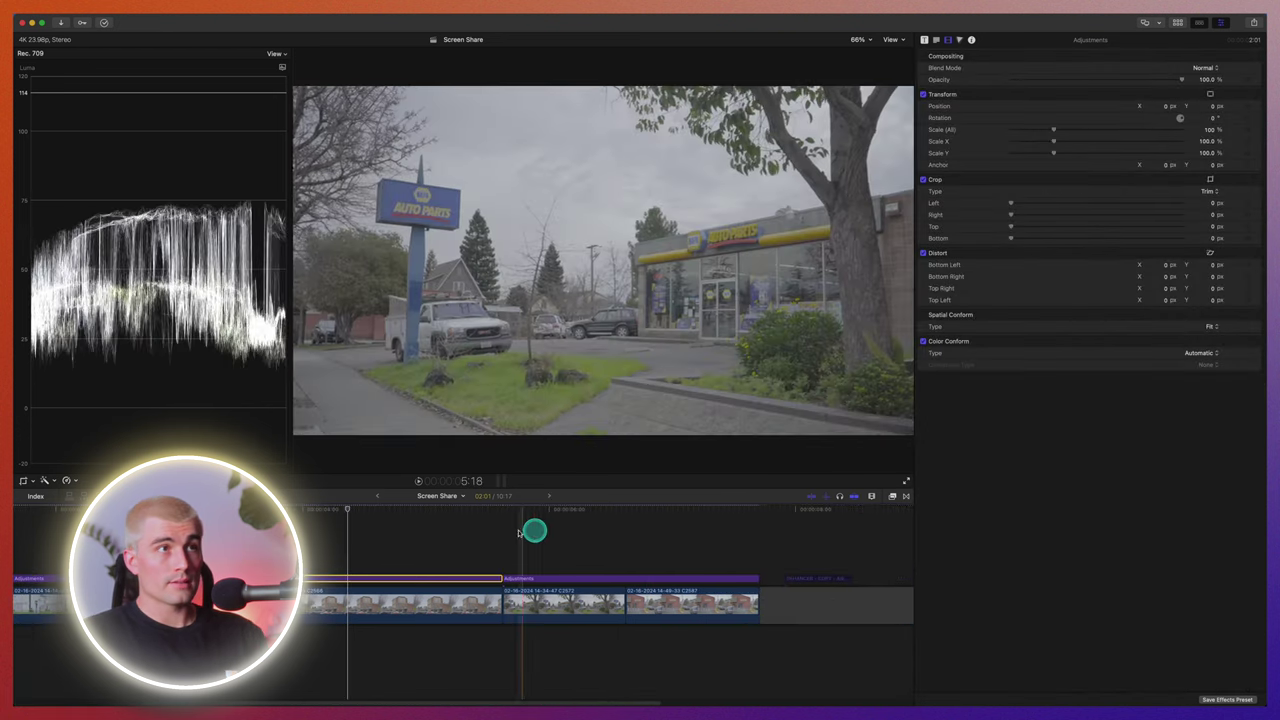
left_click(889, 496)
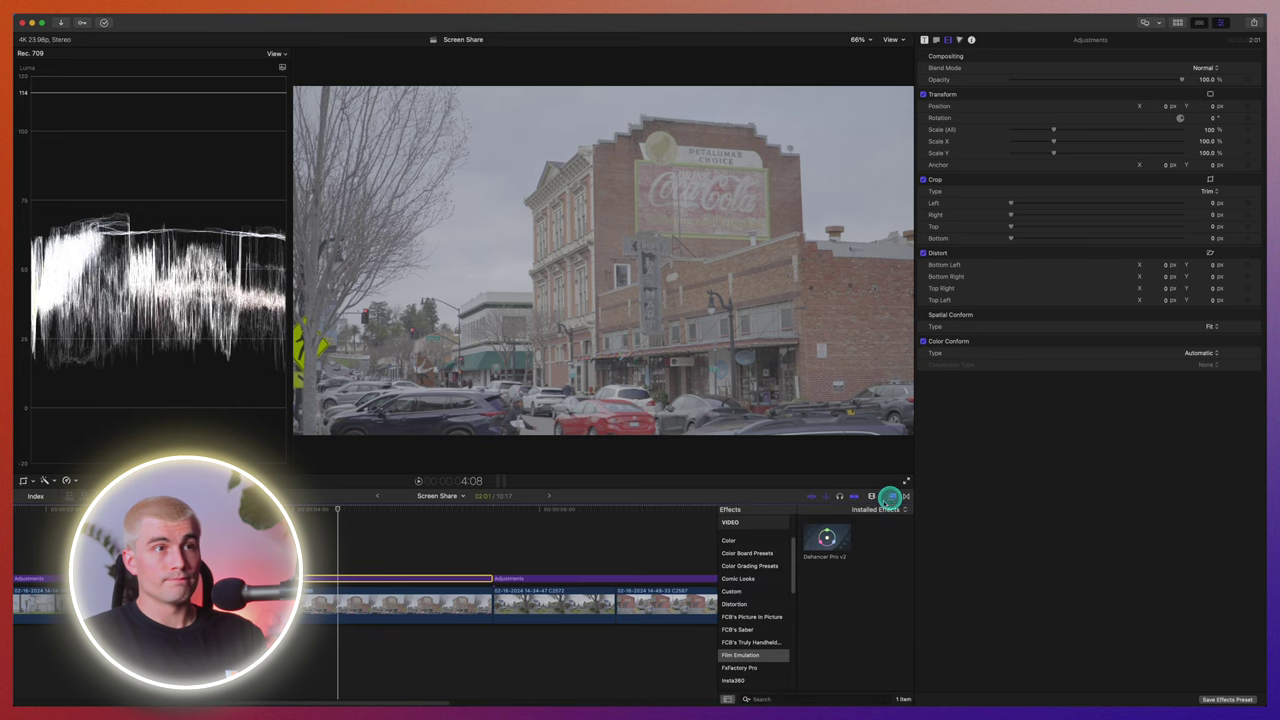
left_click_drag(826, 540, 345, 579)
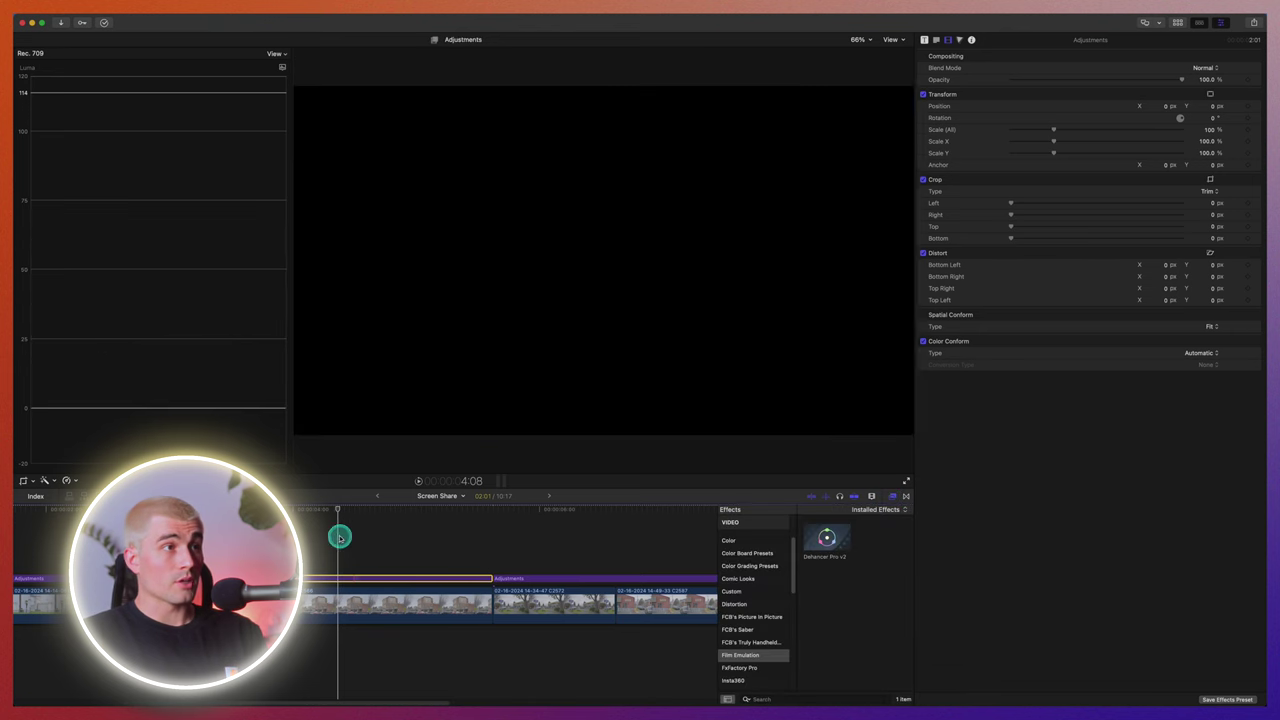
left_click(1050, 94)
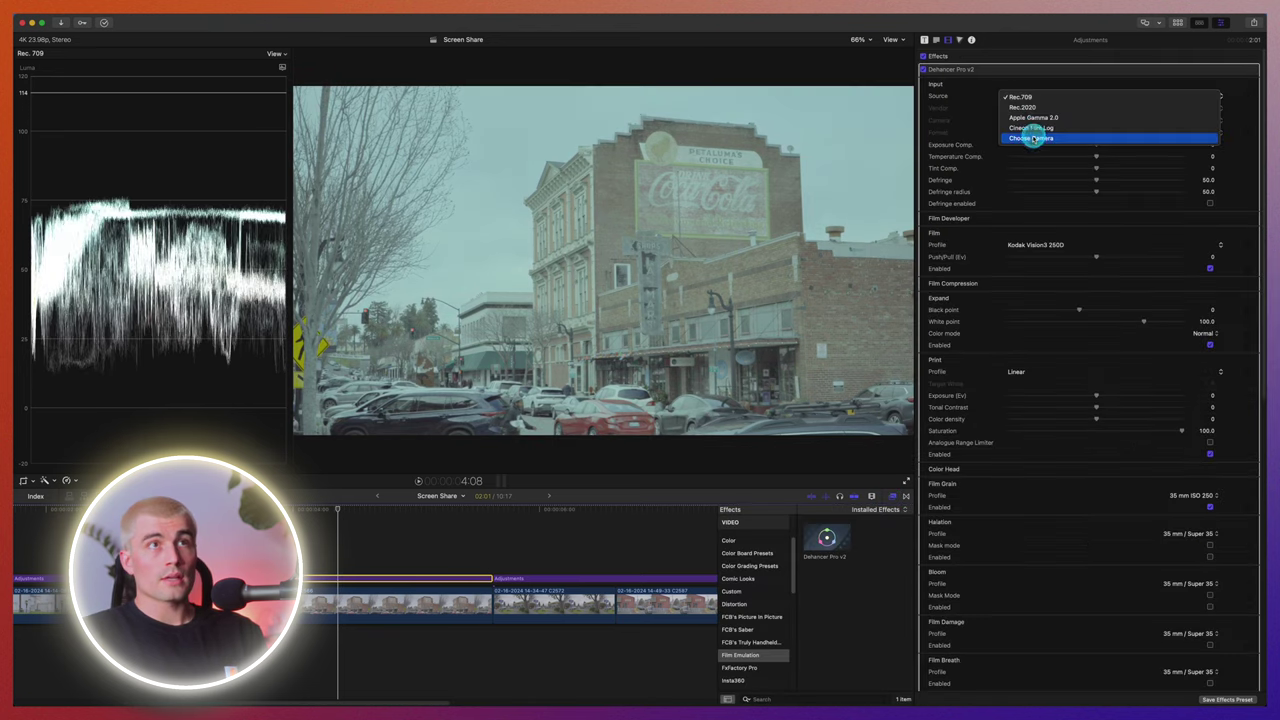
Set Dehancer's input to the Sony A6400 S-Log3 camera and the film profile to Kodak Gold 200
left_click(1033, 138)
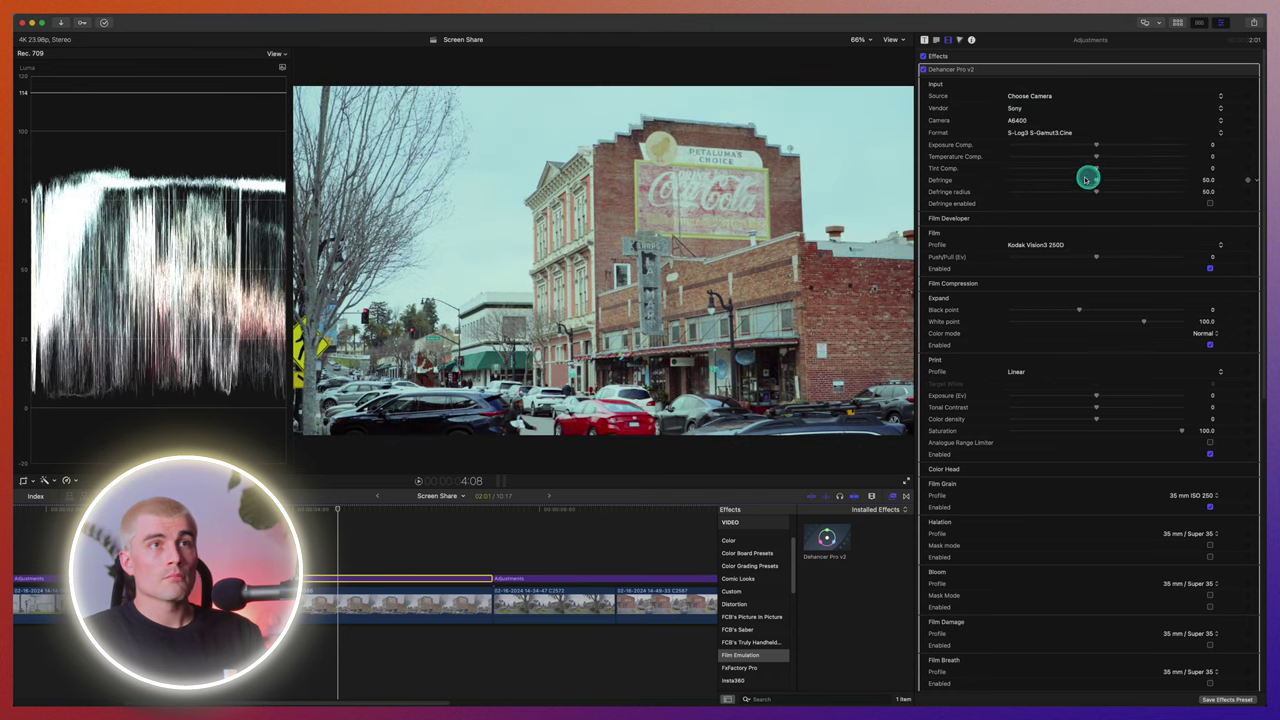
left_click(1040, 245)
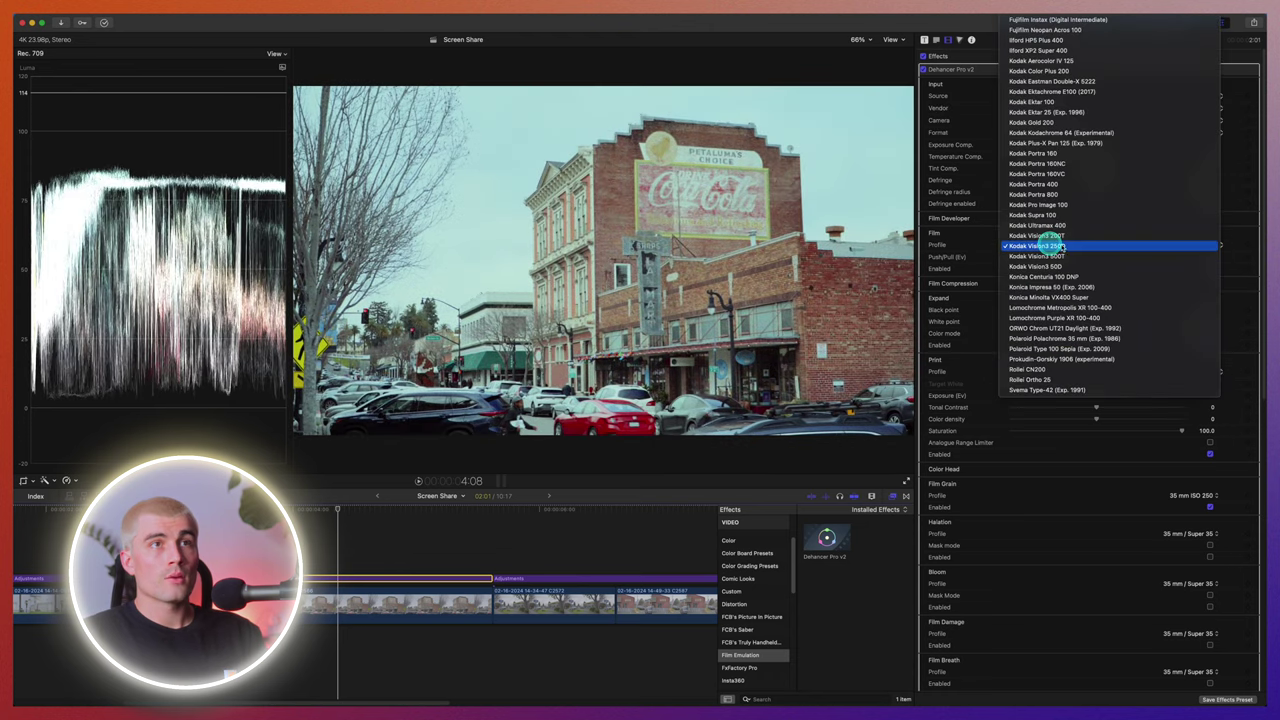
left_click(1090, 122)
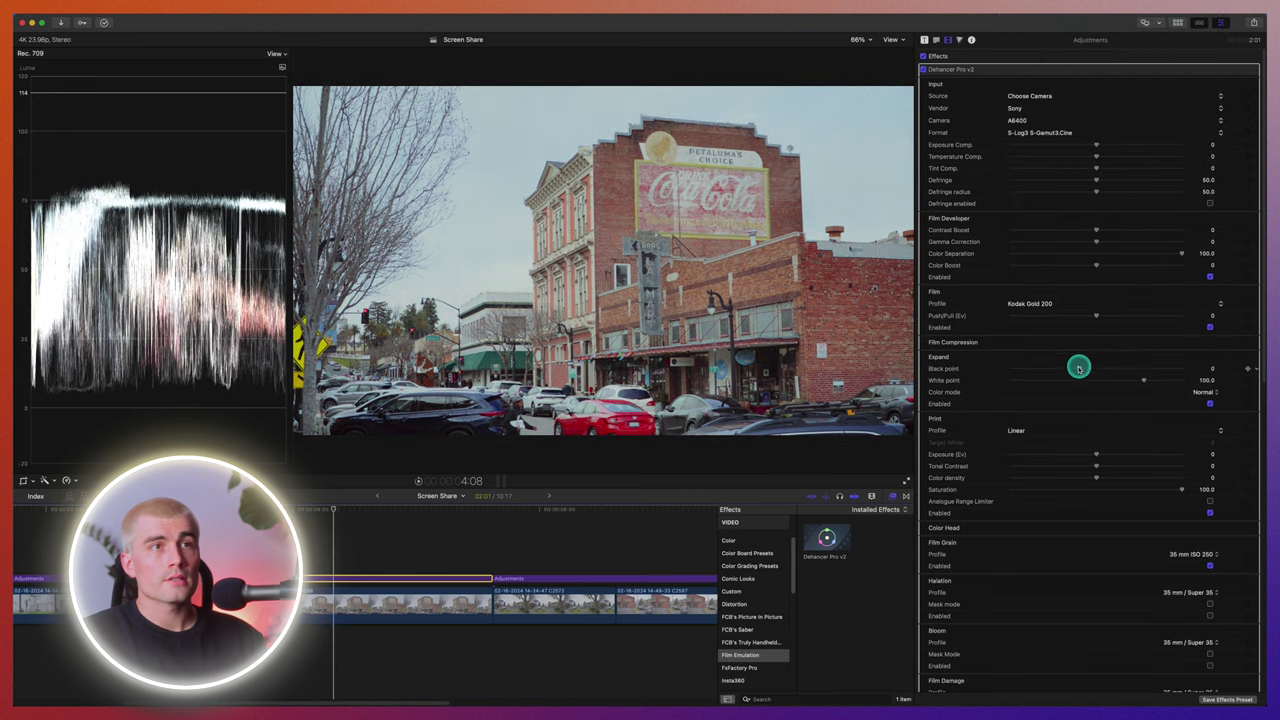
Set white point 89.6 and black point -1.5, and raise contrast, gamma and colour boost
left_click_drag(1140, 378, 1074, 369)
left_click_drag(1096, 156, 1119, 168)
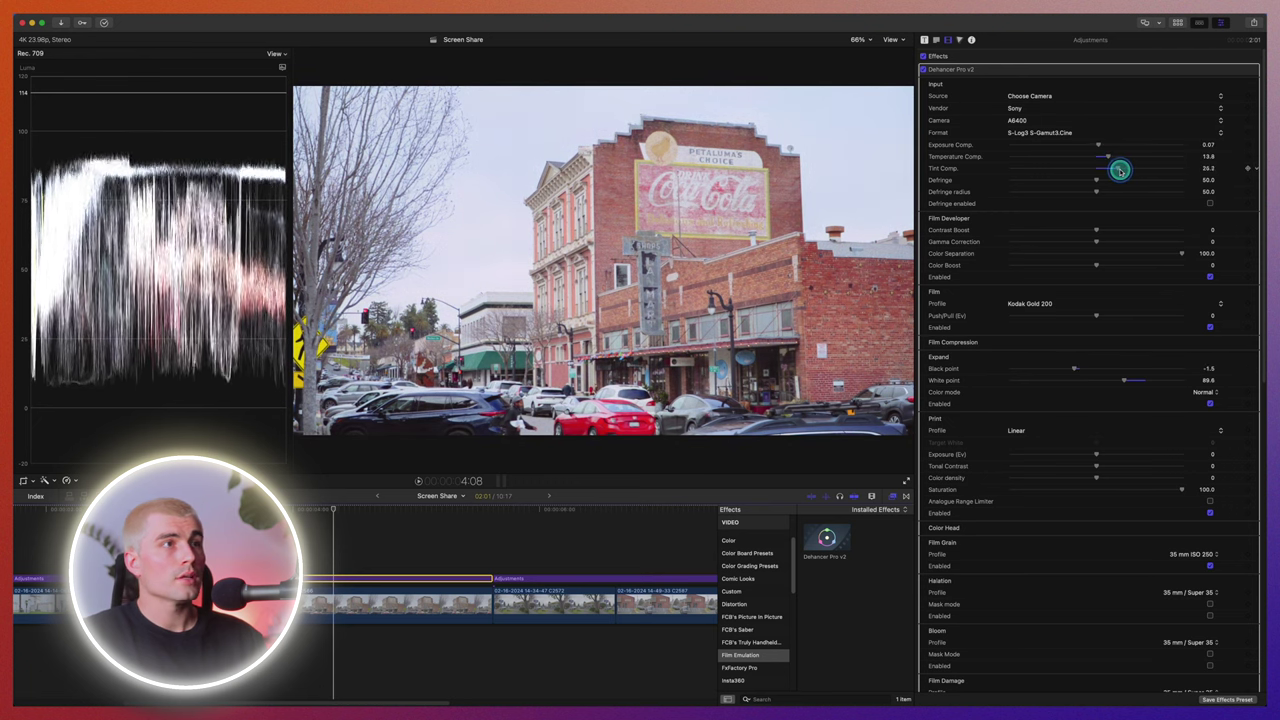
left_click_drag(1096, 230, 1109, 263)
scroll(1115, 290, "down", 1)
left_click(1123, 323)
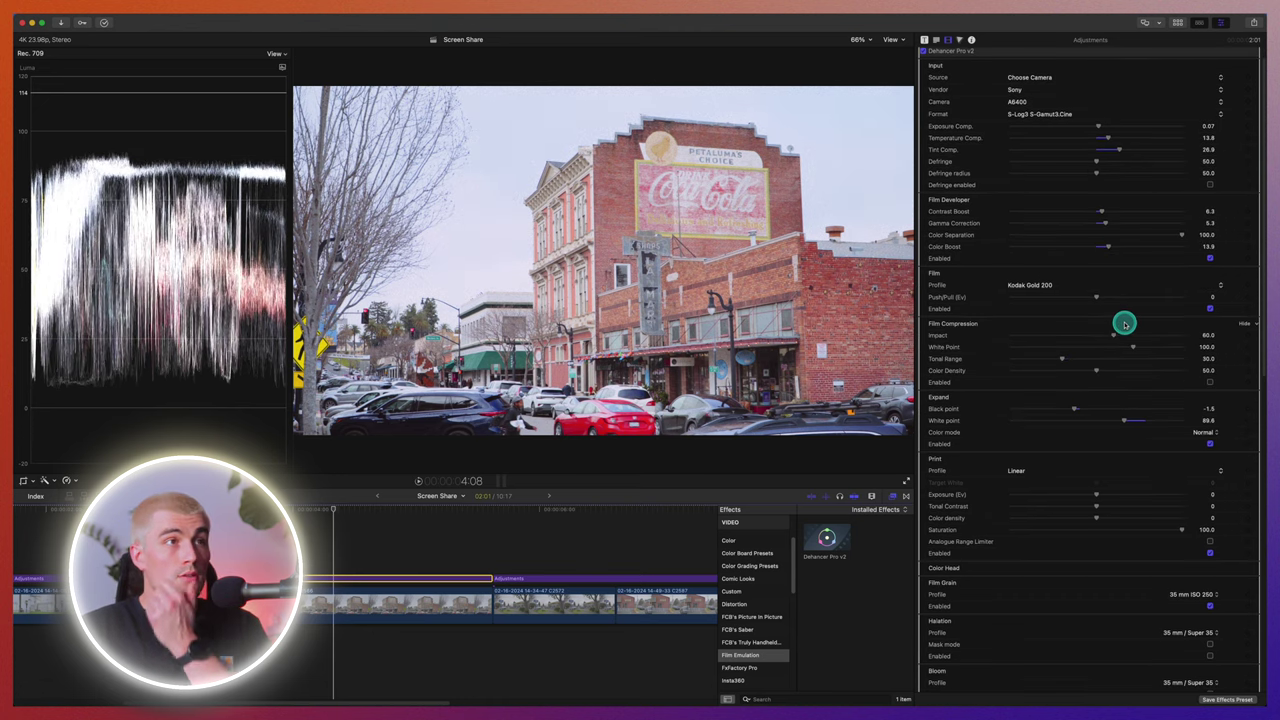
scroll(1106, 366, "down", 1)
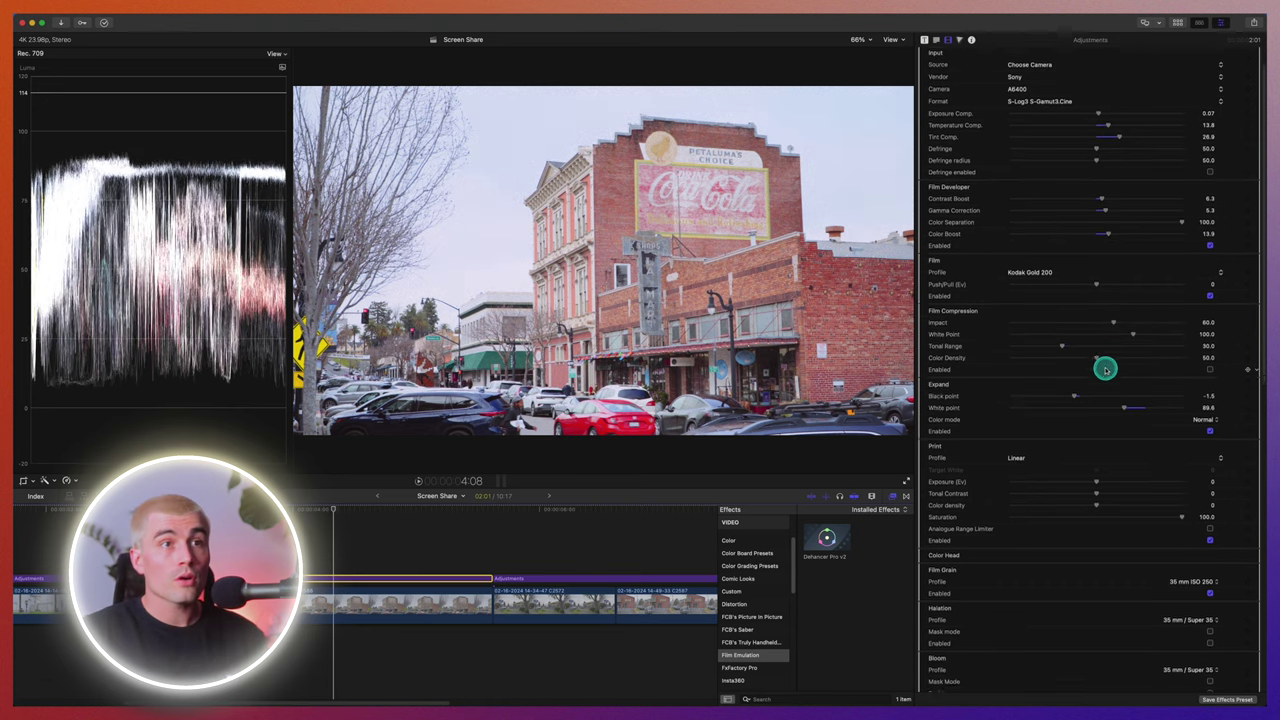
Use Kodak 2383 Print Film as the print profile and reduce its tonal contrast
left_click(1018, 451)
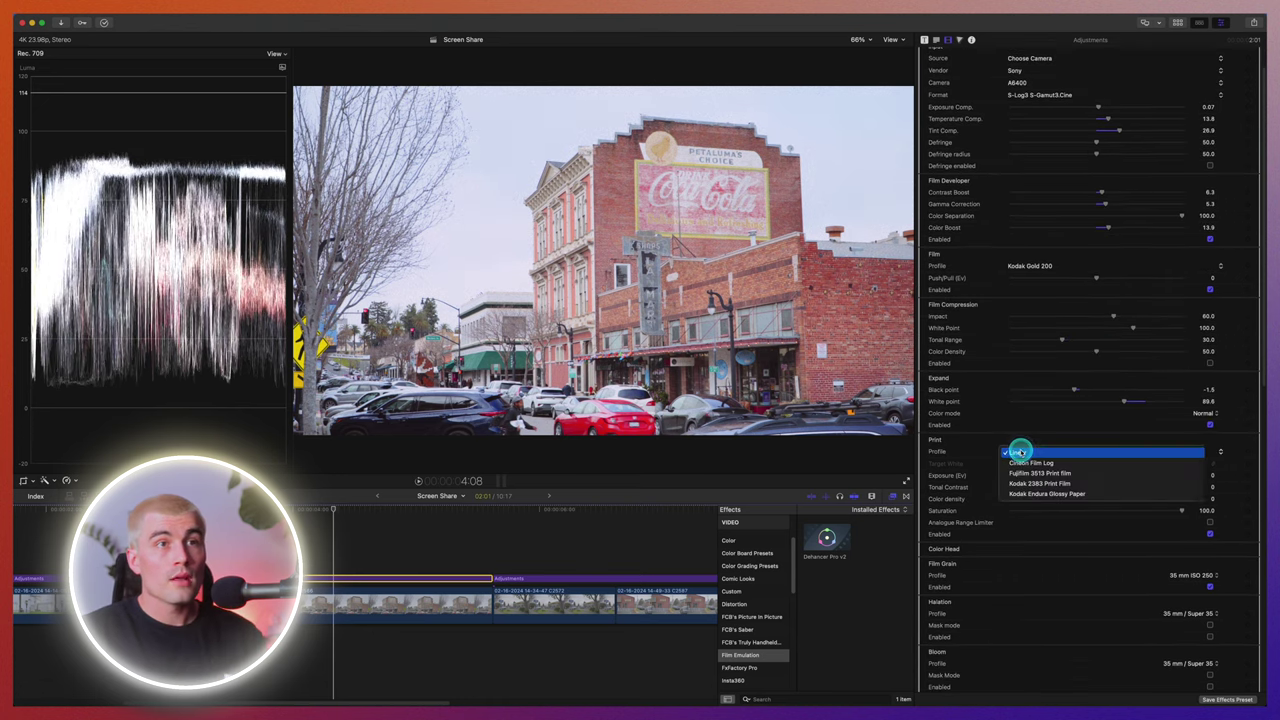
left_click(1090, 482)
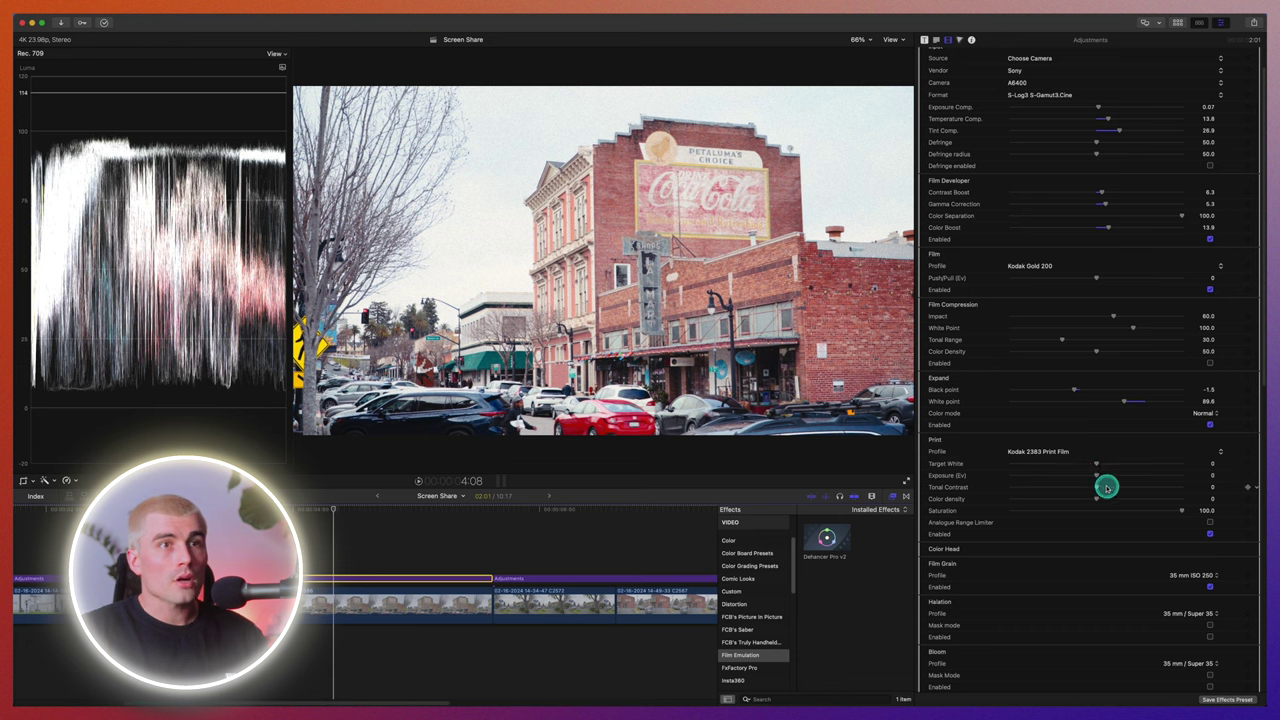
left_click_drag(1097, 488, 1076, 492)
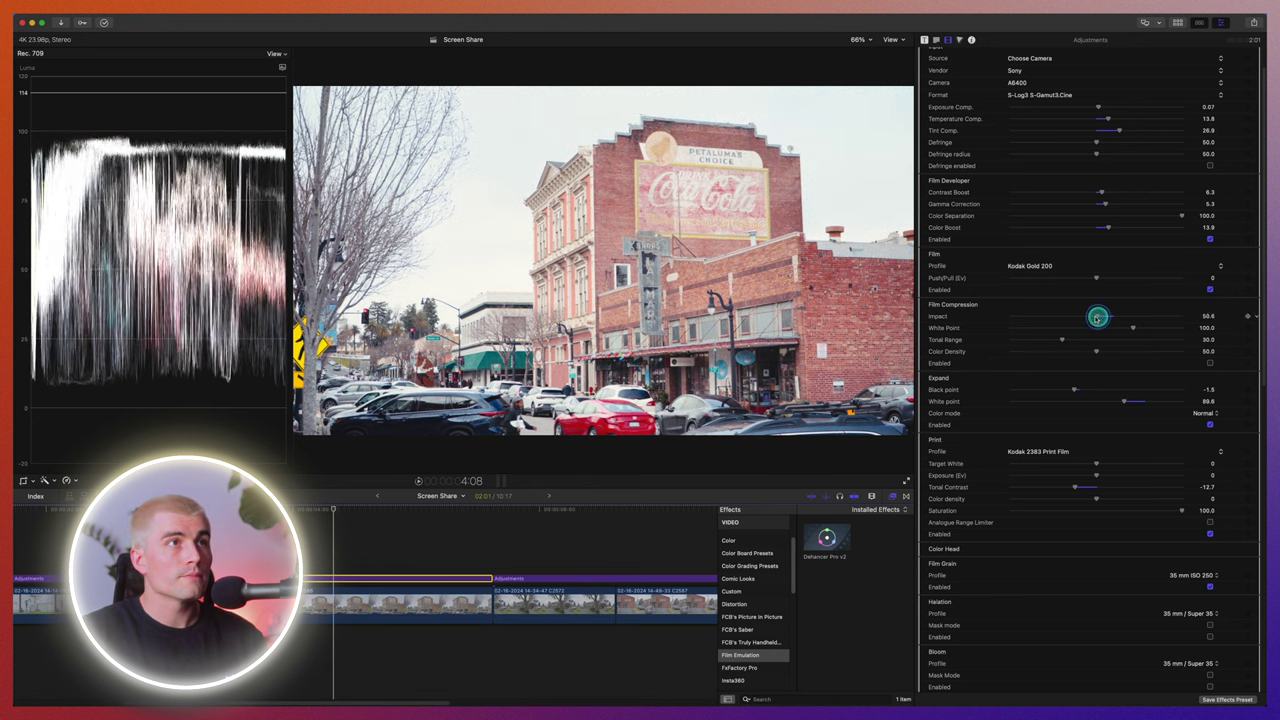
Set film compression impact to 76.9 and raise its white point, tonal range and colour density
left_click_drag(1097, 317, 1056, 318)
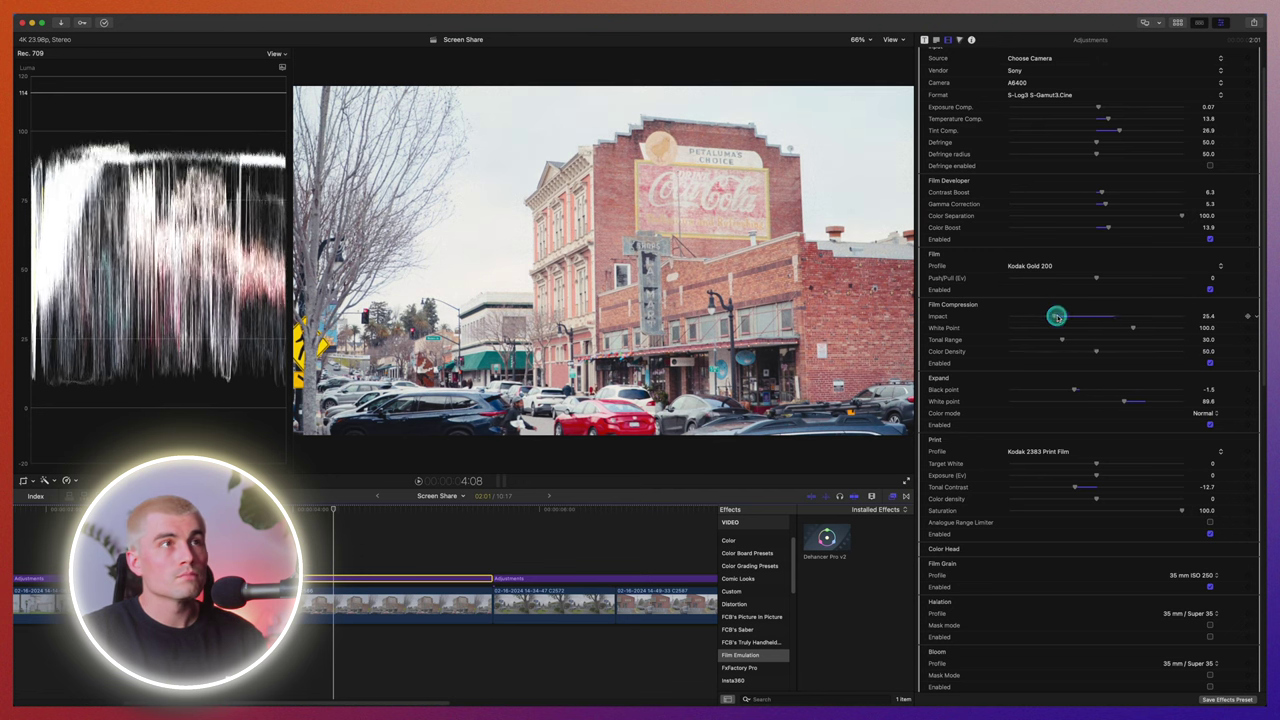
left_click_drag(1055, 317, 1149, 329)
left_click_drag(1064, 339, 1141, 351)
left_click(1210, 363)
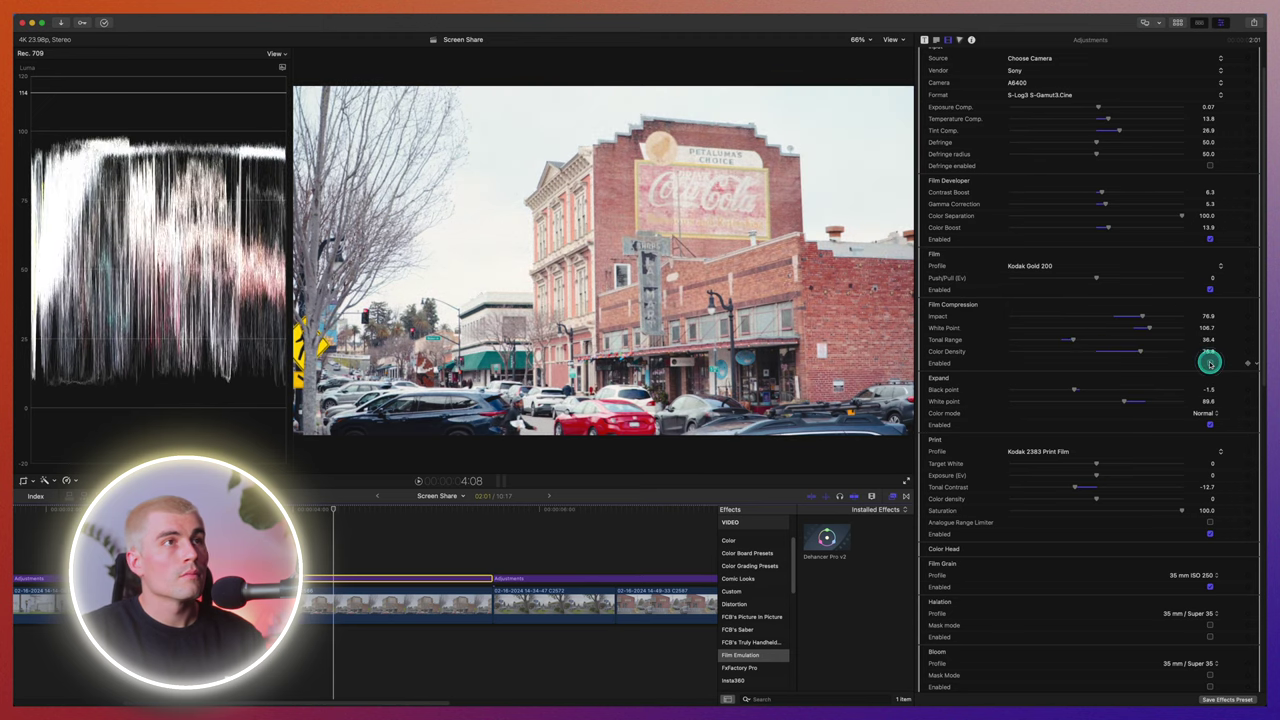
left_click(1210, 363)
Shift Color Head tints (Yellow-Blue -5.6, Magenta-Green -0.7, Cyan-Red 1.7) and enable halation, showing its mask
left_click(1234, 497)
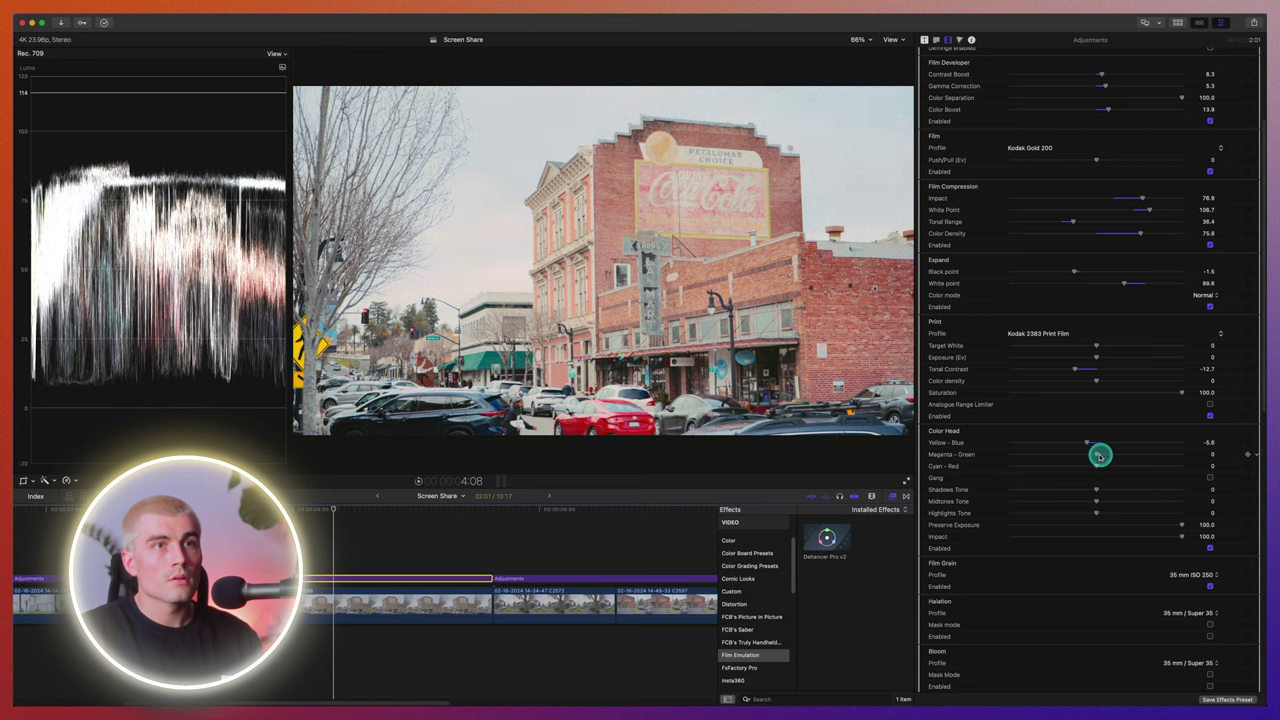
left_click_drag(1100, 451, 1097, 463)
scroll(1133, 473, "down", 1)
scroll(1133, 473, "down", 5)
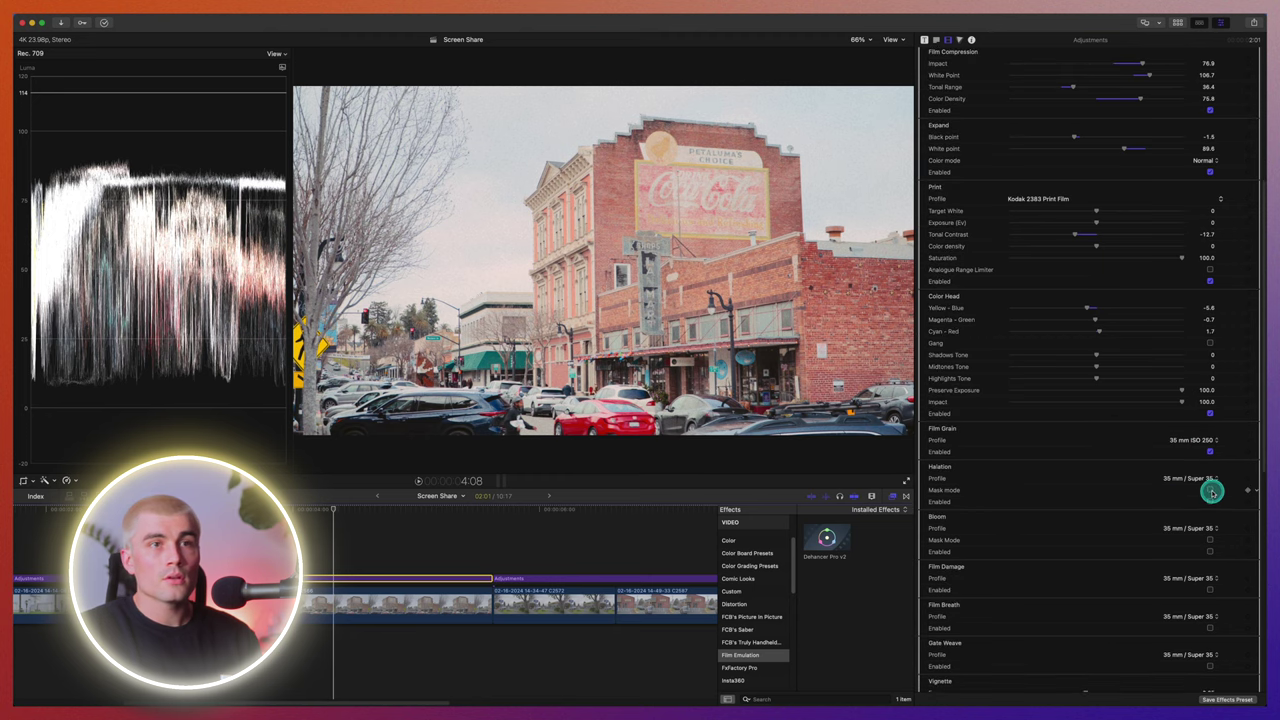
left_click(1210, 502)
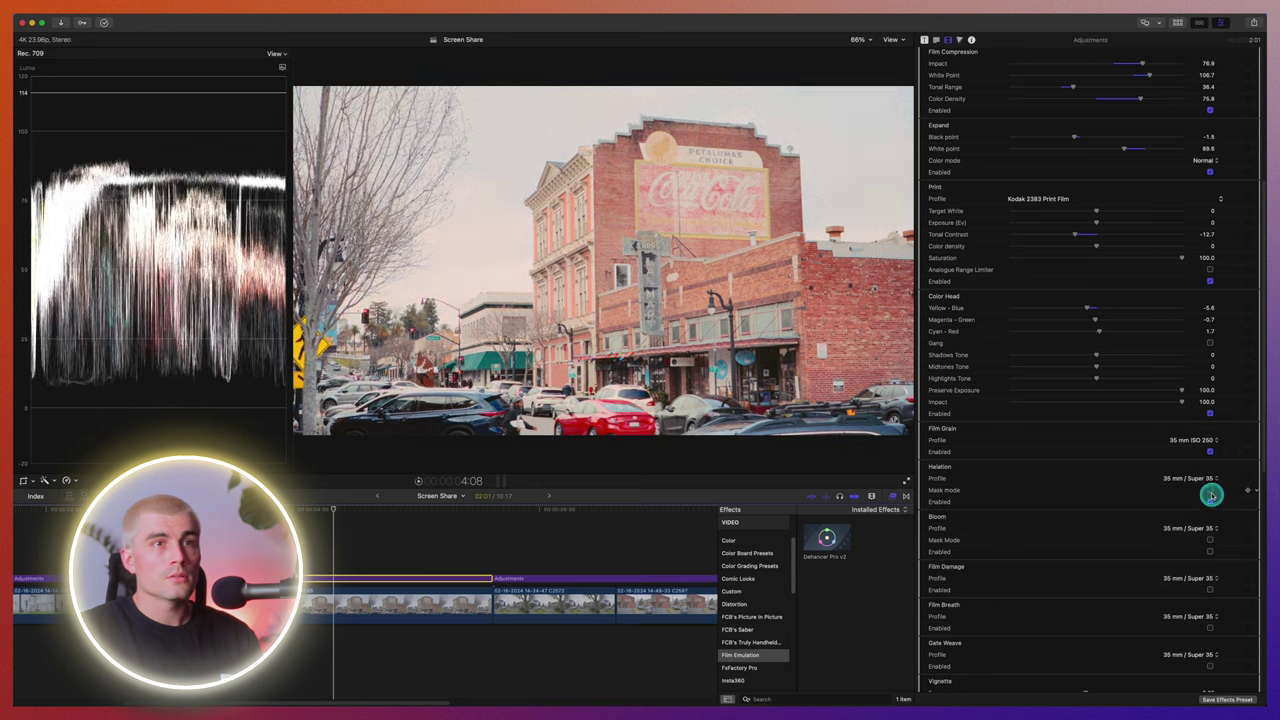
left_click(1210, 490)
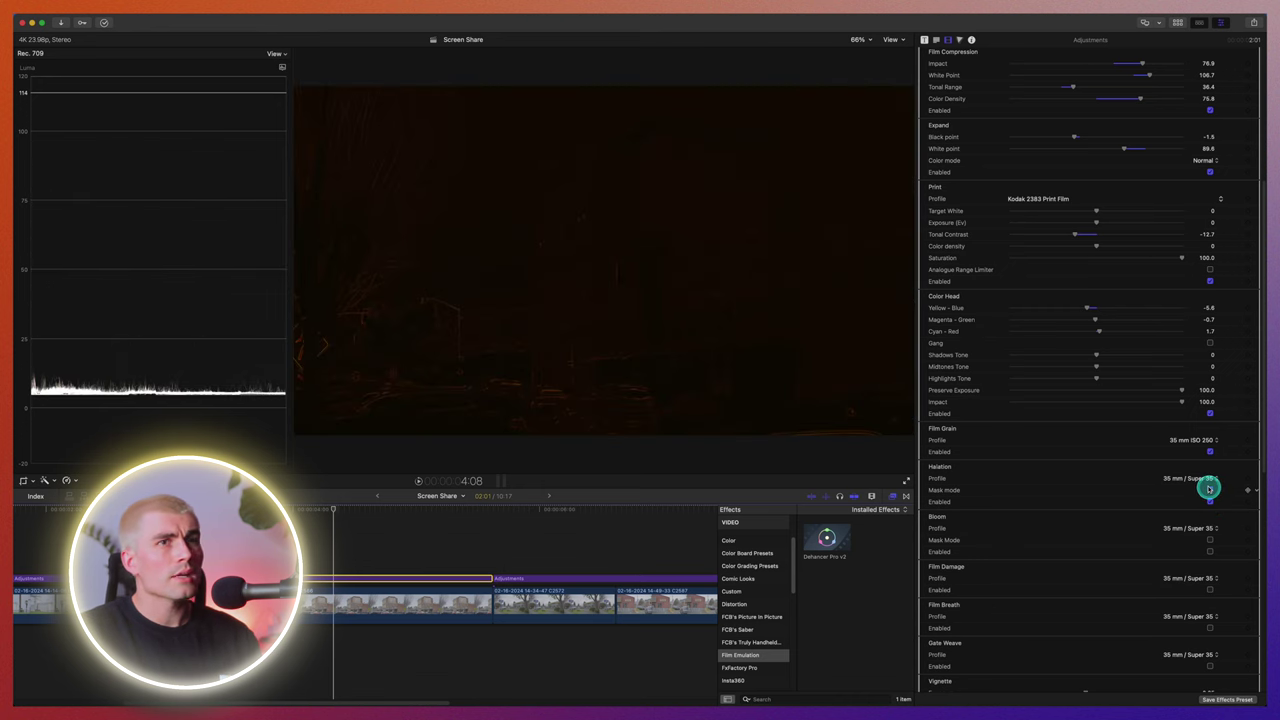
Try 35 mm and 16 mm halation profiles, then switch to custom with source limiter 40.0
left_click(1209, 489)
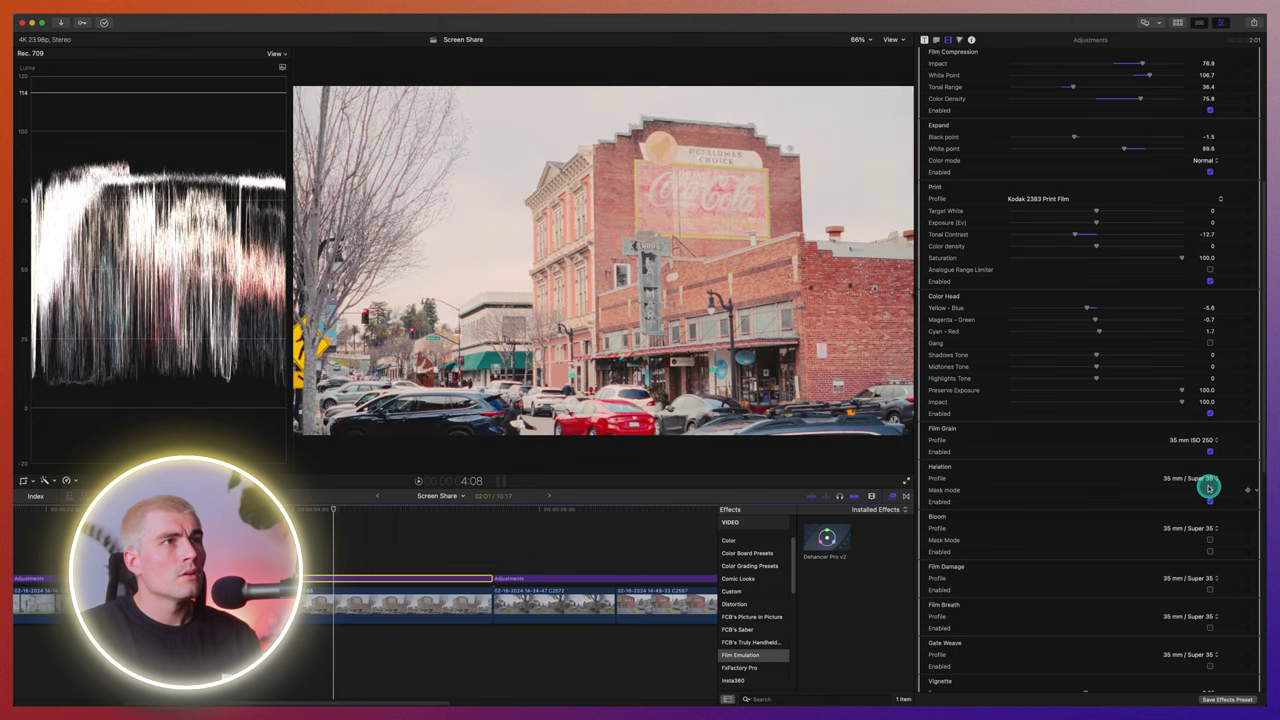
left_click(1208, 486)
left_click(1190, 479)
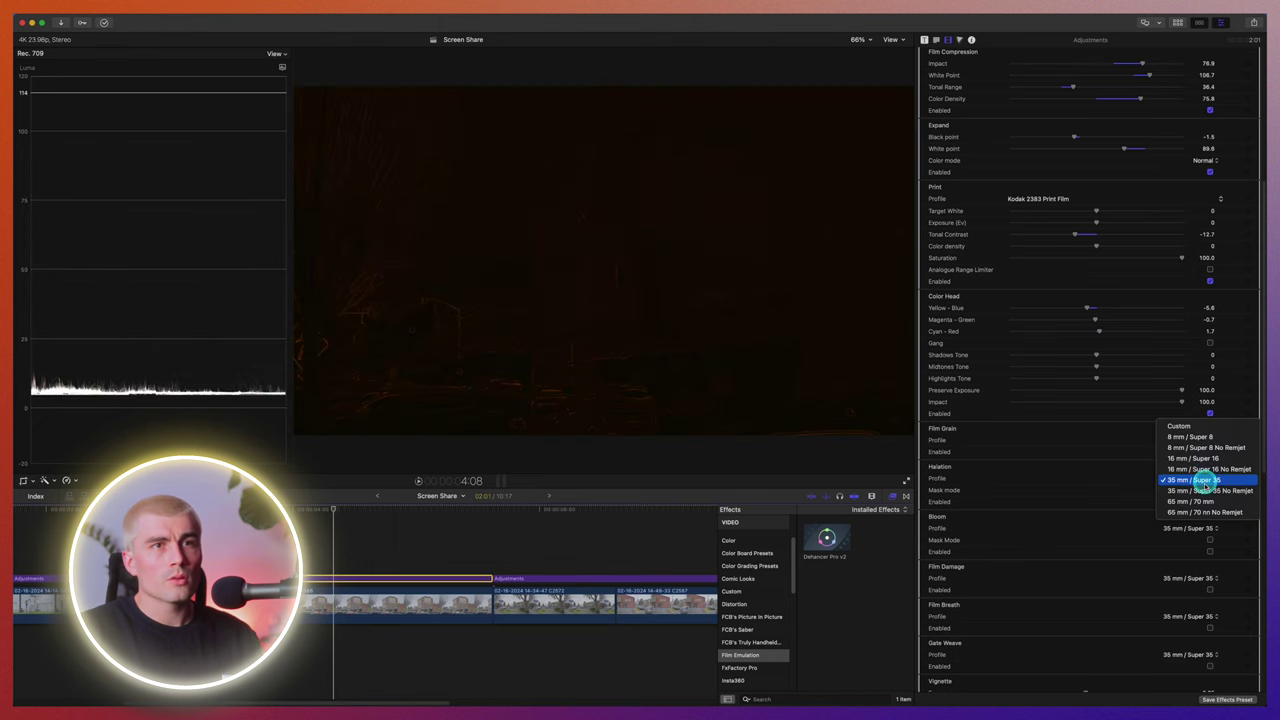
left_click(1206, 490)
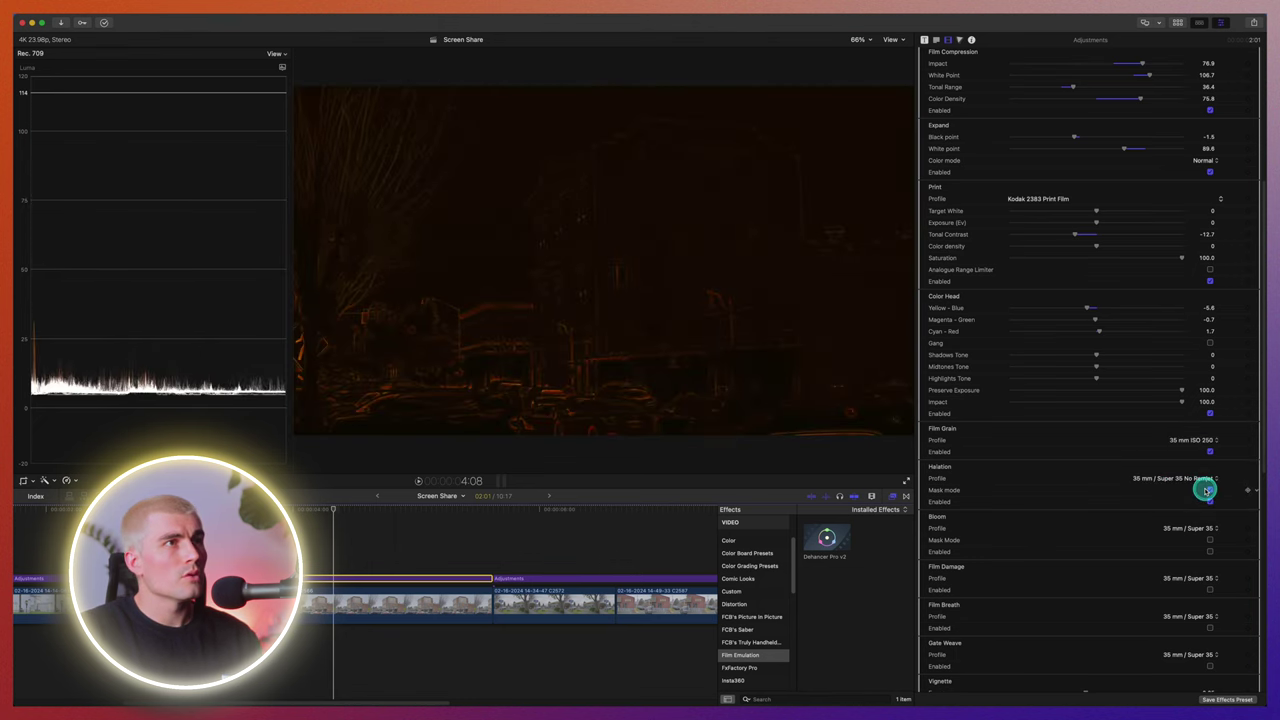
left_click(1210, 490)
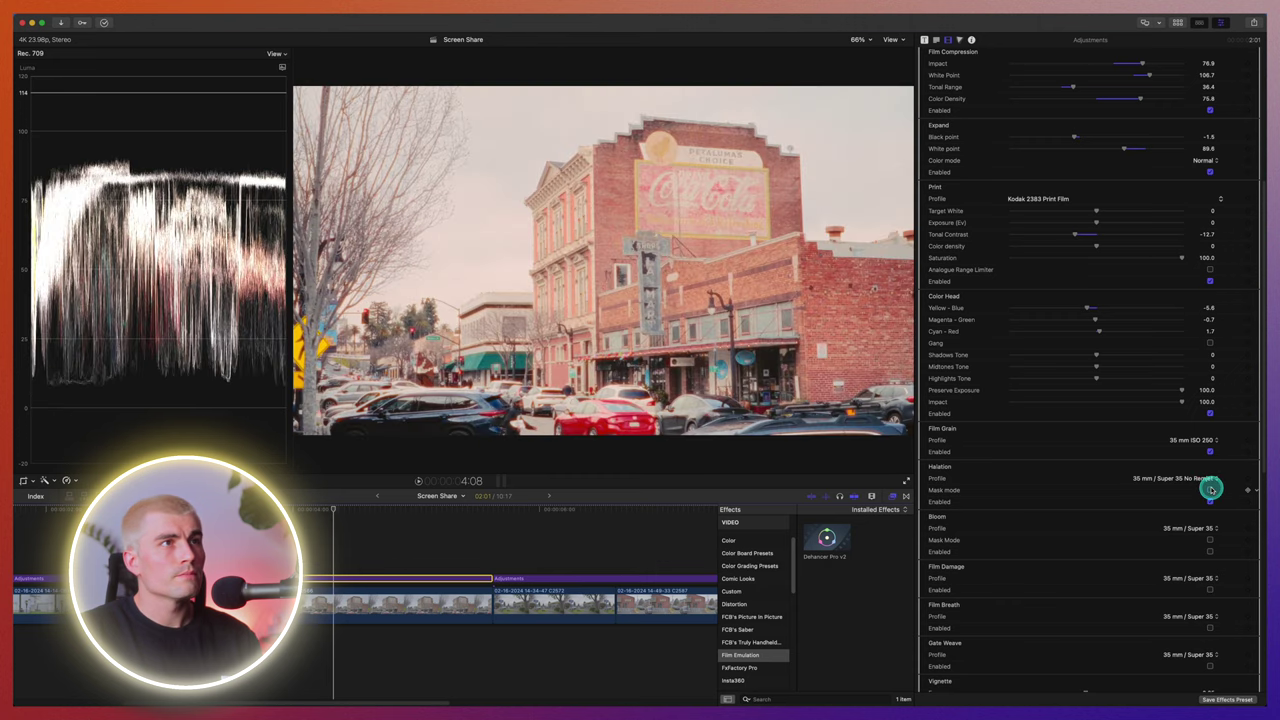
left_click(1207, 481)
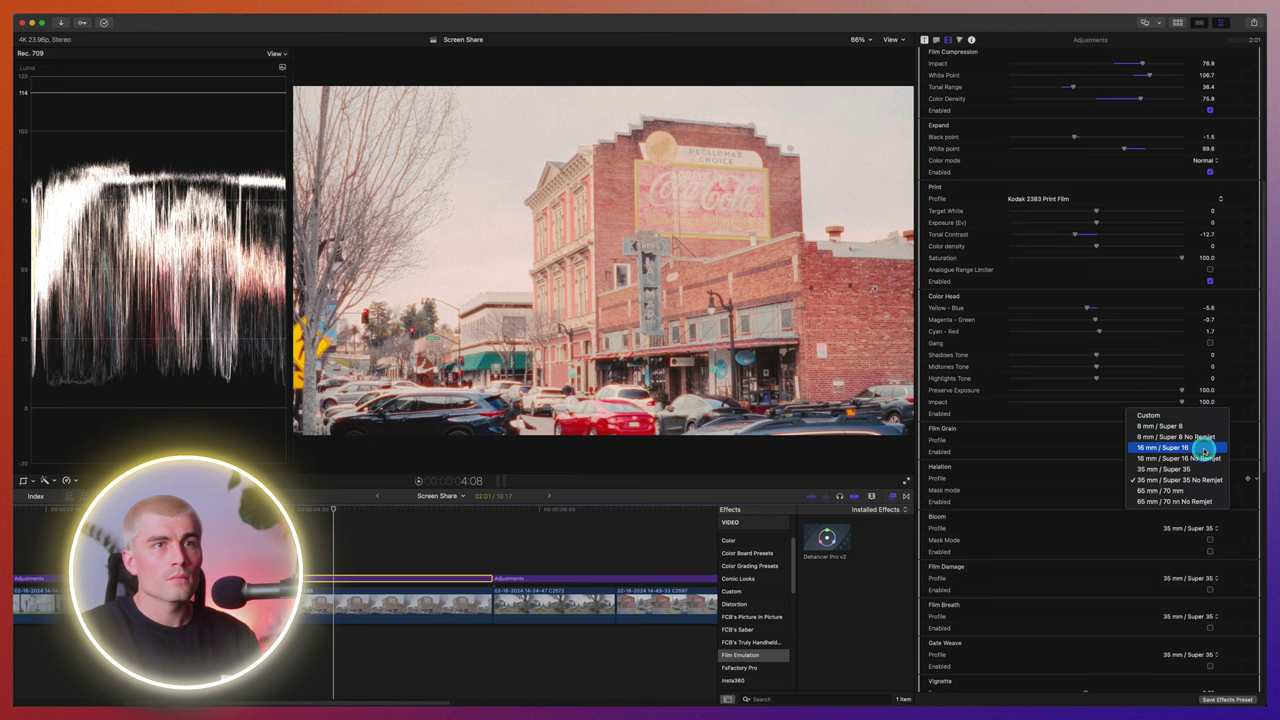
left_click(1204, 451)
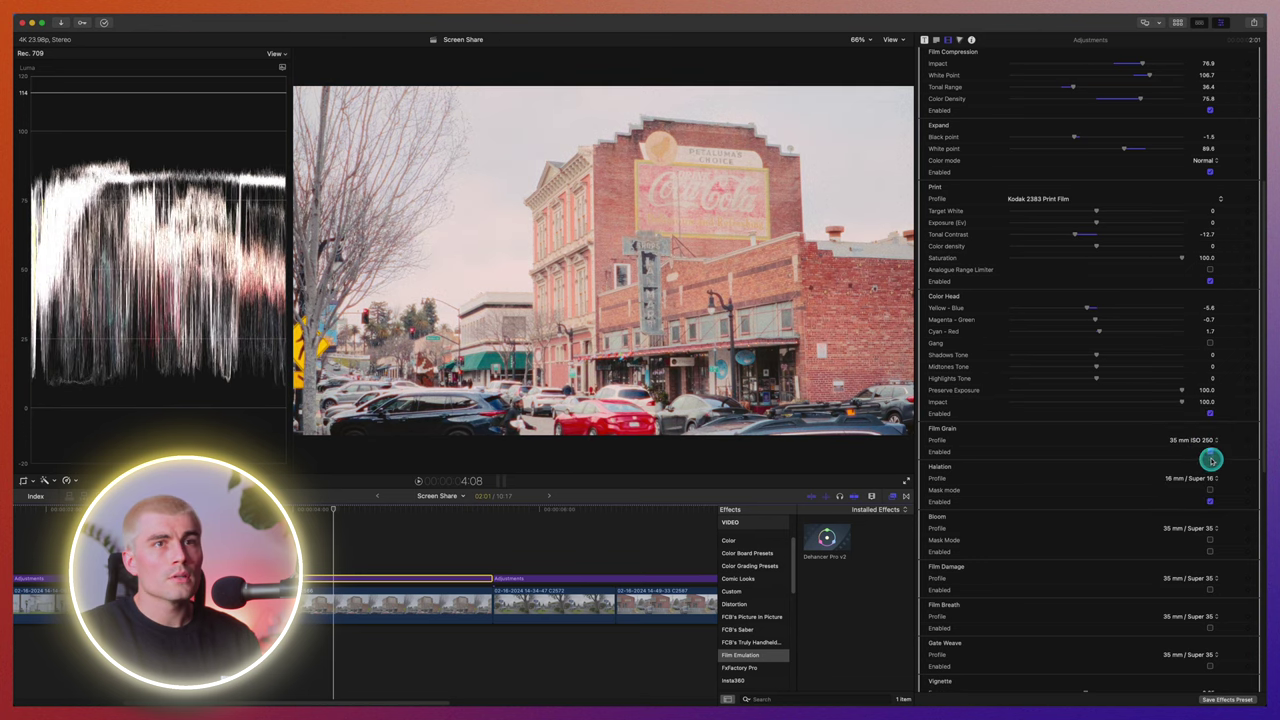
left_click(1210, 490)
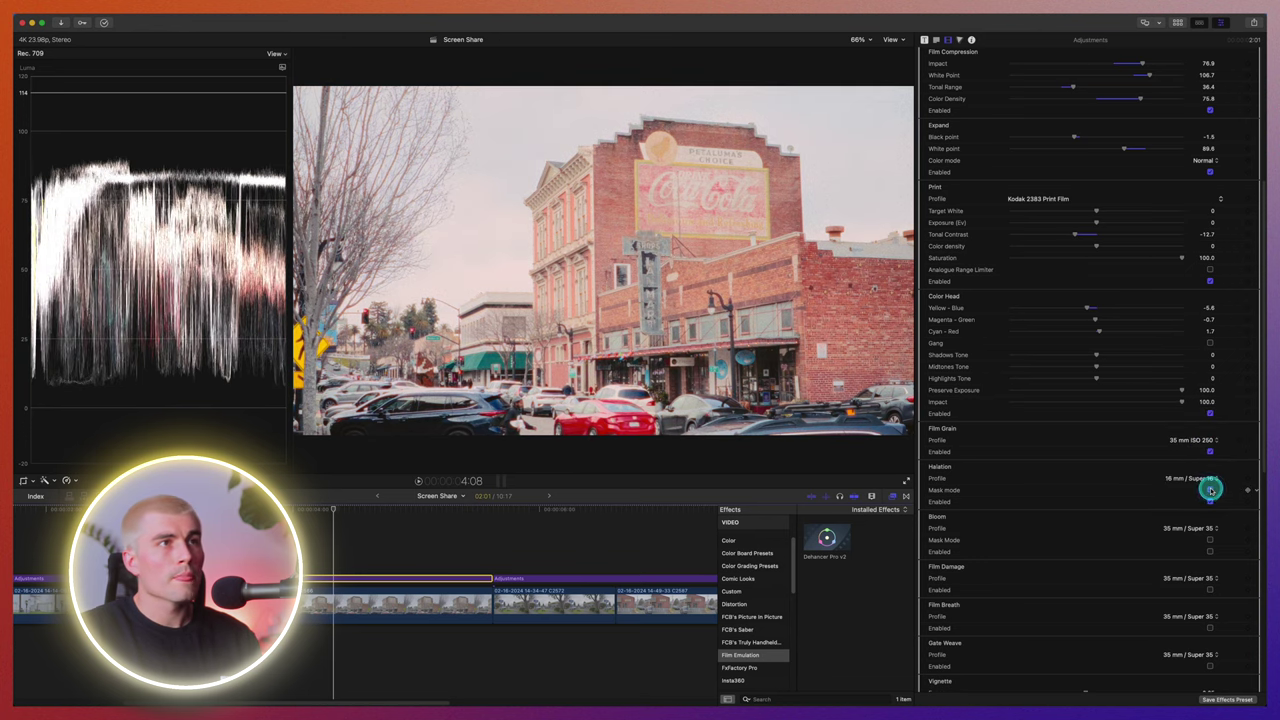
left_click(1209, 479)
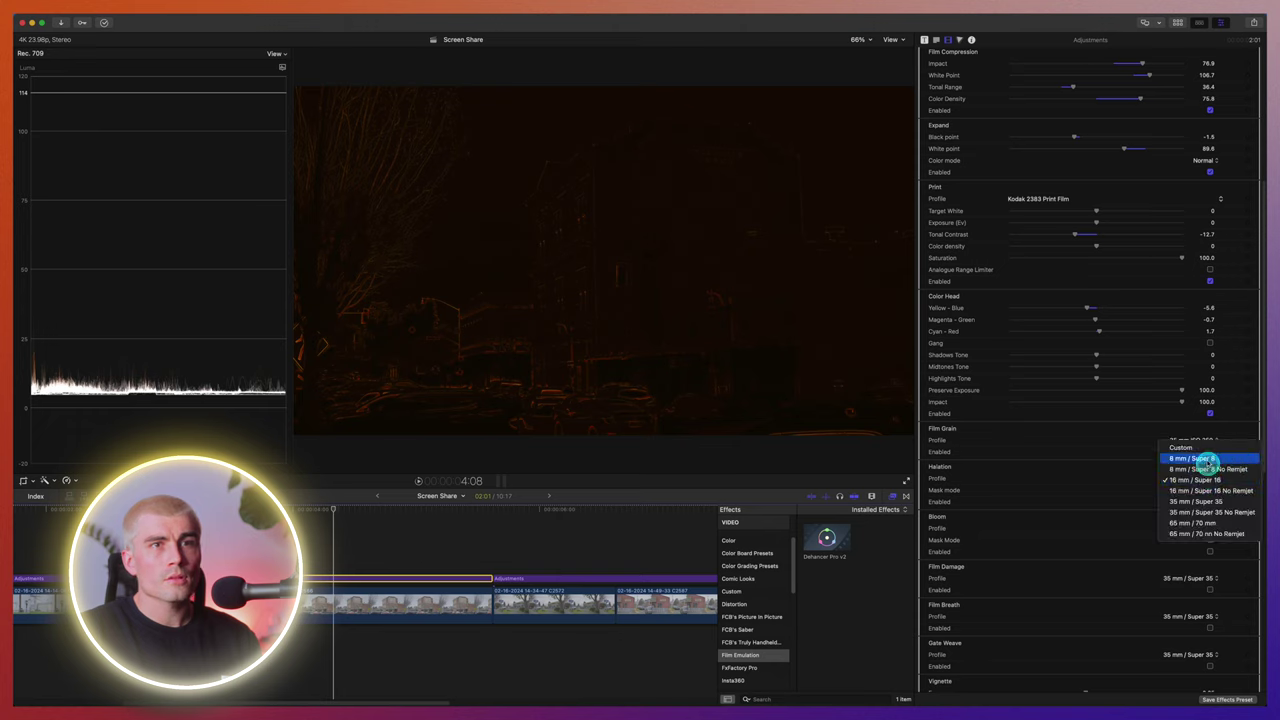
left_click(1206, 449)
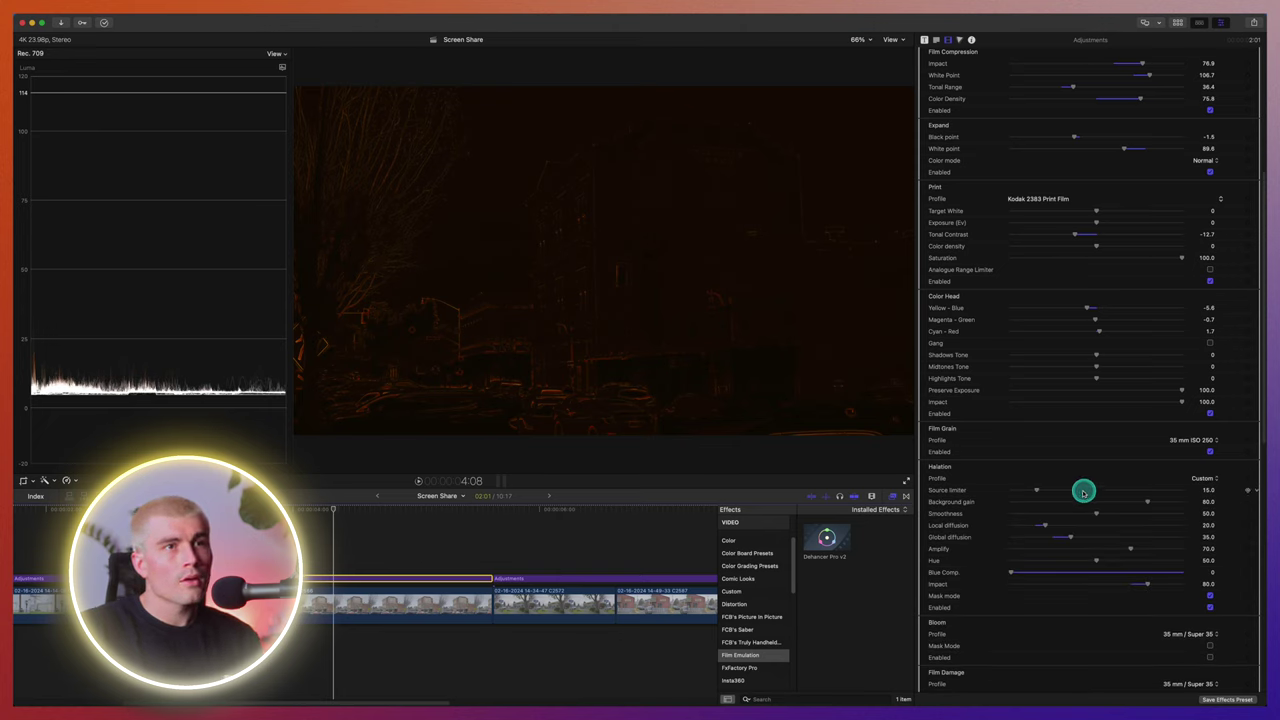
mouse_move(1038, 490)
left_mouse_down()
mouse_move(1082, 490)
mouse_move(1005, 491)
mouse_move(1146, 499)
mouse_move(1039, 490)
mouse_move(1058, 490)
left_mouse_up()
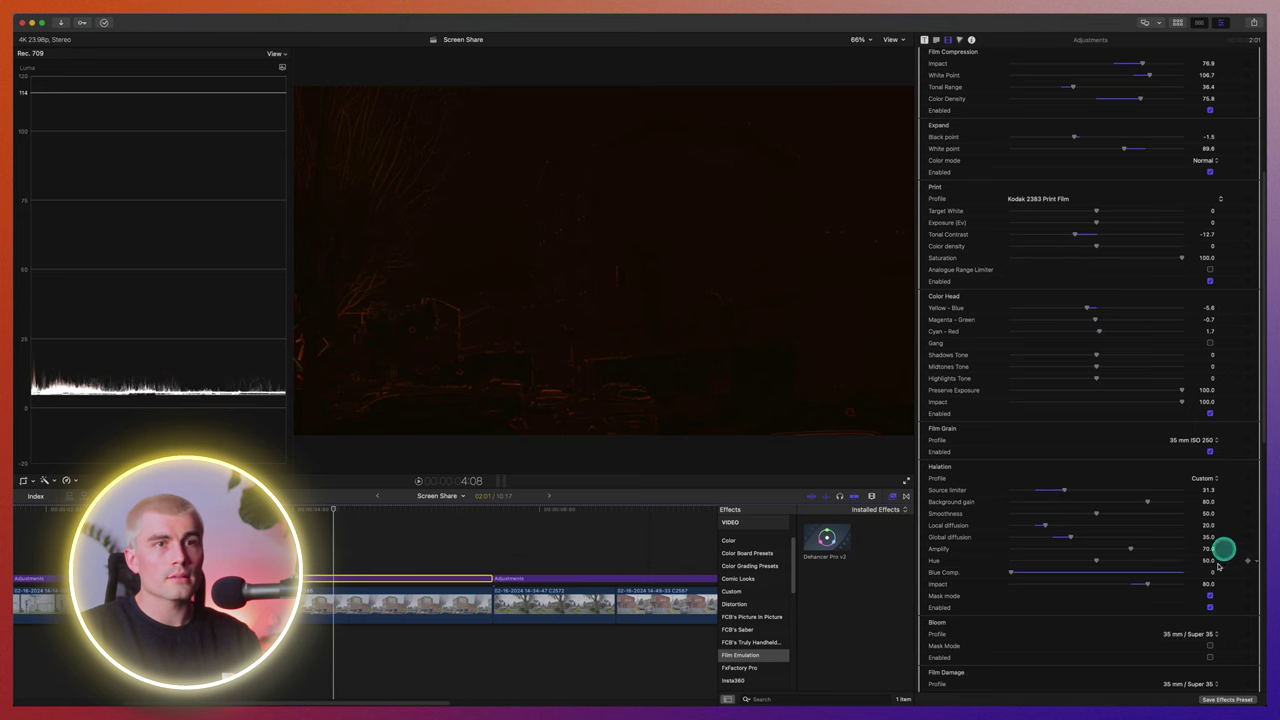
Turn off the halation mask preview and enable Bloom
left_click(1210, 595)
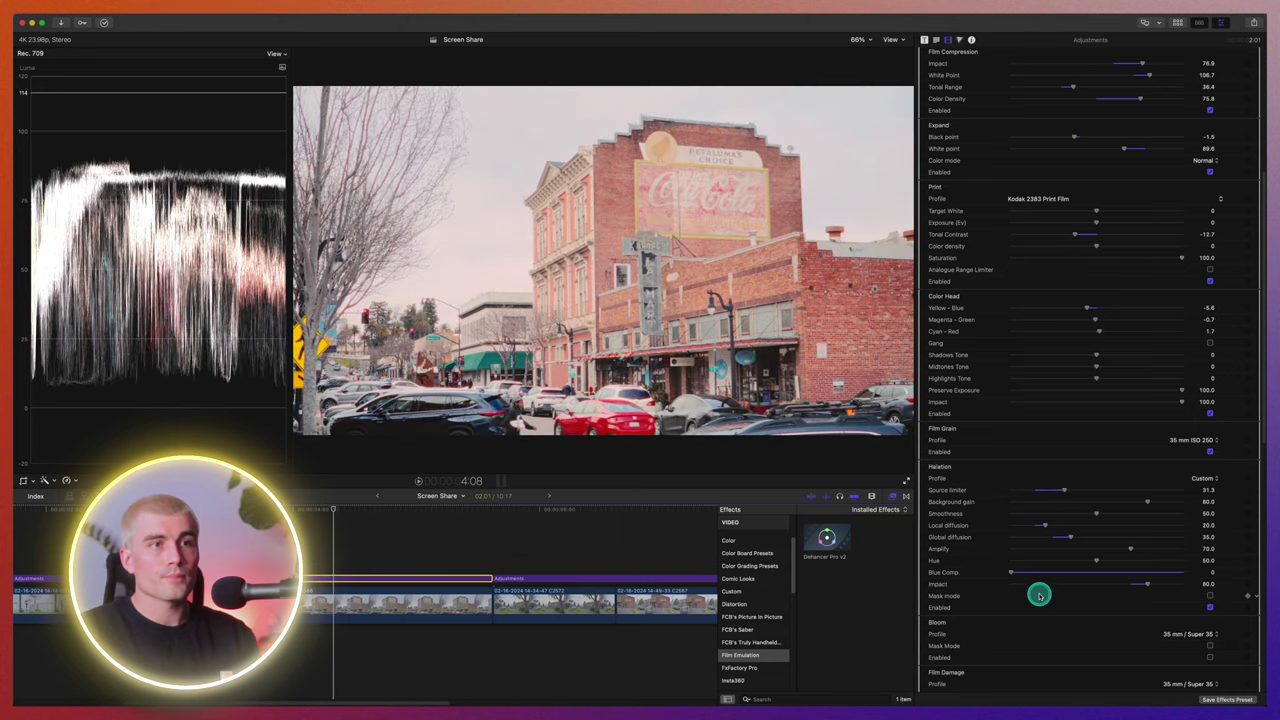
scroll(1037, 594, "down", 4)
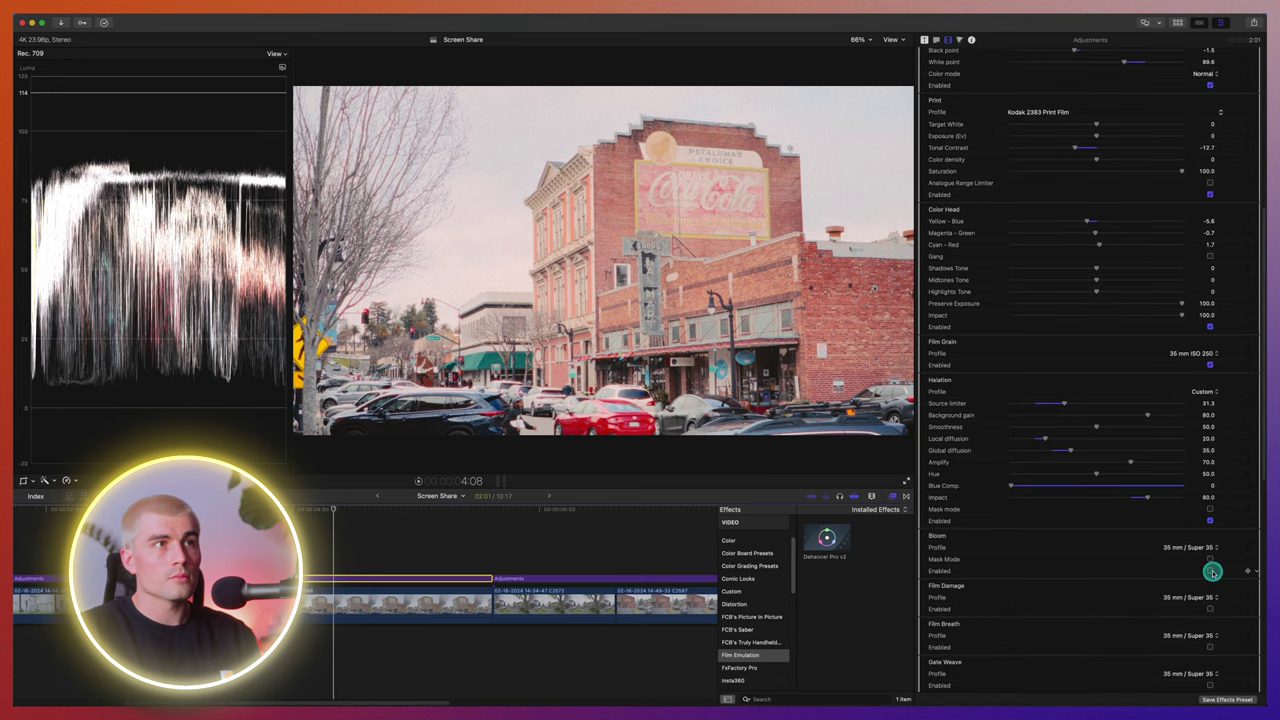
left_click(1211, 571)
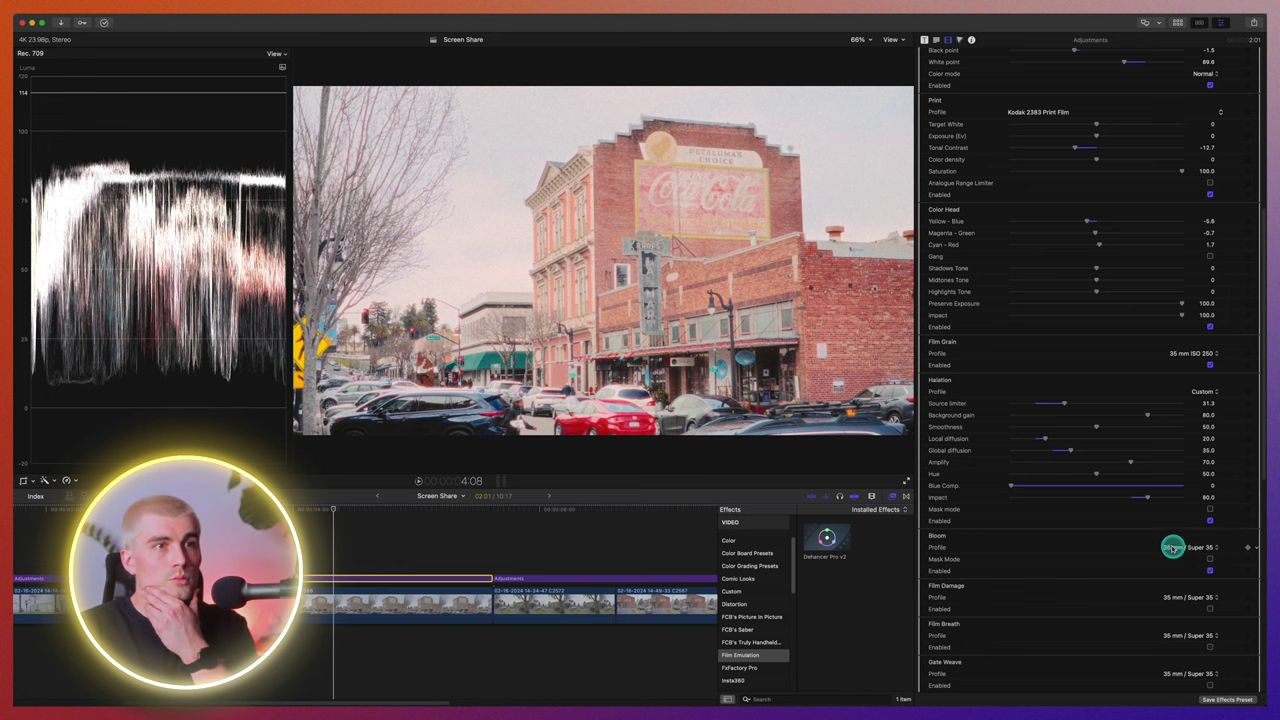
scroll(1170, 546, "down", 2)
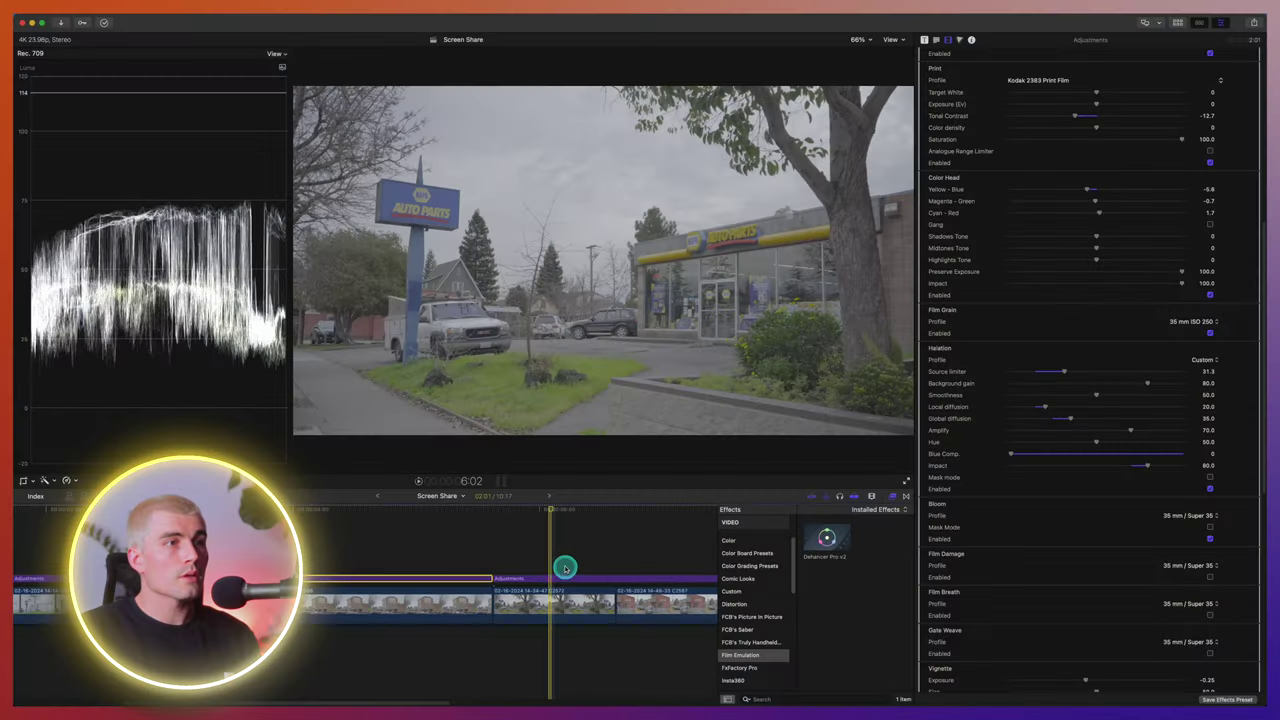
Blade the adjustment layer at the playhead and select the part over the final clip
left_click(557, 575)
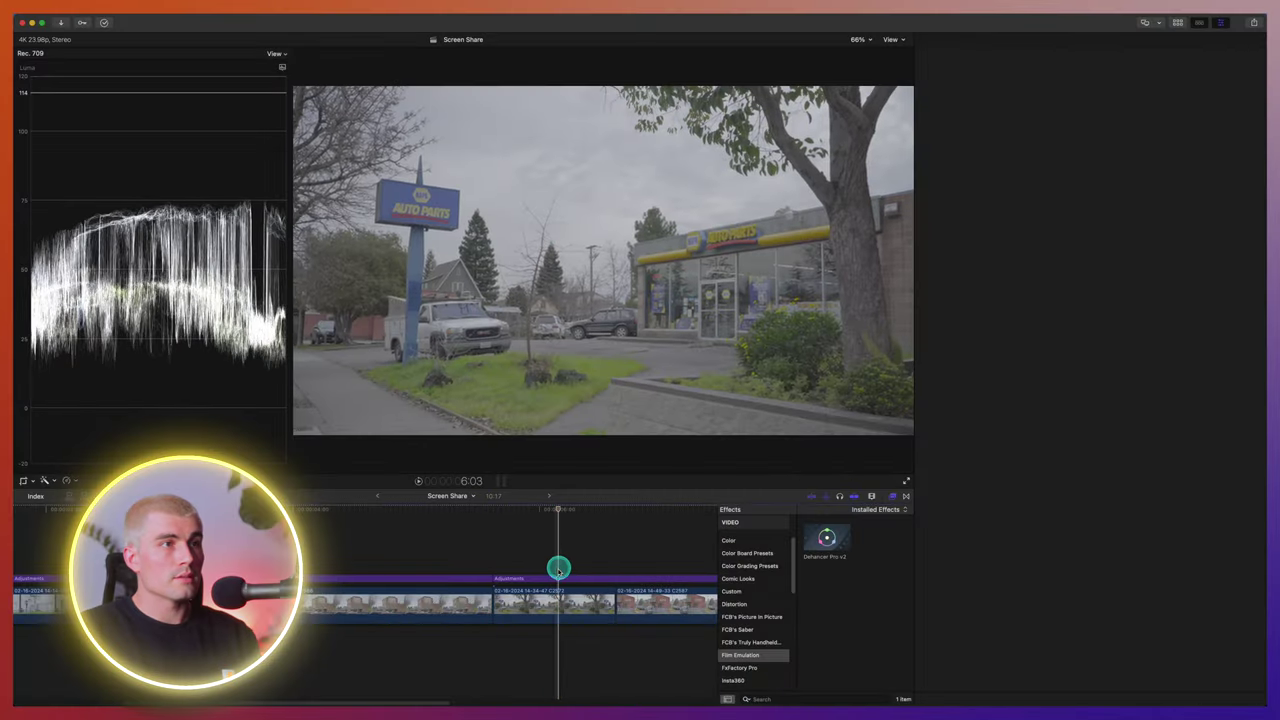
key("super+b")
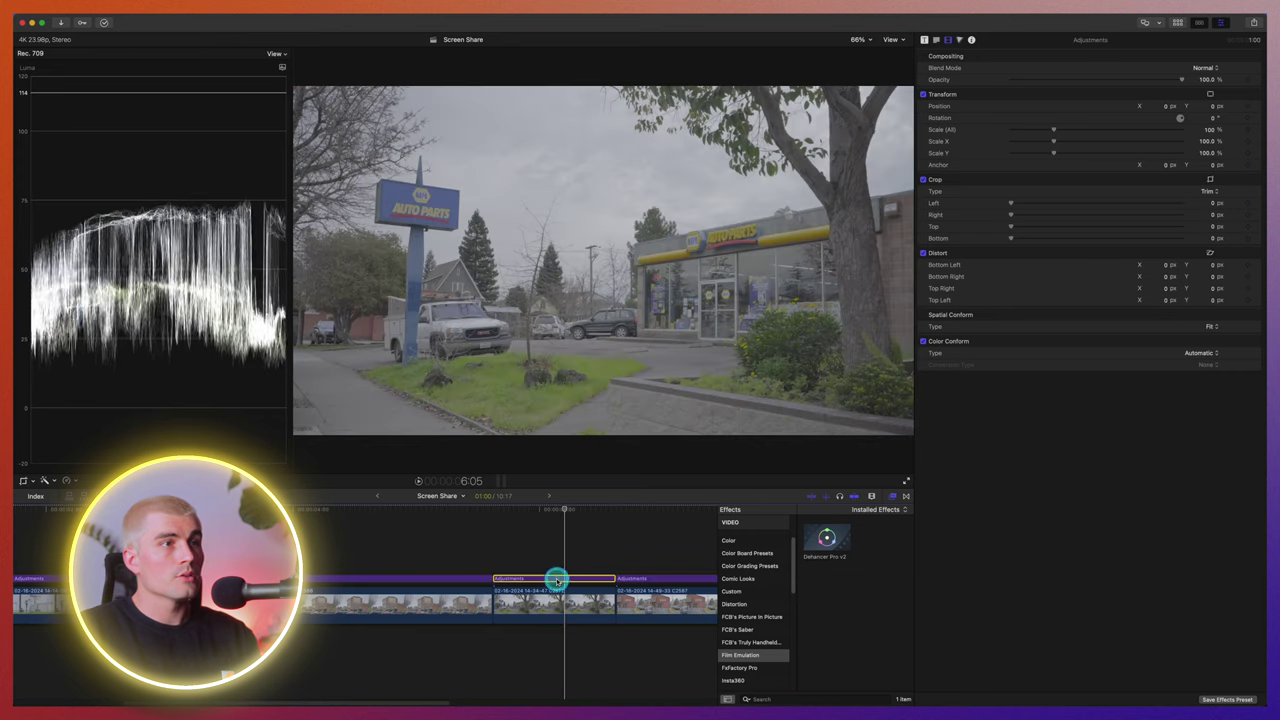
left_click(557, 577)
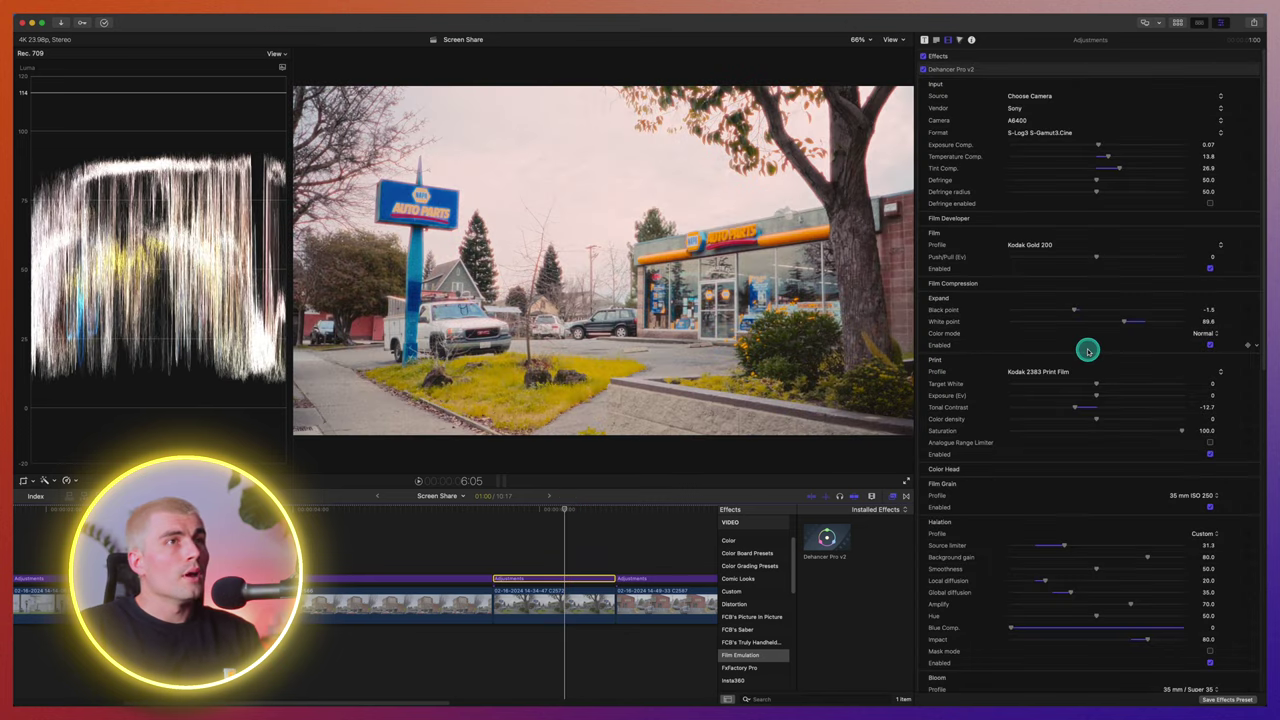
Change that part's Dehancer film profile to Kodak Portra 400
left_click(1040, 245)
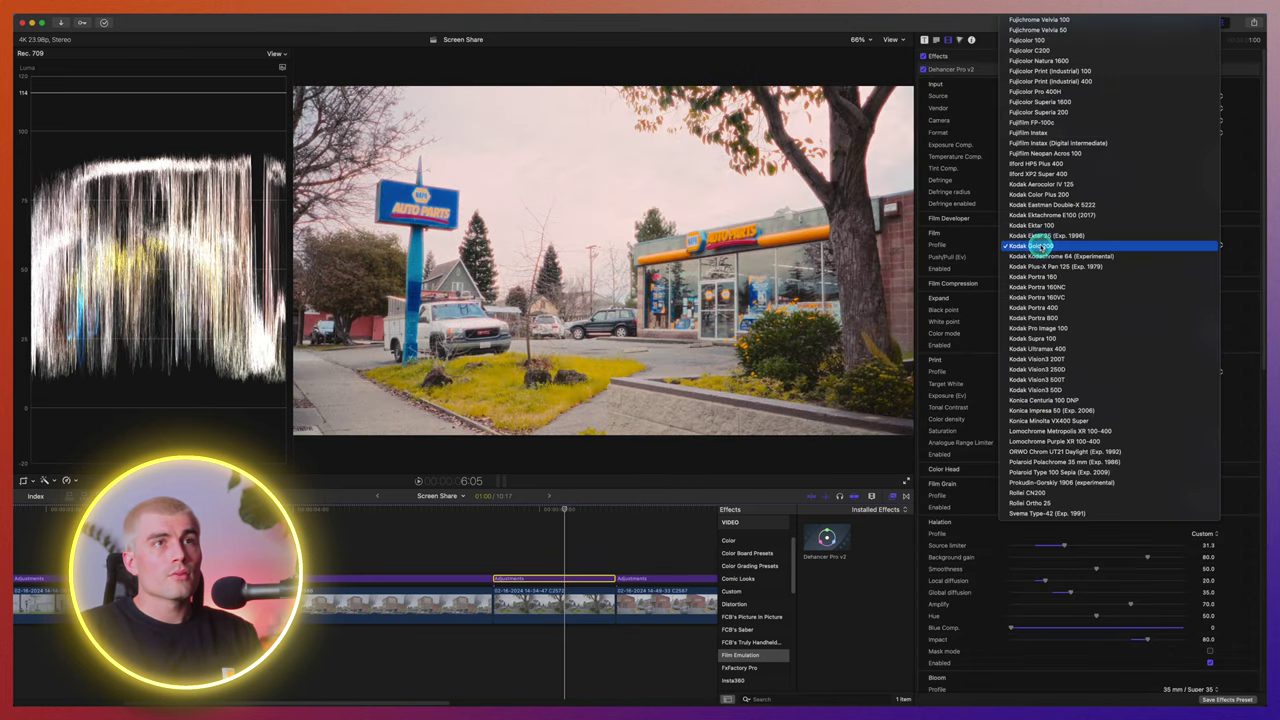
left_click(1096, 306)
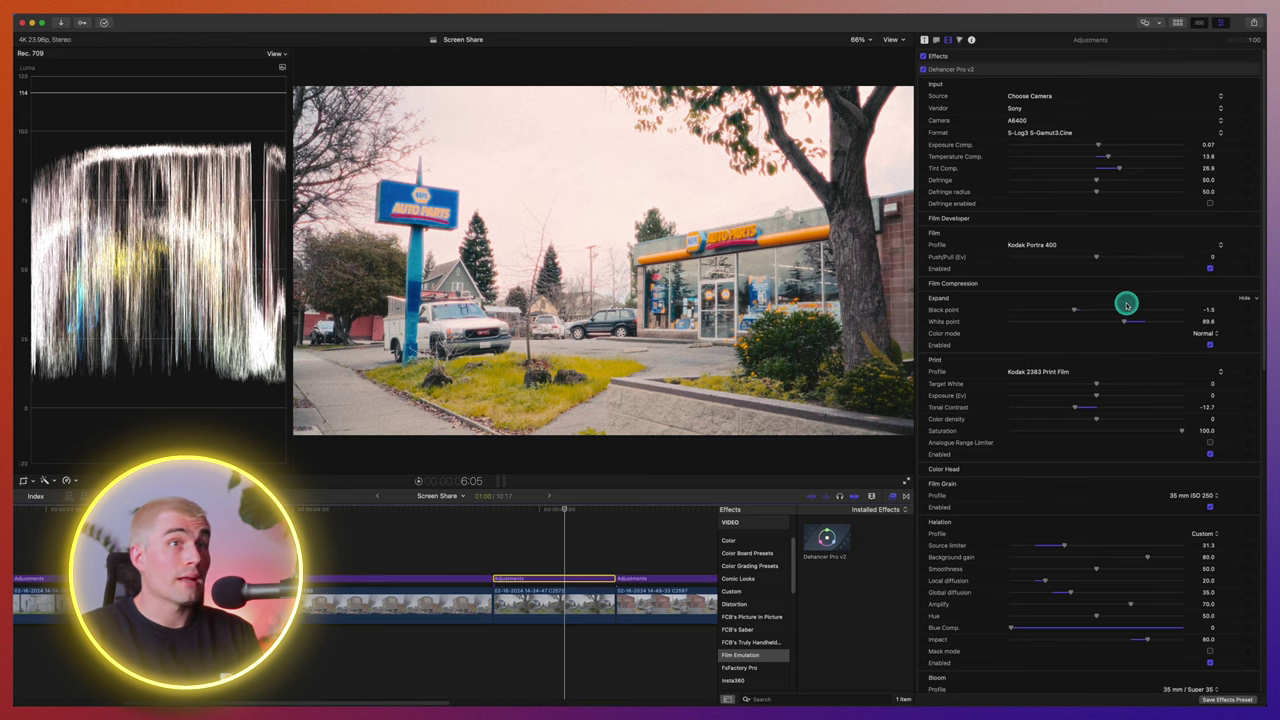
scroll(1083, 336, "down", 1)
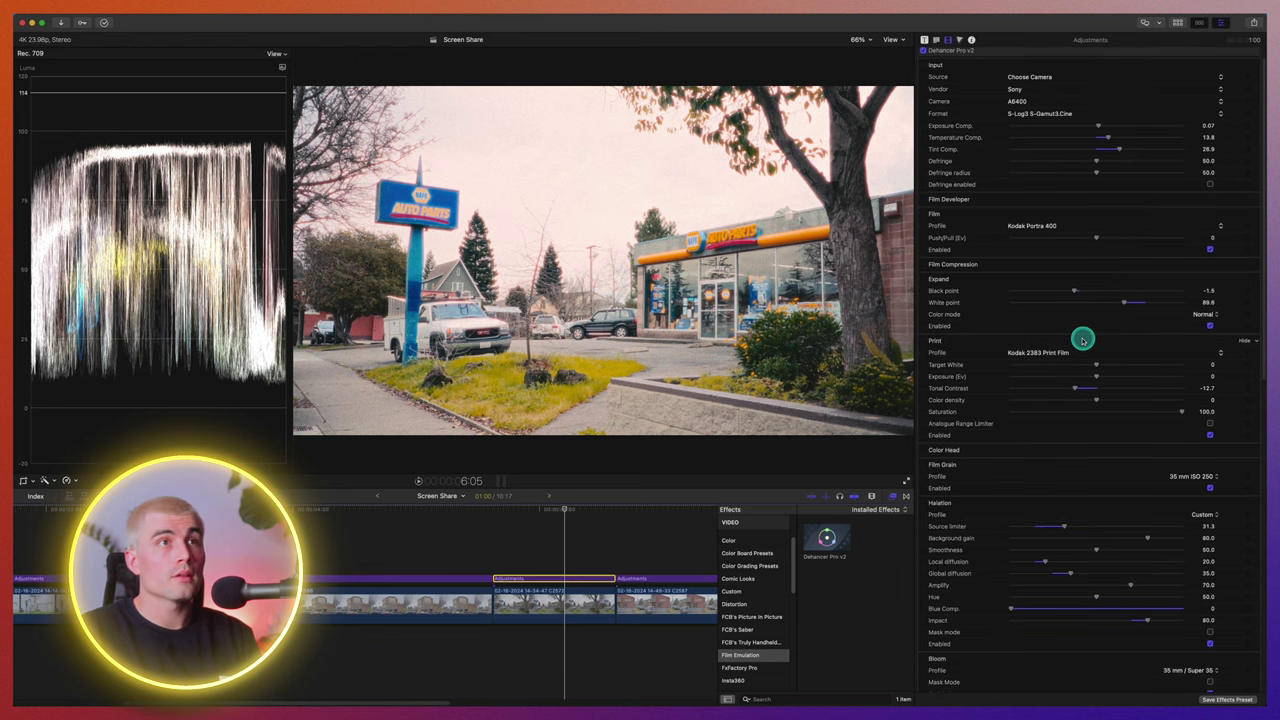
Raise film compression impact to 95.2 and lower its white point
left_click(1244, 265)
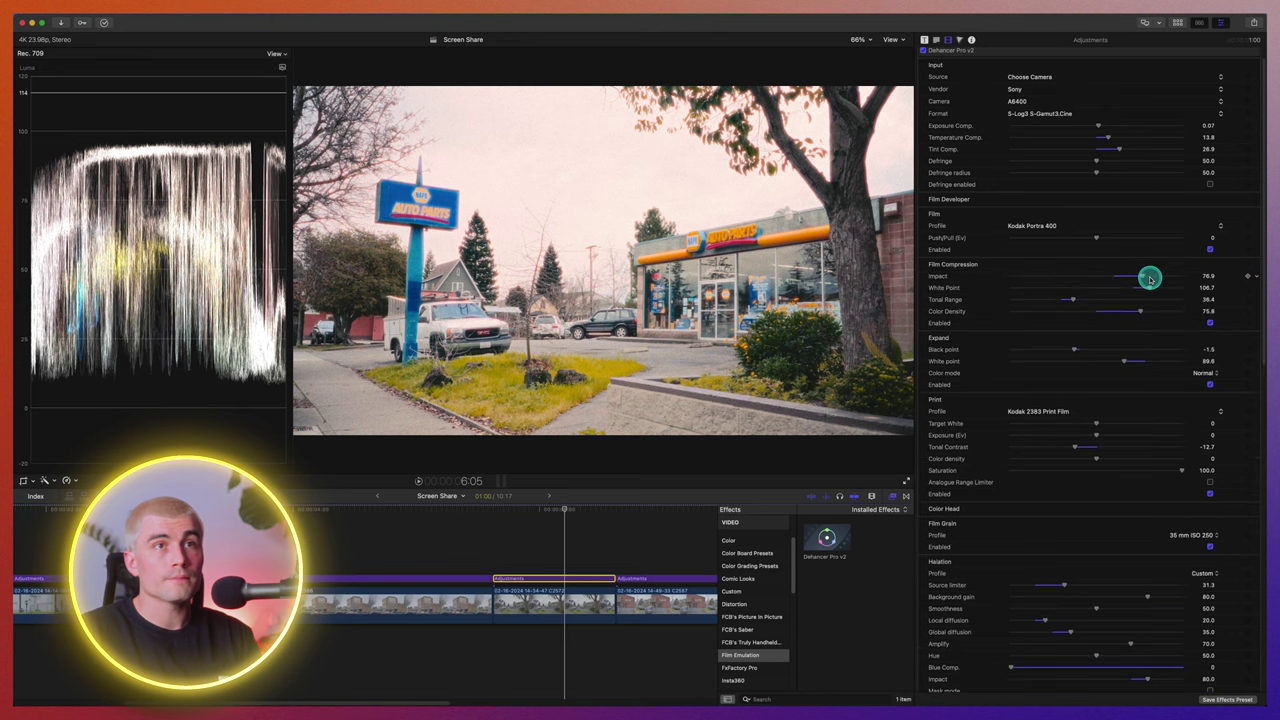
mouse_move(1143, 277)
left_mouse_down()
mouse_move(1160, 277)
mouse_move(1069, 274)
mouse_move(1142, 276)
left_mouse_up()
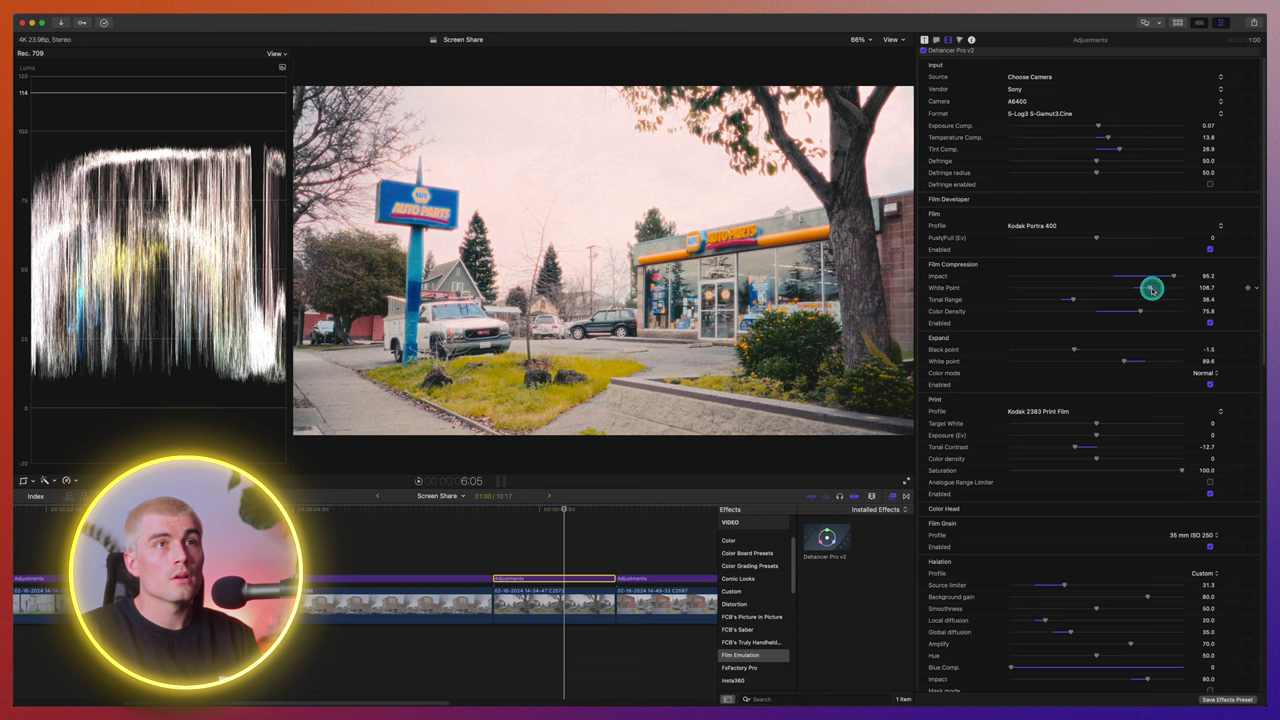
left_click_drag(1166, 288, 1094, 299)
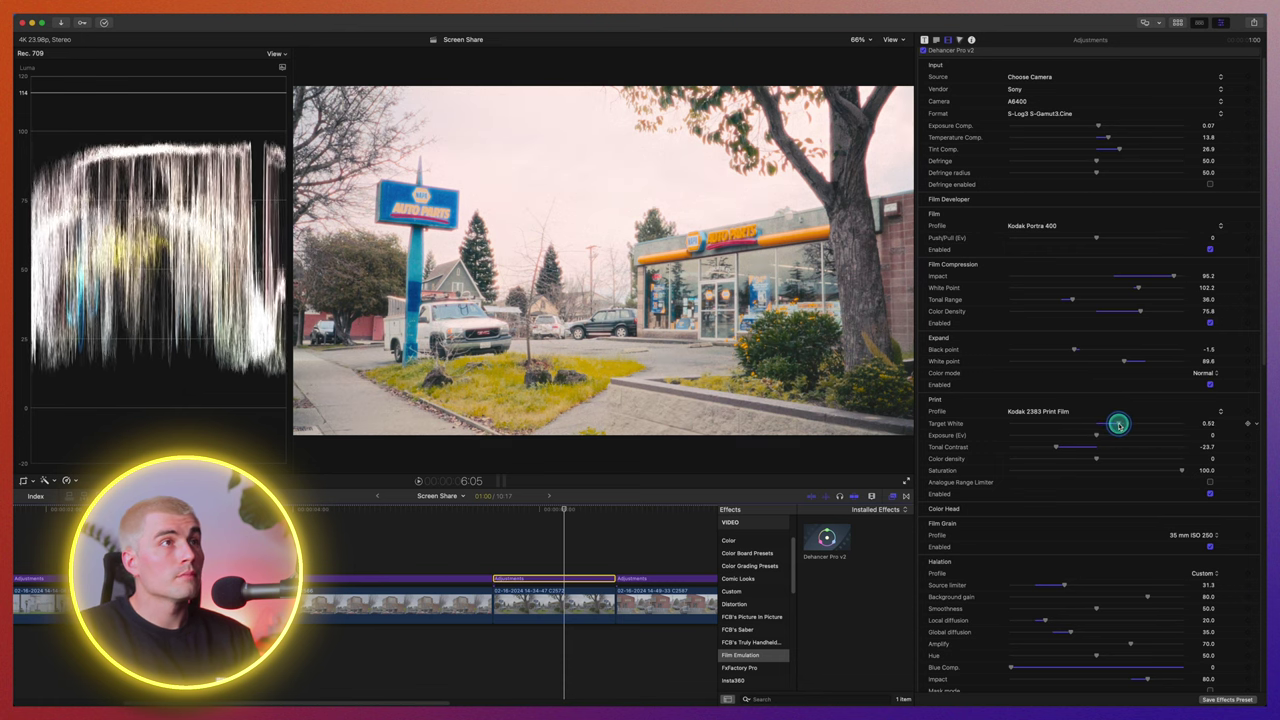
scroll(1150, 430, "down", 3)
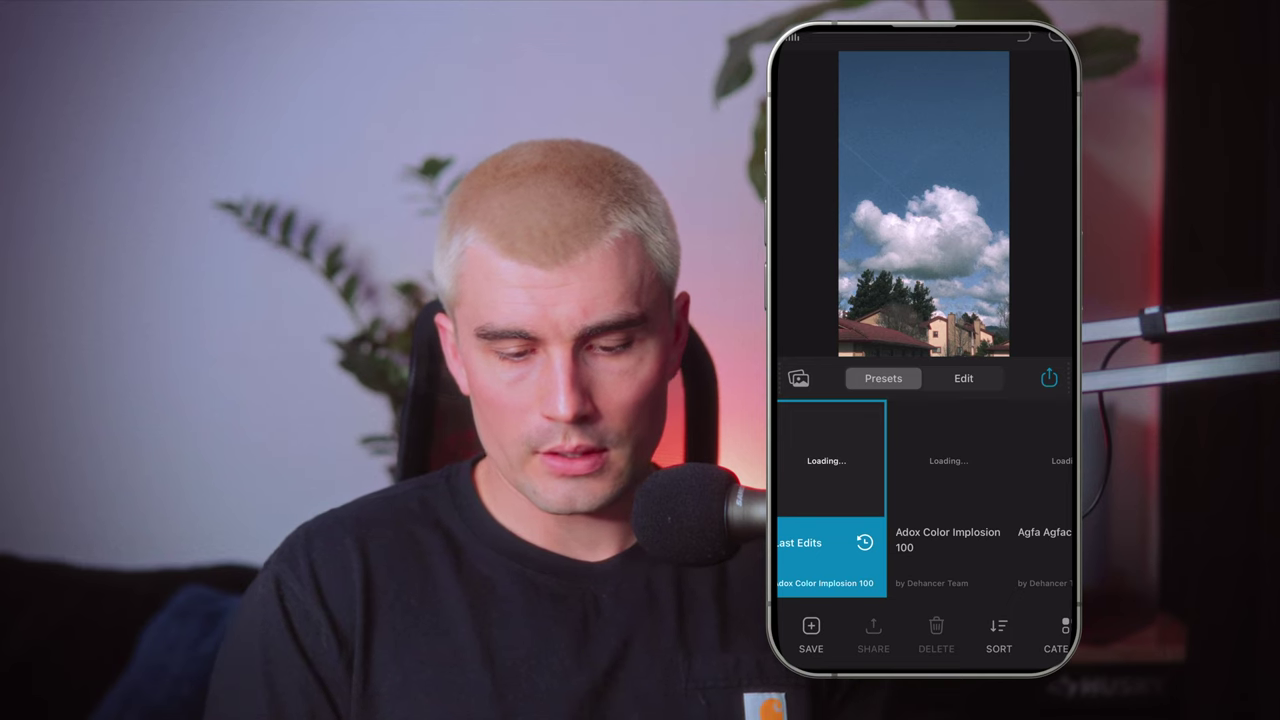
Open the photo's edit controls and try the Agfa Agfacolor 100 and Portrait XPS 160 films
left_click(963, 378)
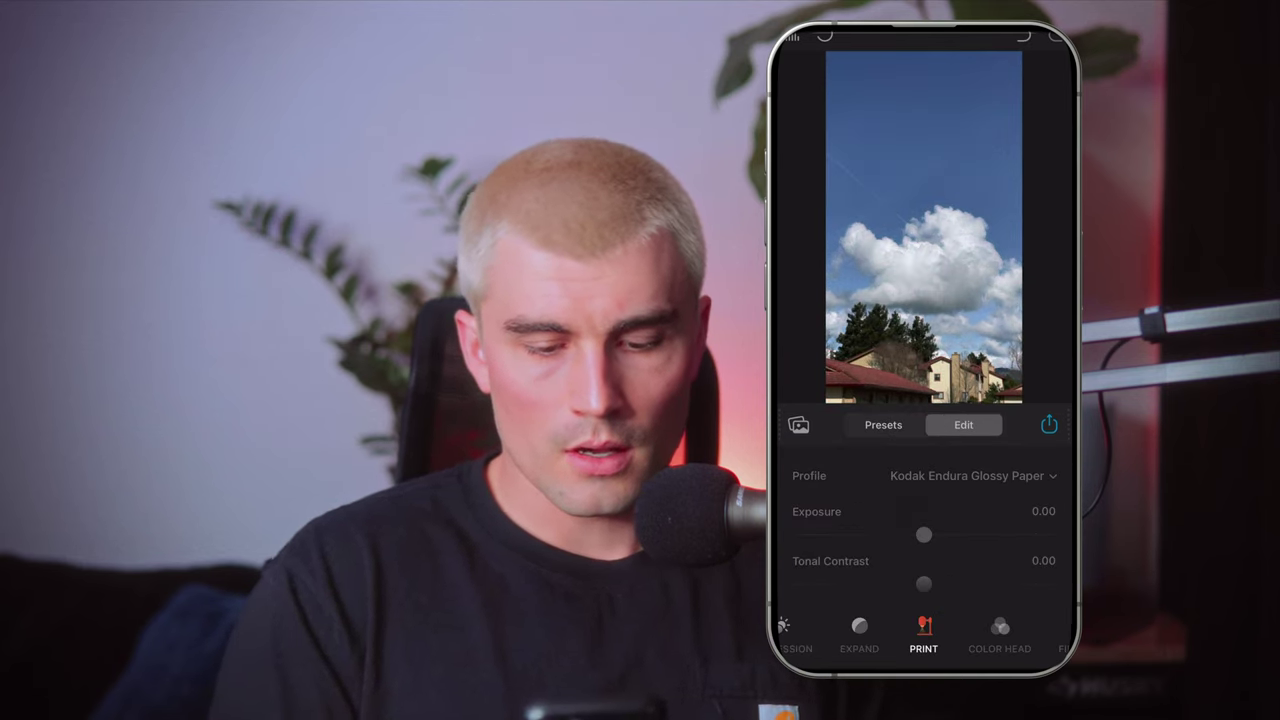
scroll(923, 635, "left", 5)
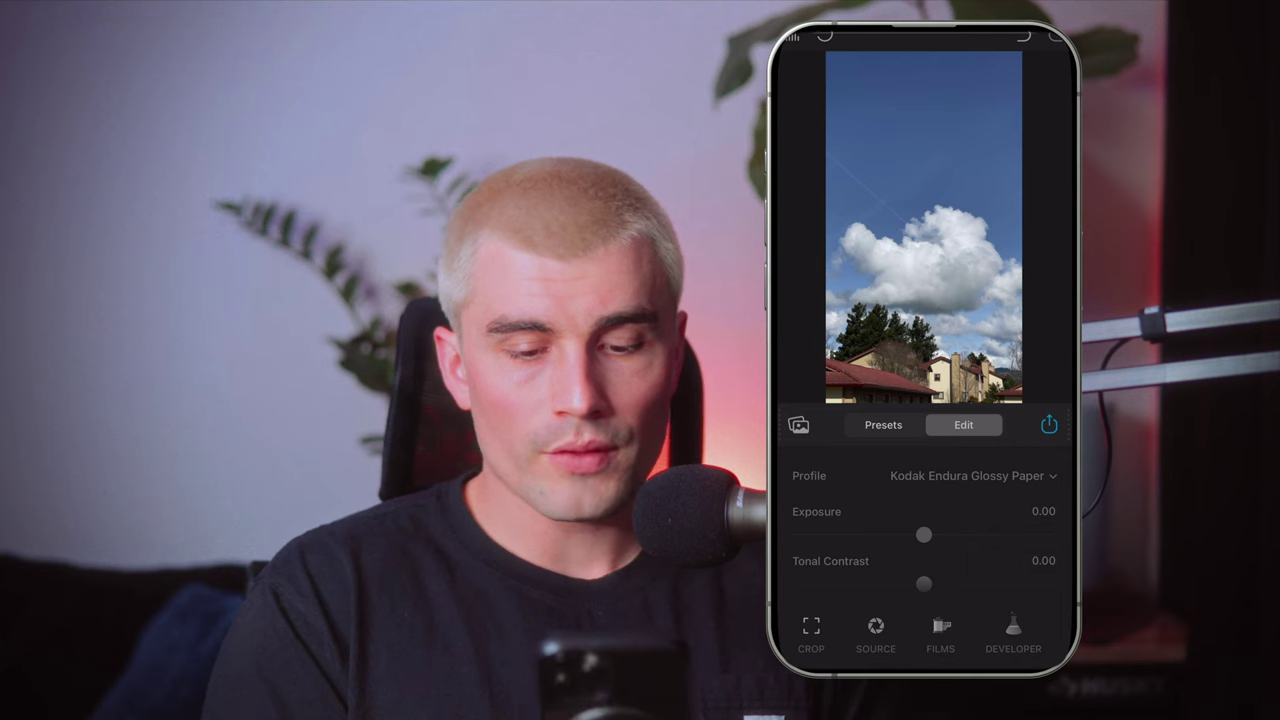
left_click(940, 635)
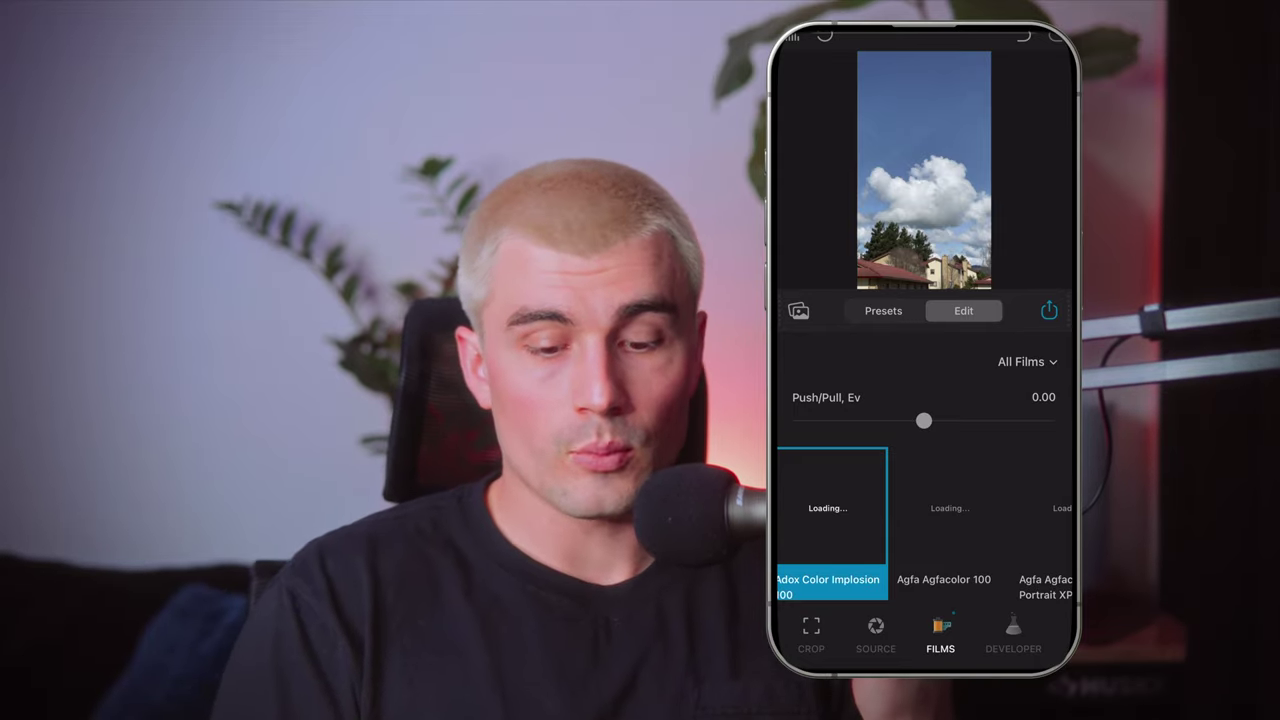
left_click(945, 520)
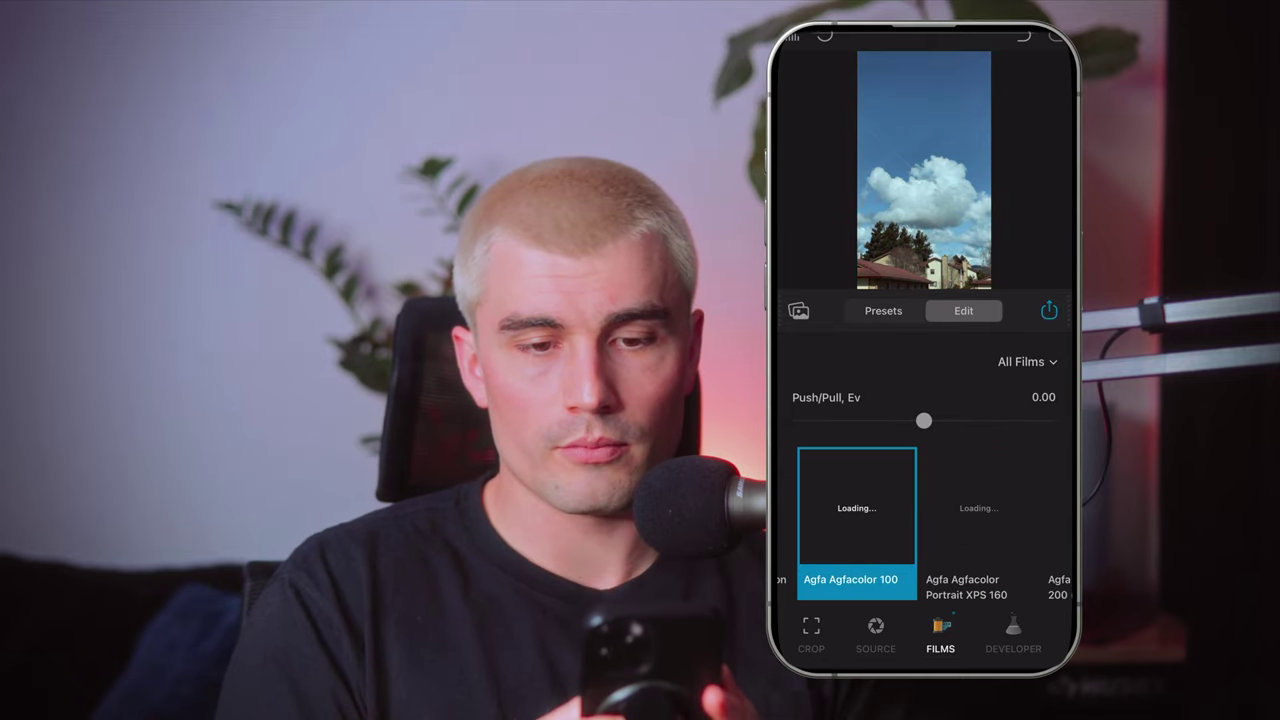
left_click(979, 515)
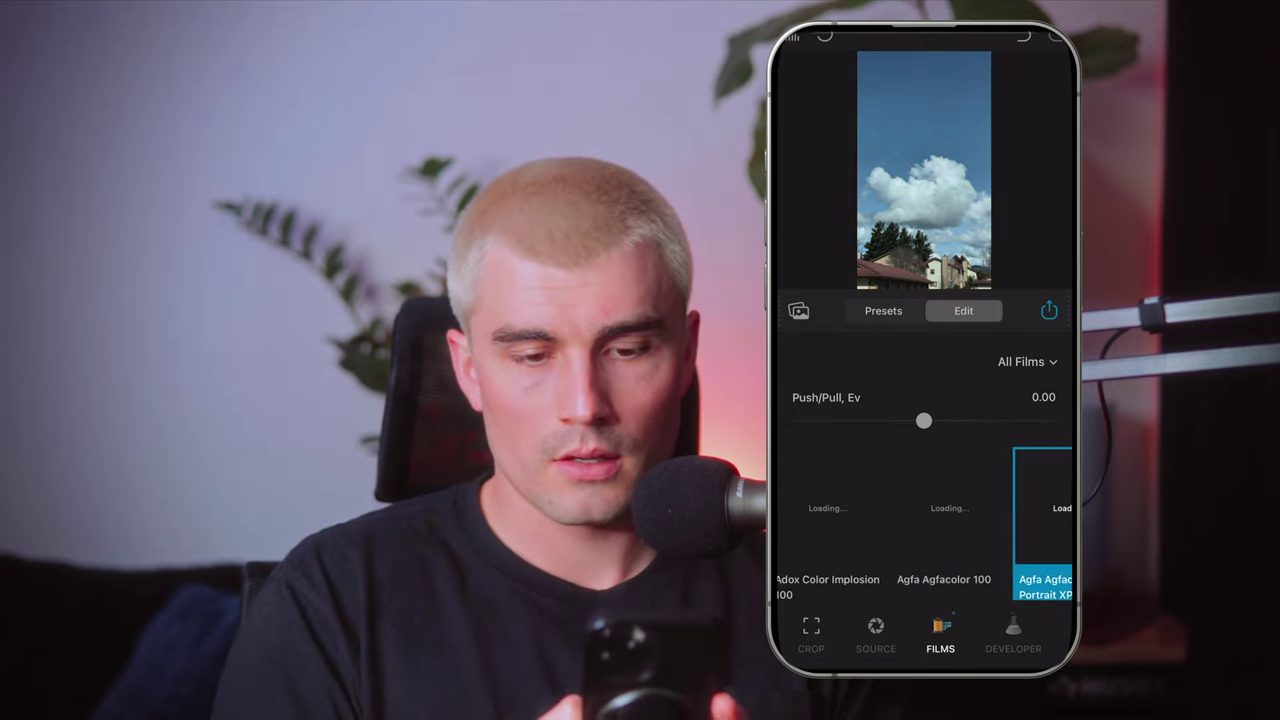
Compare Adox Color Implosion 100, Fuji Eterna and Velvia 100 presets, settling on Fujichrome CDU-II (cross)
left_click(883, 310)
left_click(950, 500)
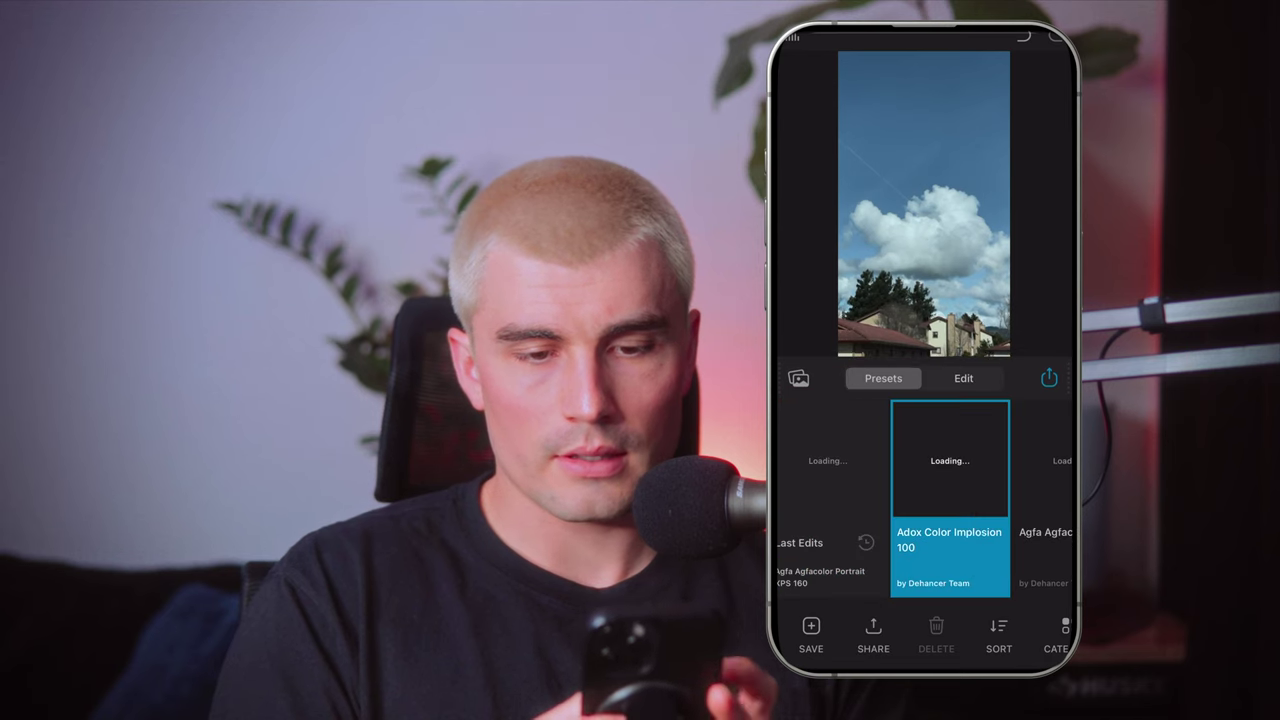
scroll(925, 500, "right", 2)
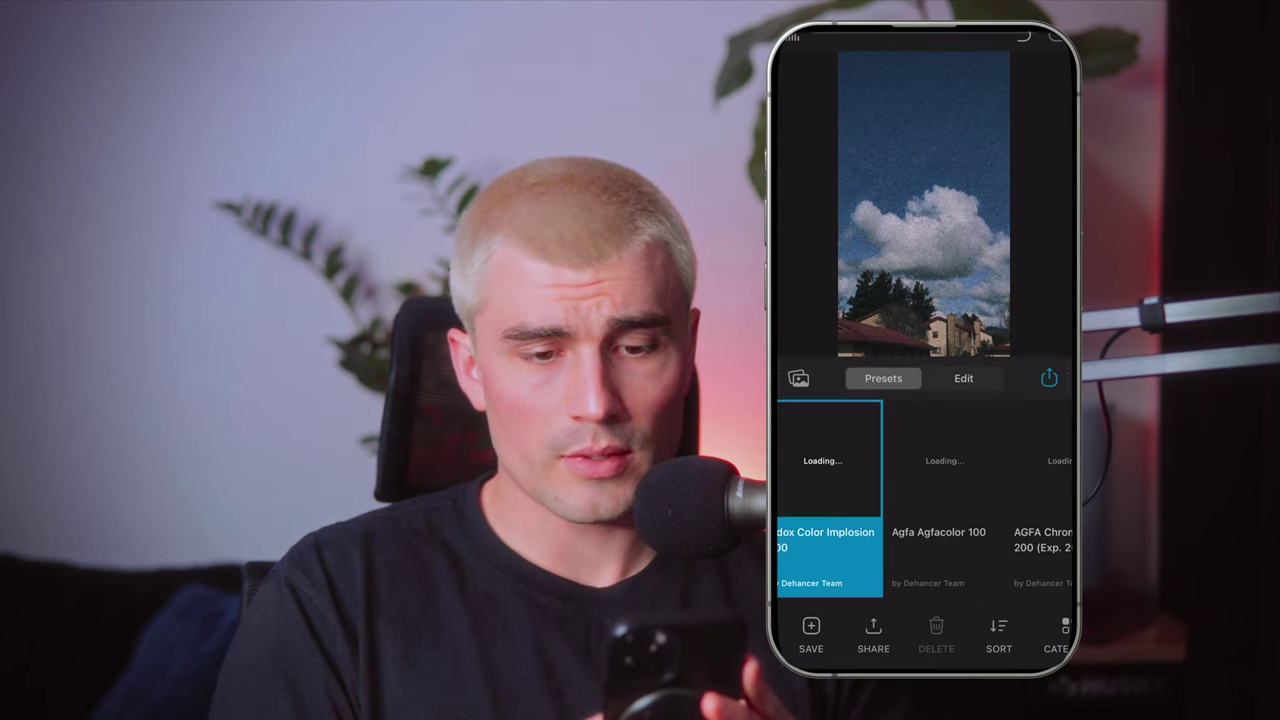
scroll(925, 500, "right", 1)
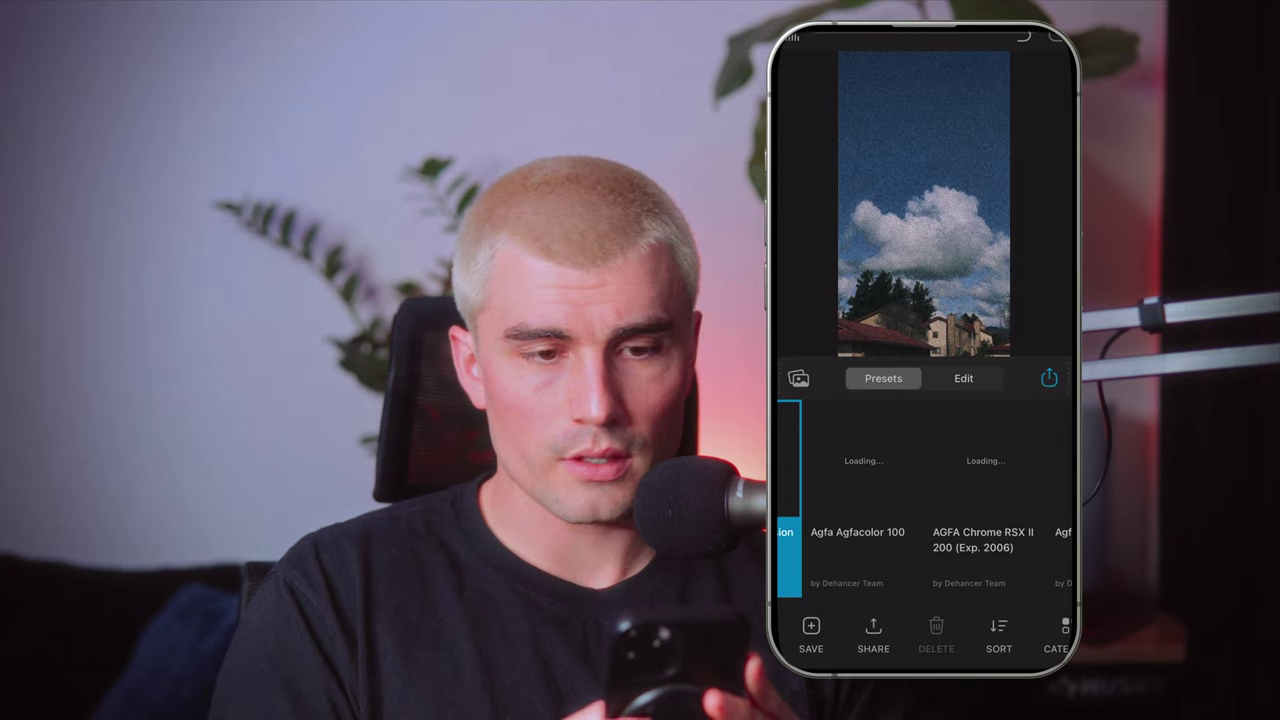
scroll(925, 500, "right", 3)
left_click(812, 500)
scroll(920, 500, "right", 2)
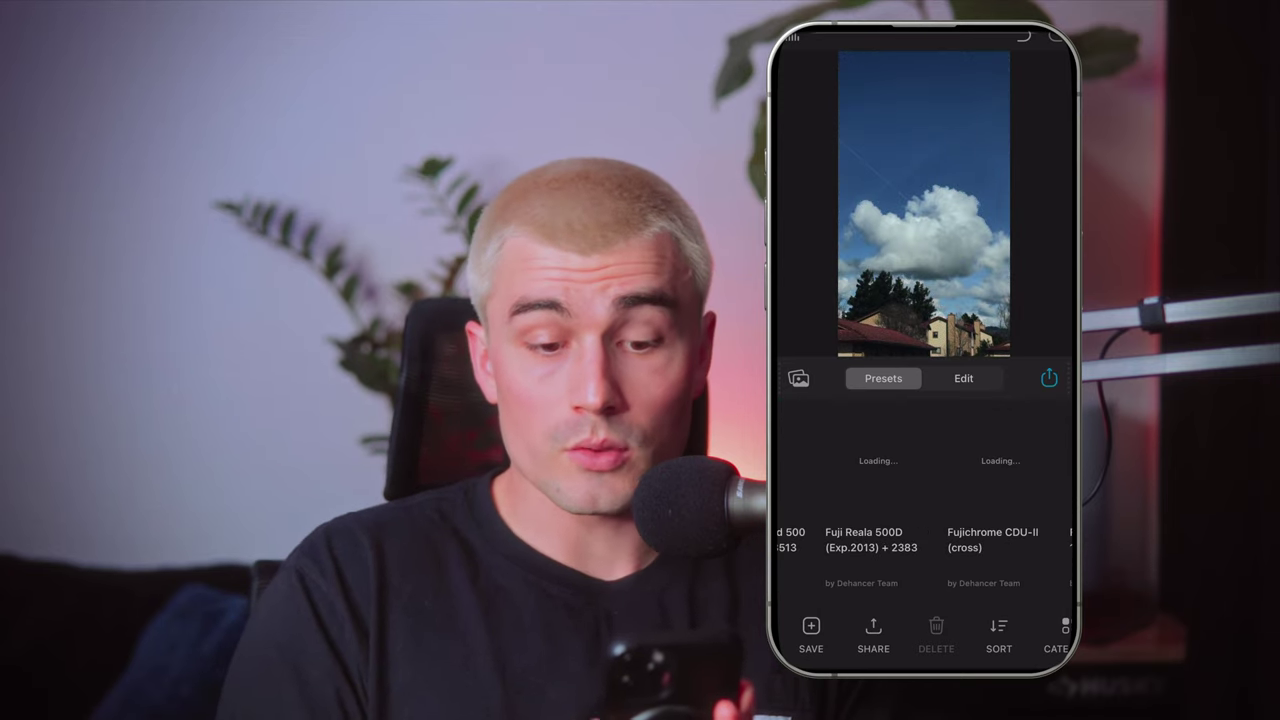
left_click(1000, 500)
scroll(920, 500, "right", 2)
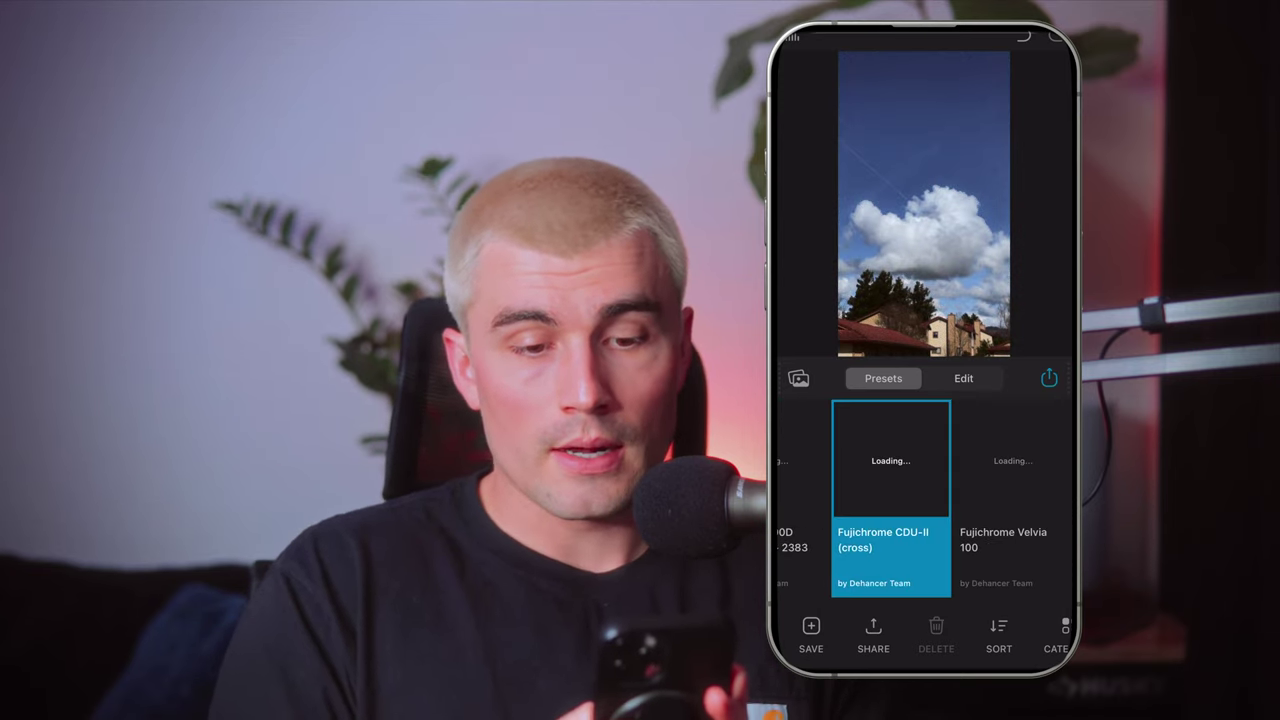
left_click(1012, 500)
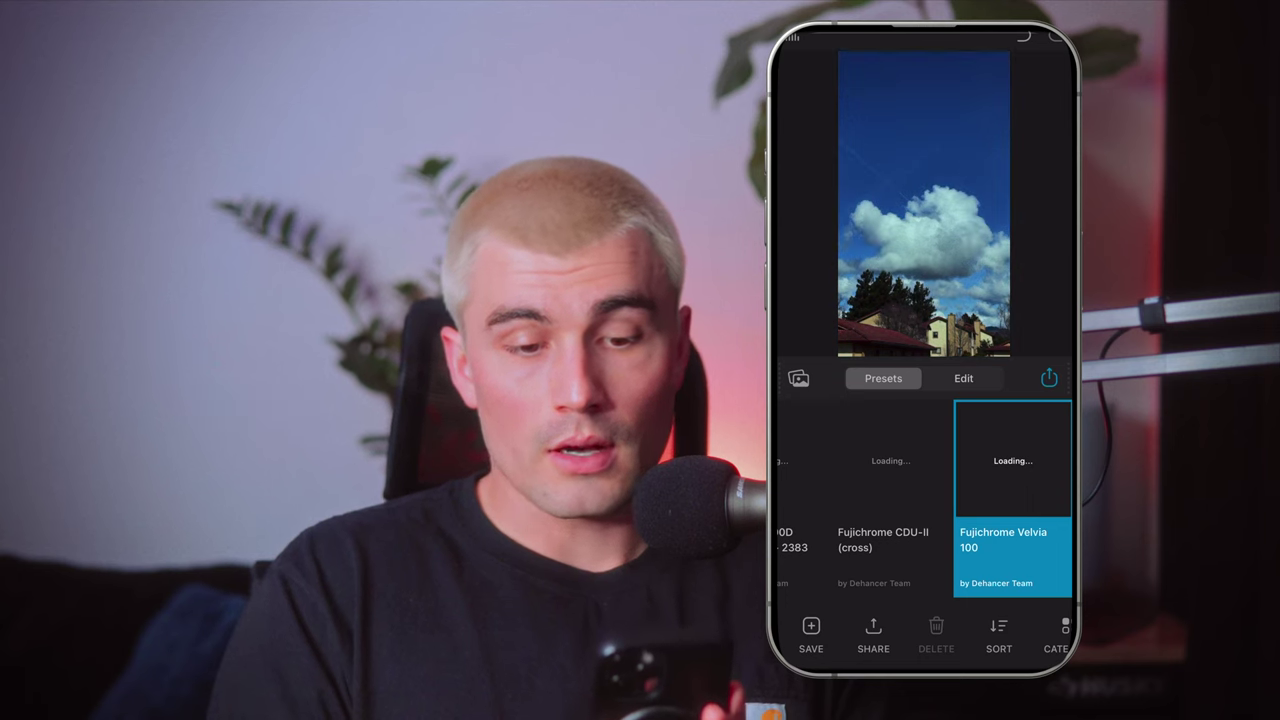
left_click(890, 500)
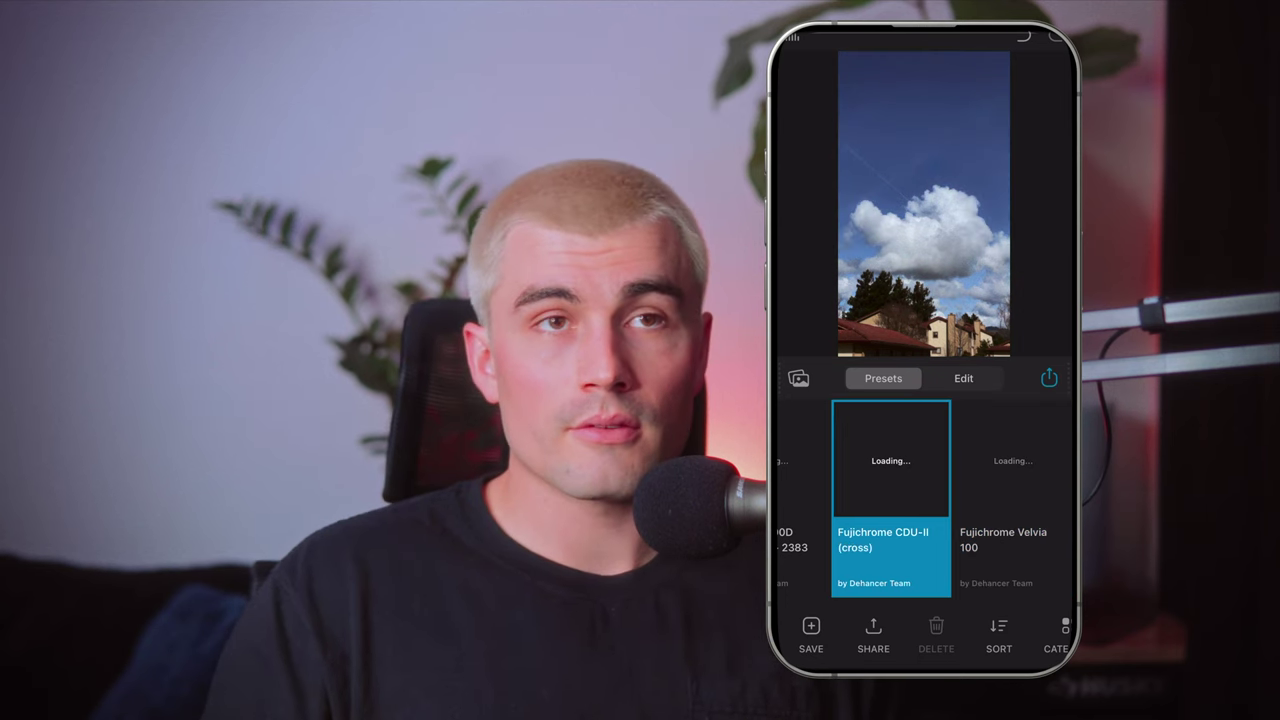